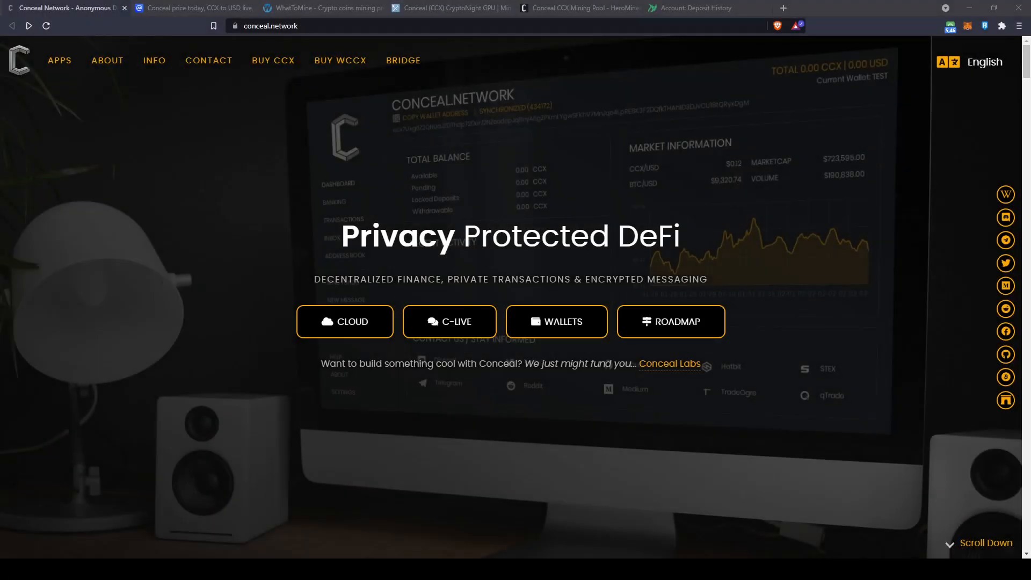
Scroll through conceal.network's deposits, wallets, mining pools and roadmap, then switch to the CoinMarketCap Conceal page
{"action": "scroll", "coordinate": [511, 296], "scroll_direction": "down", "scroll_amount": 15}
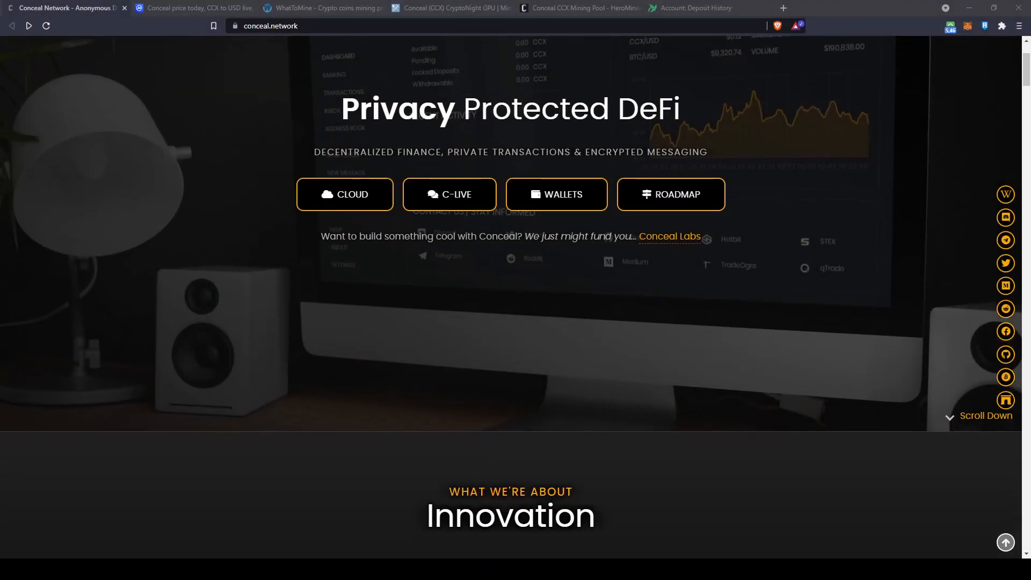
{"action": "scroll", "coordinate": [511, 295], "scroll_direction": "down", "scroll_amount": 15}
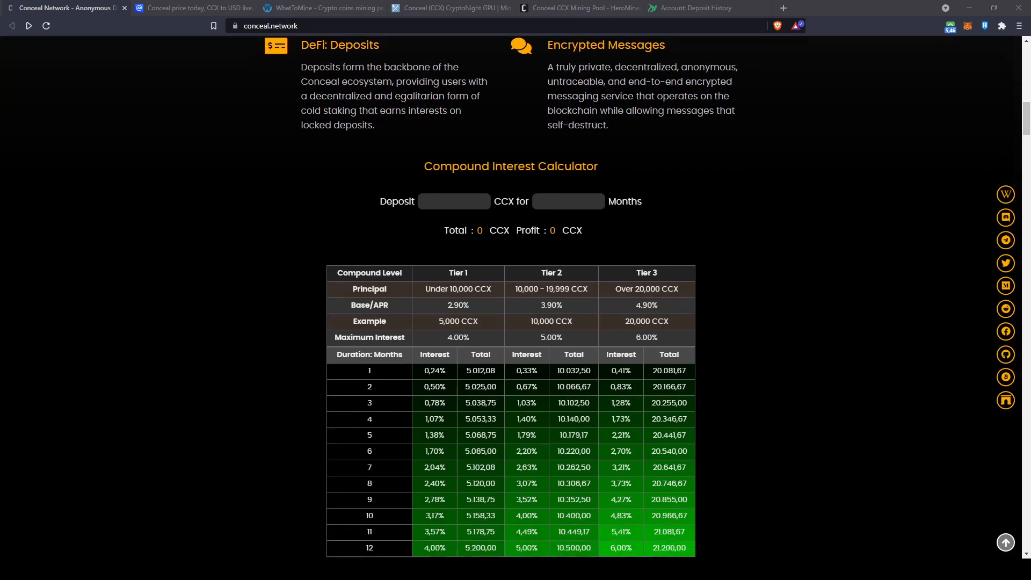
{"action": "scroll", "coordinate": [511, 296], "scroll_direction": "down", "scroll_amount": 15}
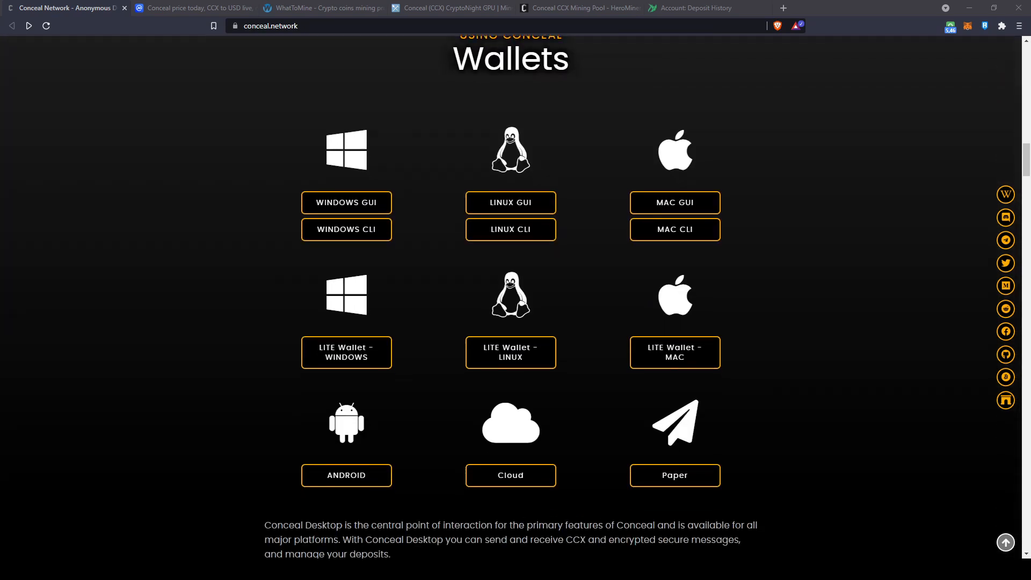
{"action": "scroll", "coordinate": [511, 295], "scroll_direction": "down", "scroll_amount": 15}
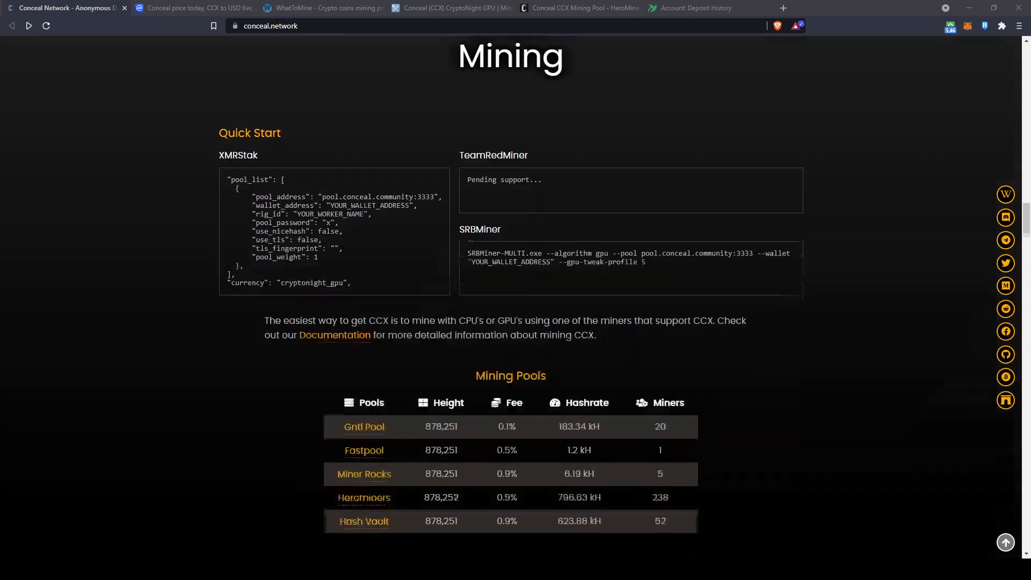
{"action": "scroll", "coordinate": [512, 295], "scroll_direction": "down", "scroll_amount": 15}
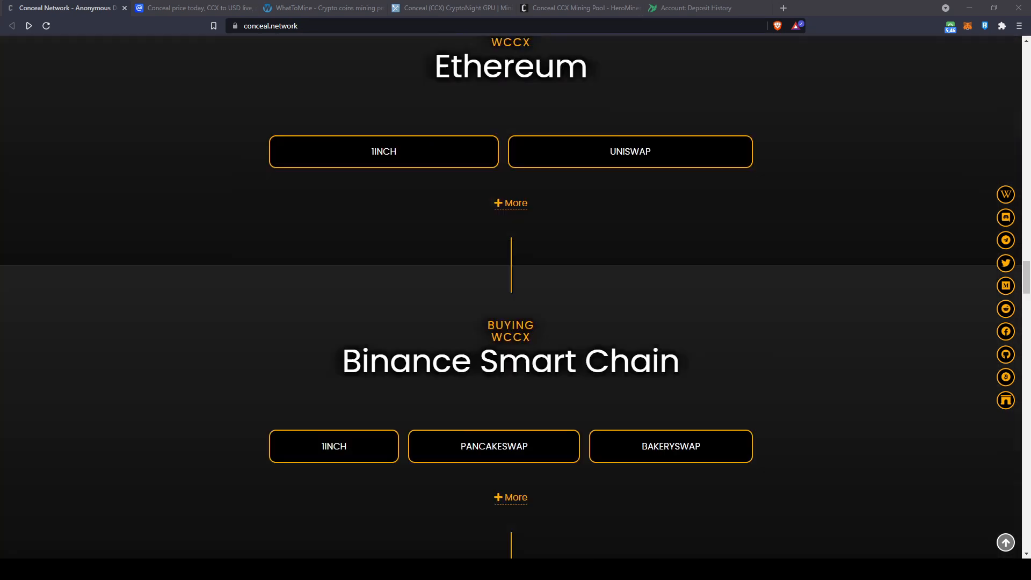
{"action": "scroll", "coordinate": [511, 295], "scroll_direction": "down", "scroll_amount": 12}
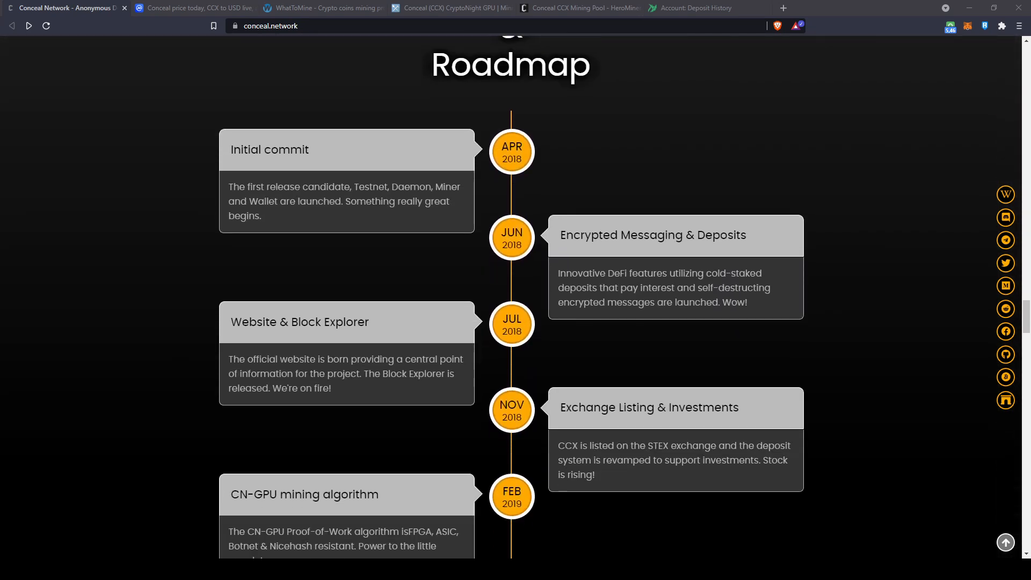
{"action": "scroll", "coordinate": [511, 296], "scroll_direction": "down", "scroll_amount": 15}
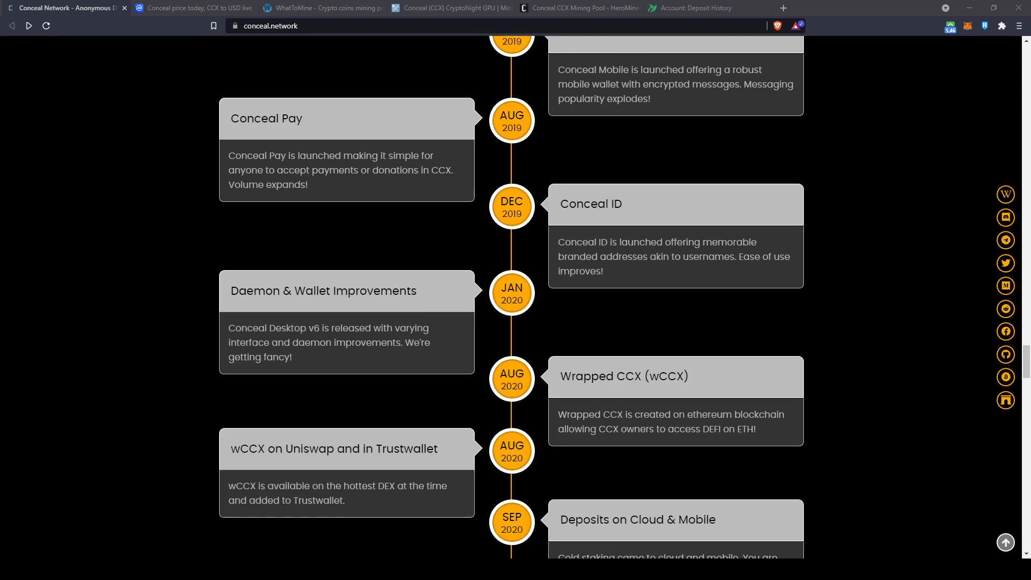
{"action": "scroll", "coordinate": [511, 296], "scroll_direction": "down", "scroll_amount": 15}
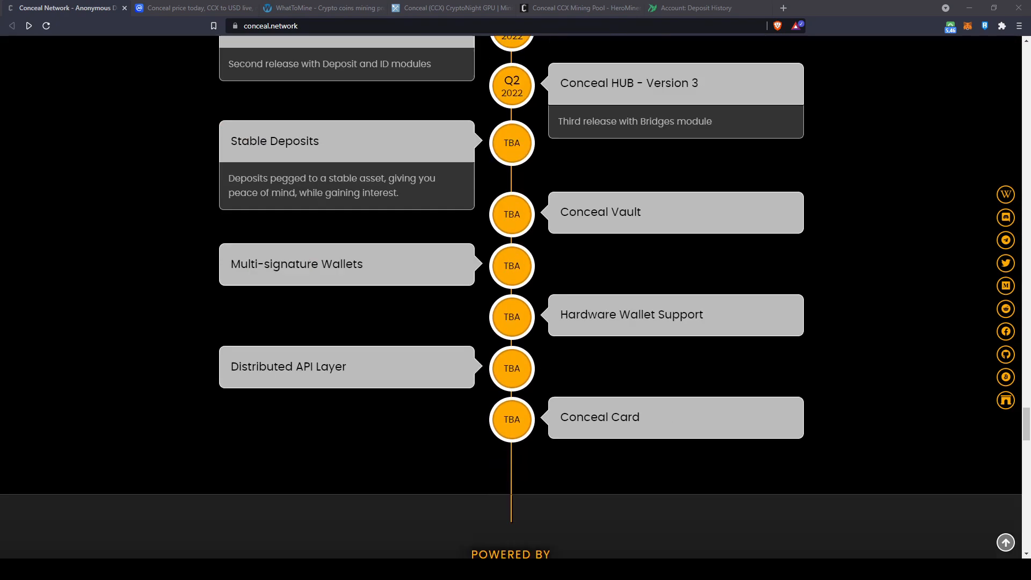
{"action": "key", "text": "ctrl+Tab"}
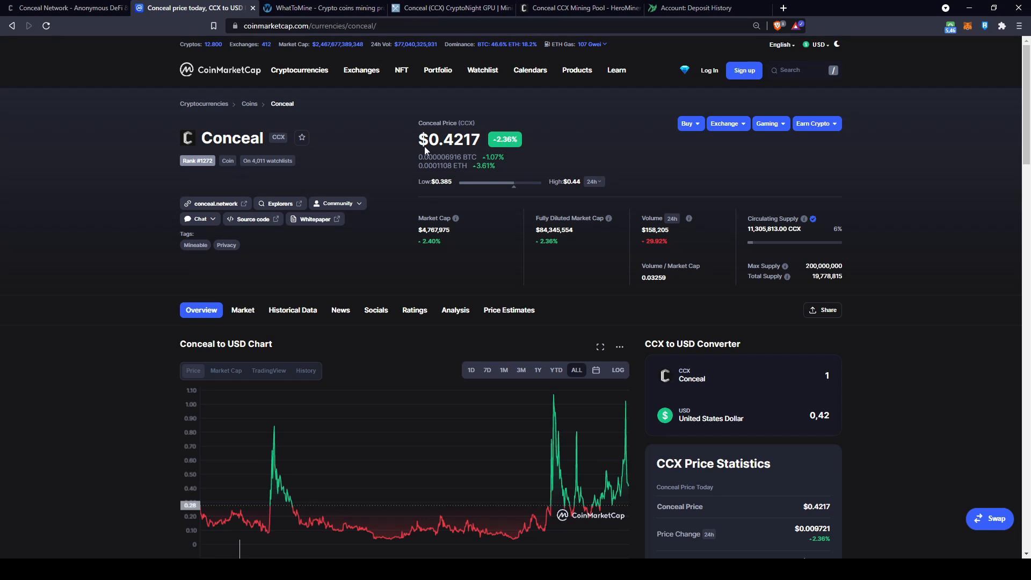
Highlight Conceal's $0.4217 price, $4,767,975 market cap, 200,000,000 max supply and 19,778,815 total supply
{"action": "left_click_drag", "start_coordinate": [419, 141], "coordinate": [483, 145]}
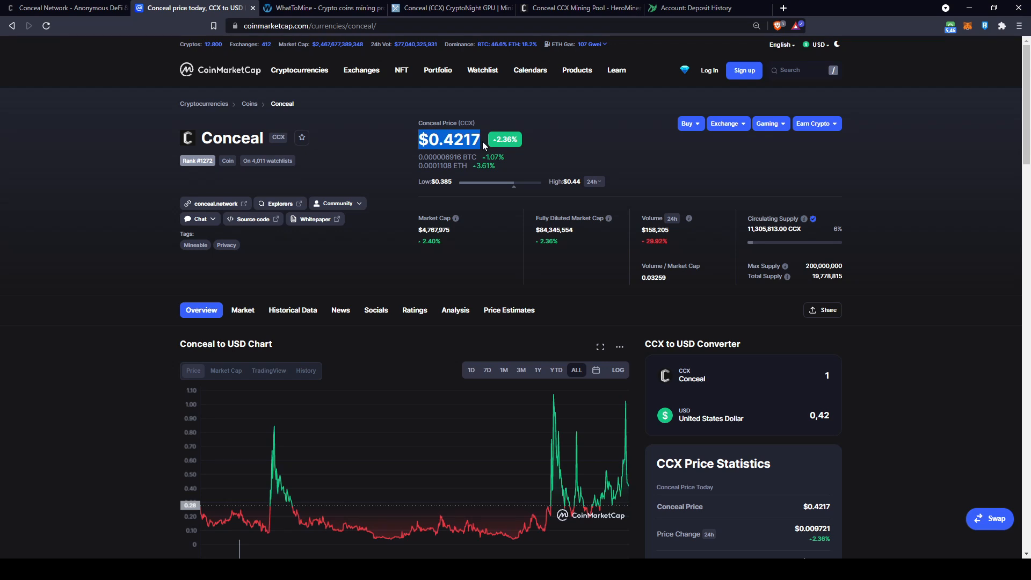
{"action": "left_click_drag", "start_coordinate": [459, 226], "coordinate": [420, 231]}
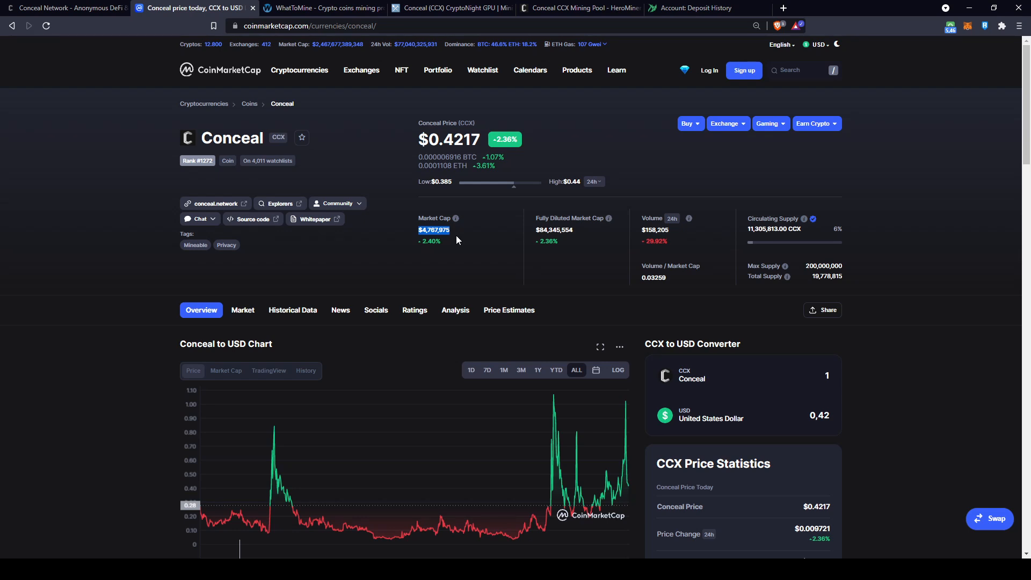
{"action": "left_click_drag", "start_coordinate": [845, 265], "coordinate": [807, 266]}
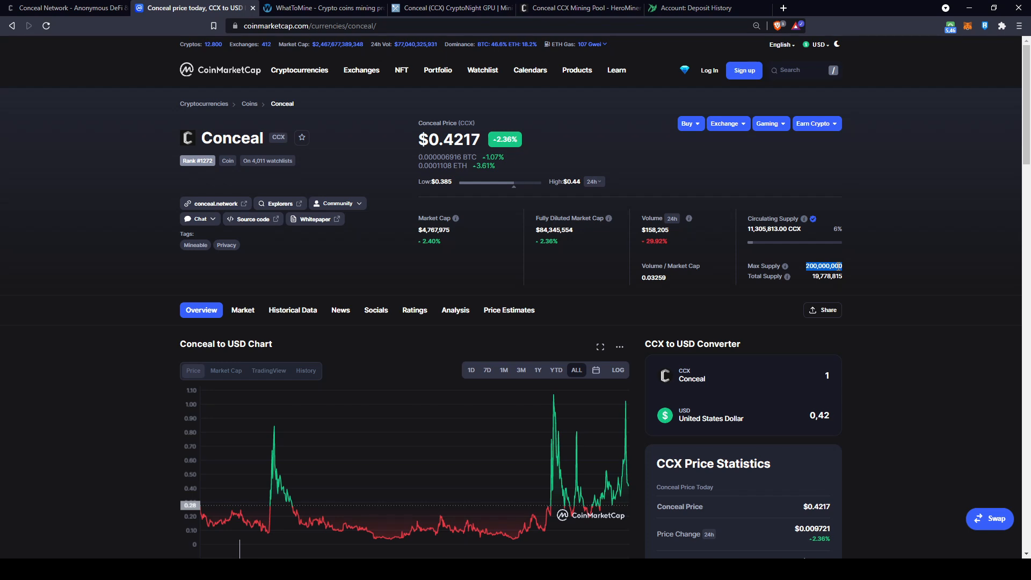
{"action": "left_click_drag", "start_coordinate": [813, 276], "coordinate": [840, 278]}
Open the Markets list of exchanges trading CCX, then switch to WhatToMine's GPU profitability table
{"action": "scroll", "coordinate": [590, 311], "scroll_direction": "down", "scroll_amount": 2}
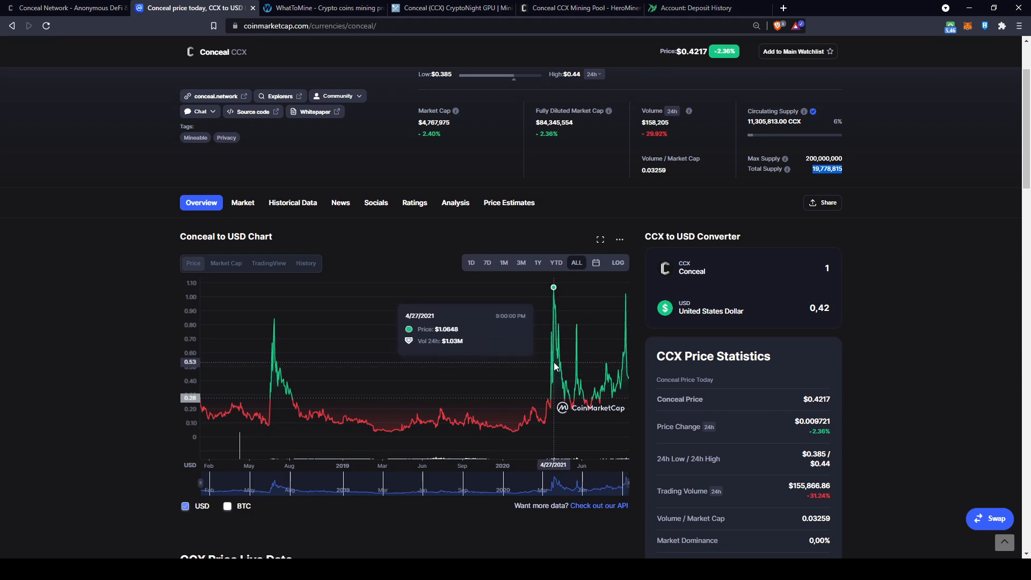
{"action": "scroll", "coordinate": [446, 156], "scroll_direction": "up", "scroll_amount": 2}
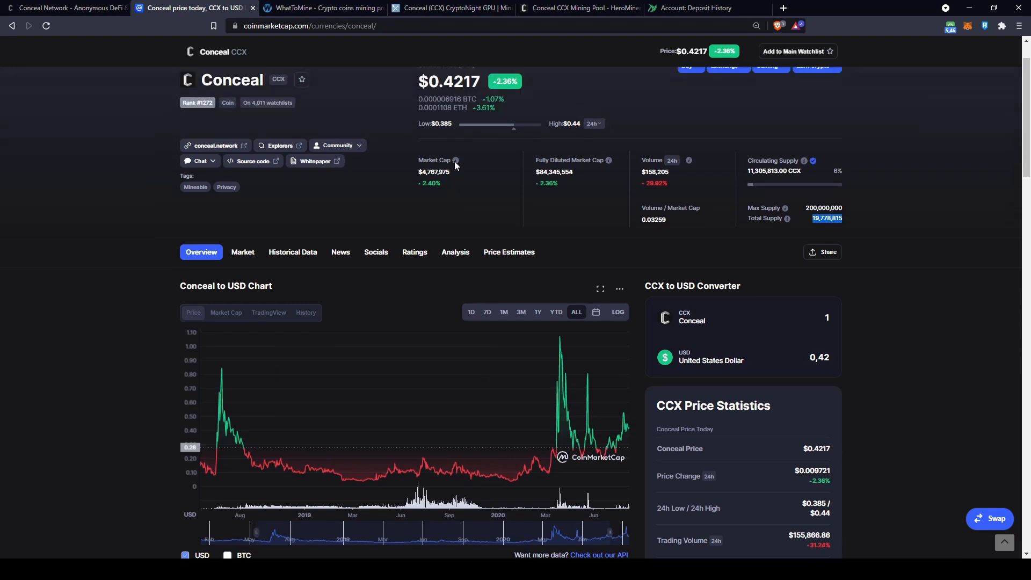
{"action": "left_click", "coordinate": [491, 224]}
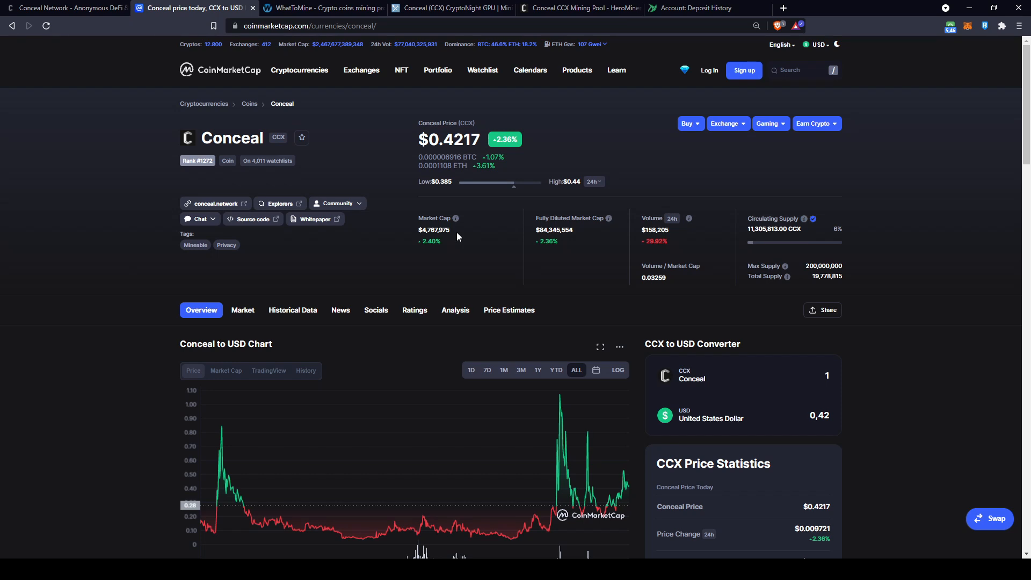
{"action": "scroll", "coordinate": [456, 232], "scroll_direction": "down", "scroll_amount": 1}
{"action": "left_click", "coordinate": [240, 260]}
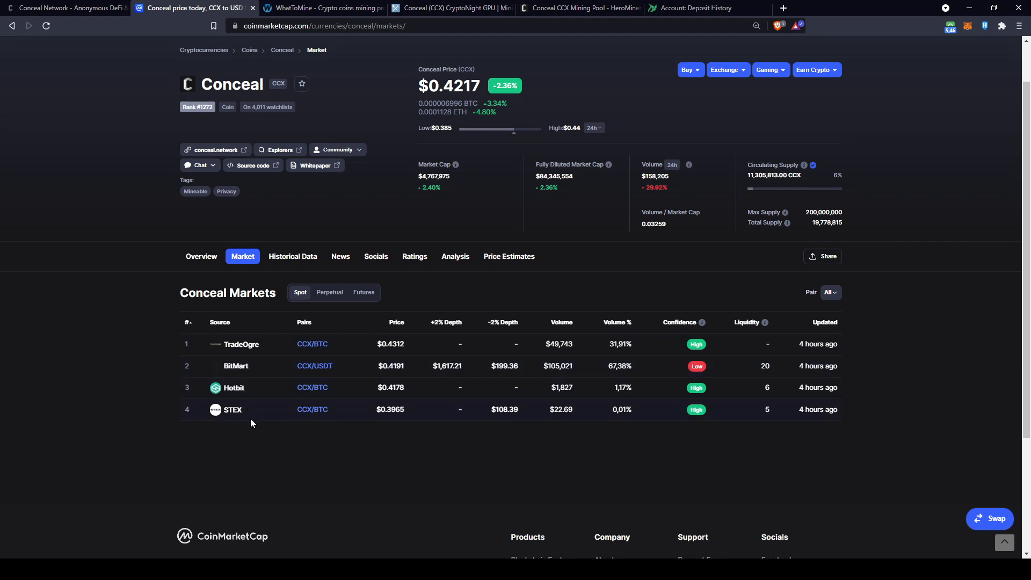
{"action": "key", "text": "ctrl+Tab"}
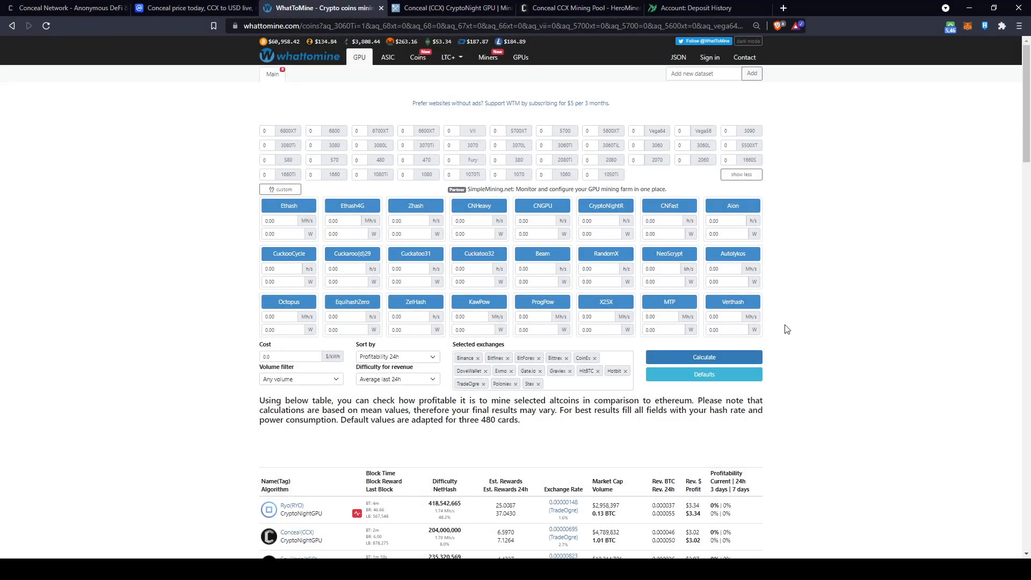
{"action": "left_click", "coordinate": [710, 147]}
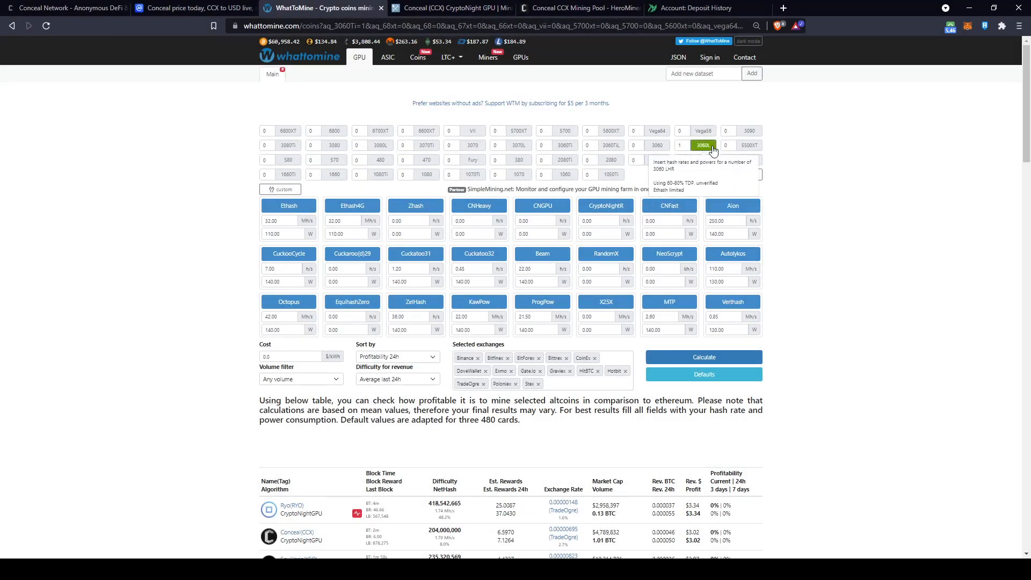
{"action": "left_click", "coordinate": [533, 220]}
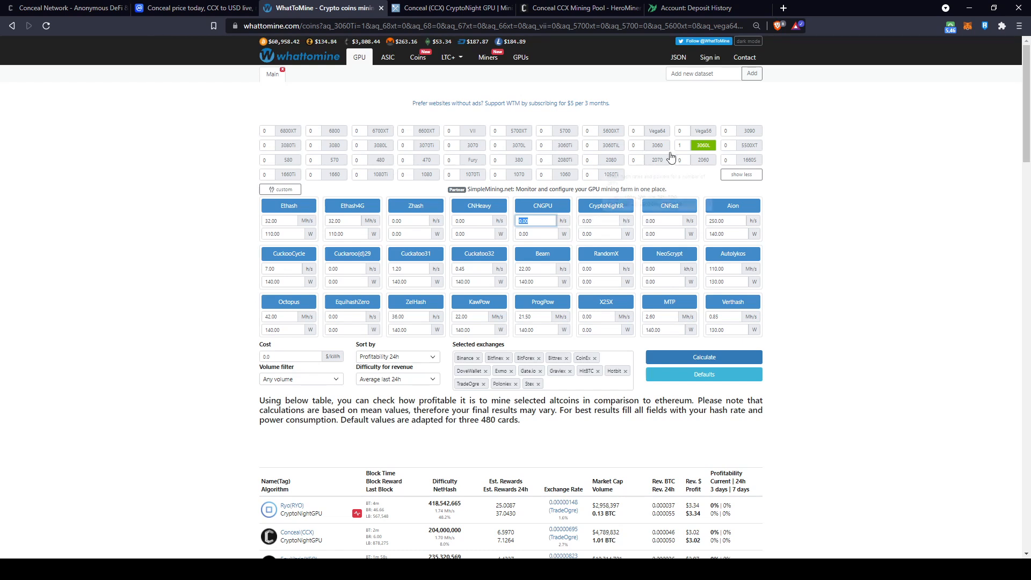
{"action": "left_click", "coordinate": [703, 145]}
{"action": "left_click", "coordinate": [430, 163]}
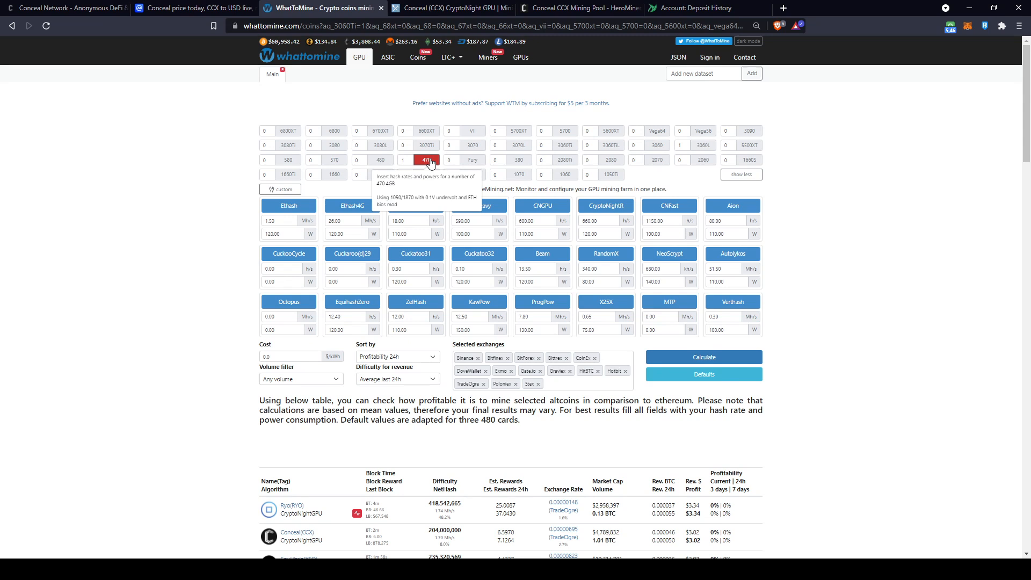
{"action": "left_click_drag", "start_coordinate": [553, 220], "coordinate": [511, 221]}
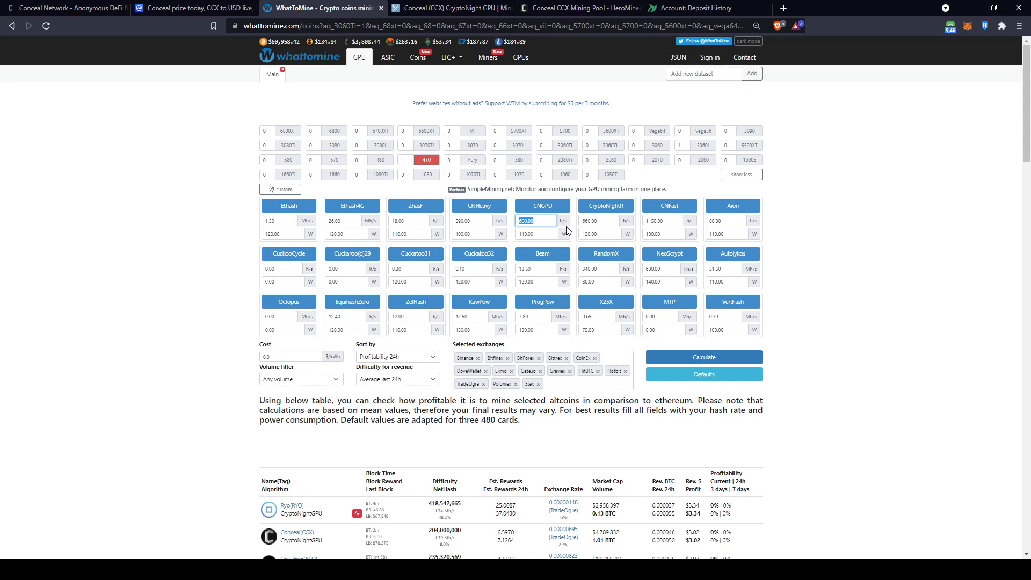
{"action": "left_click", "coordinate": [426, 159]}
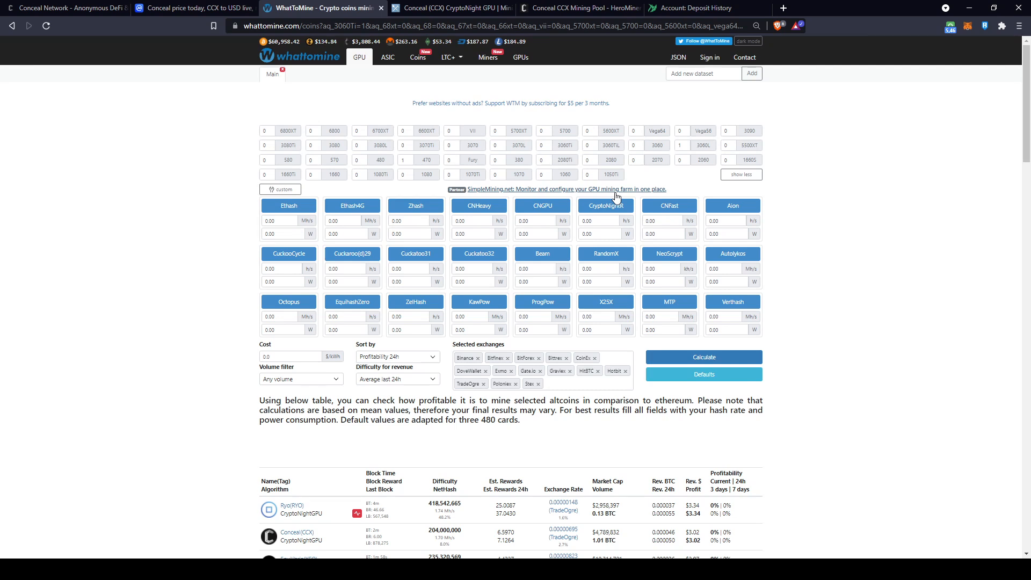
{"action": "left_click", "coordinate": [427, 159]}
{"action": "left_click", "coordinate": [426, 159]}
{"action": "left_click", "coordinate": [294, 161]}
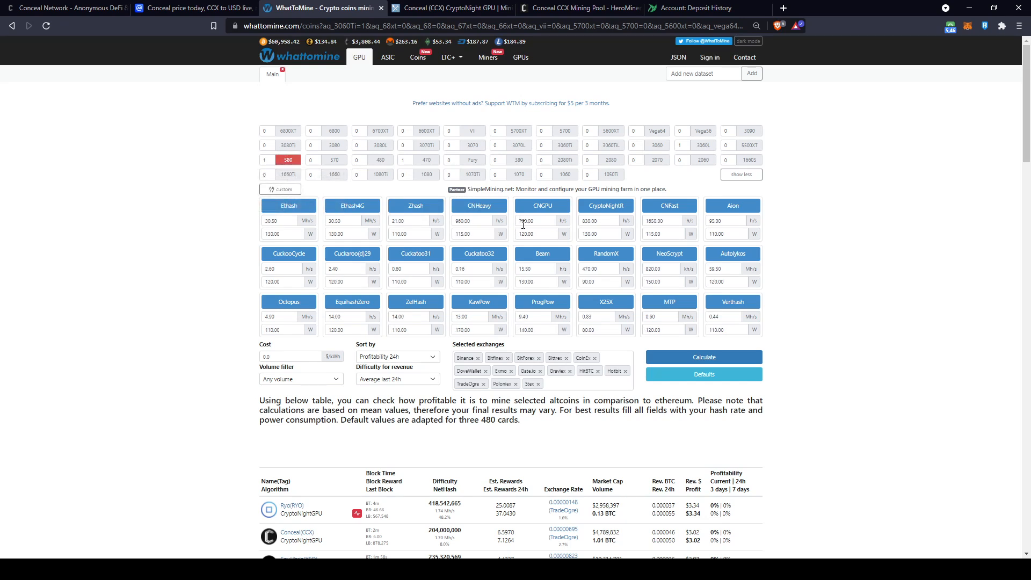
{"action": "left_click", "coordinate": [289, 160]}
{"action": "left_click", "coordinate": [704, 160]}
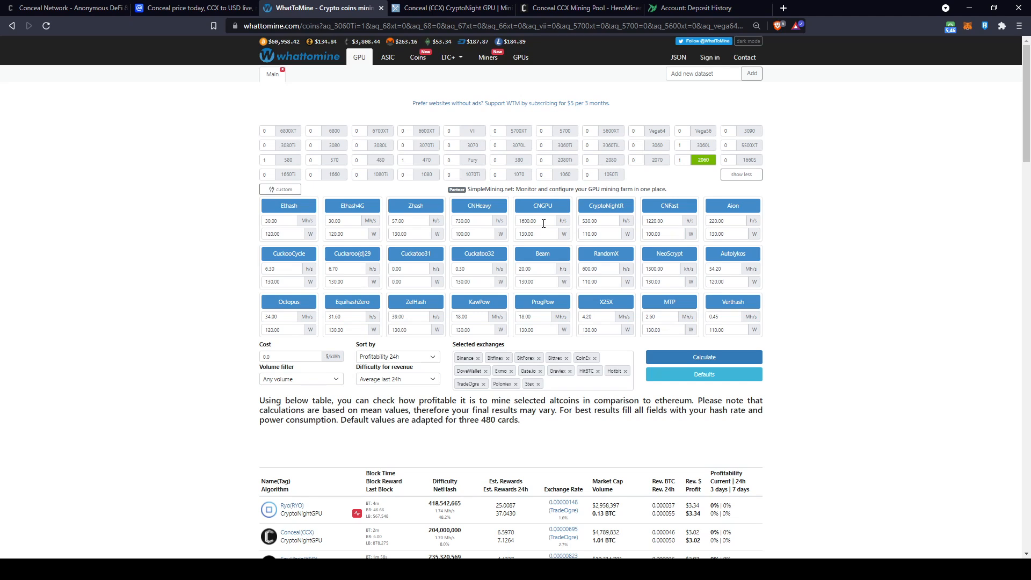
{"action": "left_click", "coordinate": [703, 160]}
{"action": "left_click", "coordinate": [657, 160]}
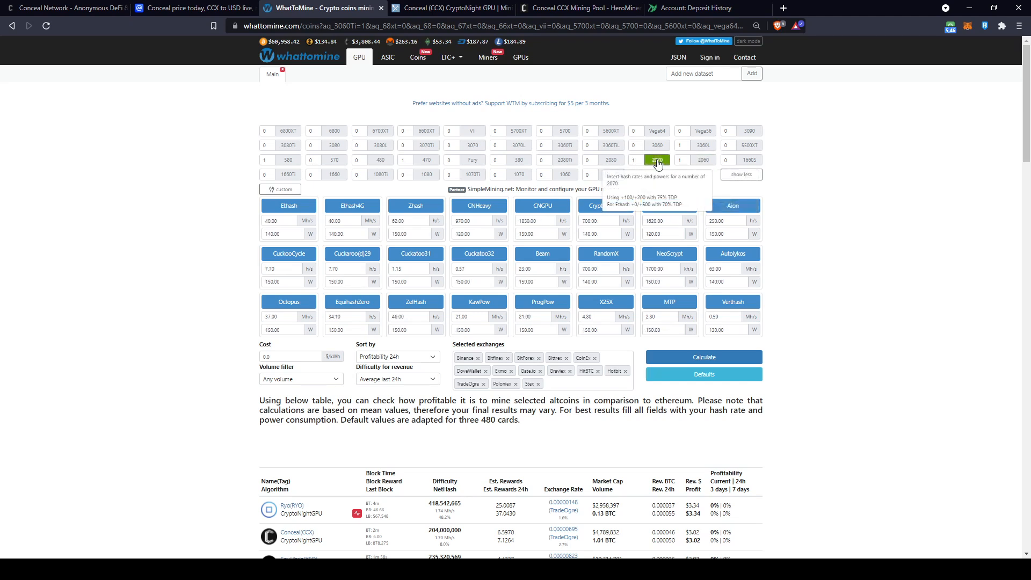
{"action": "left_click", "coordinate": [612, 160]}
{"action": "left_click", "coordinate": [657, 160]}
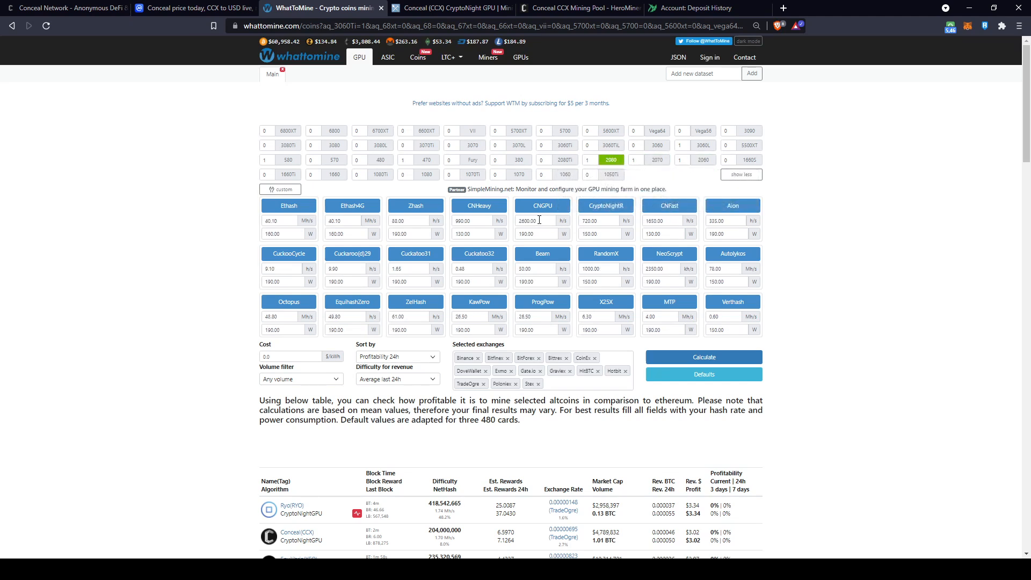
{"action": "left_click", "coordinate": [611, 160]}
{"action": "left_click", "coordinate": [565, 145]}
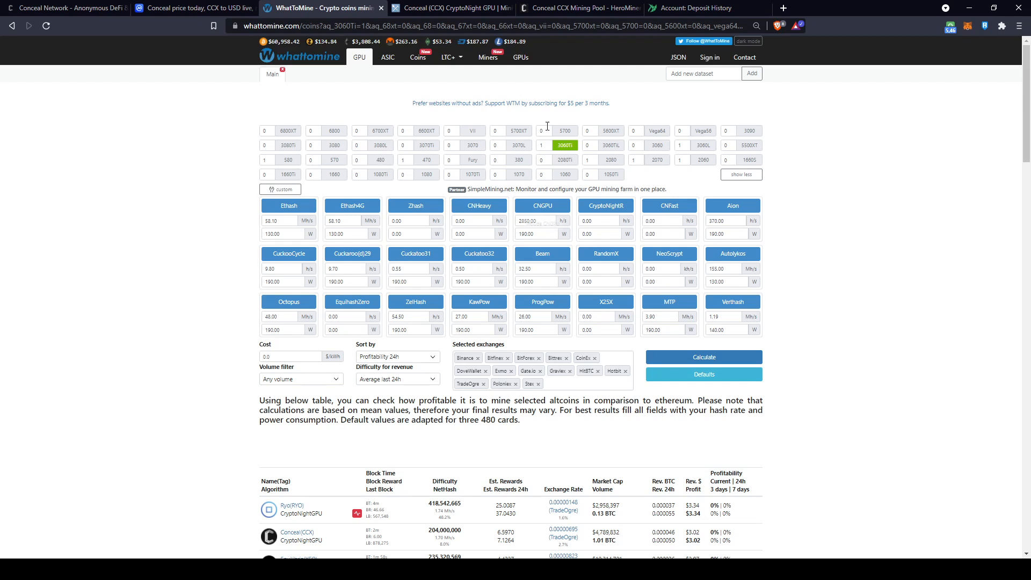
{"action": "left_click", "coordinate": [565, 145]}
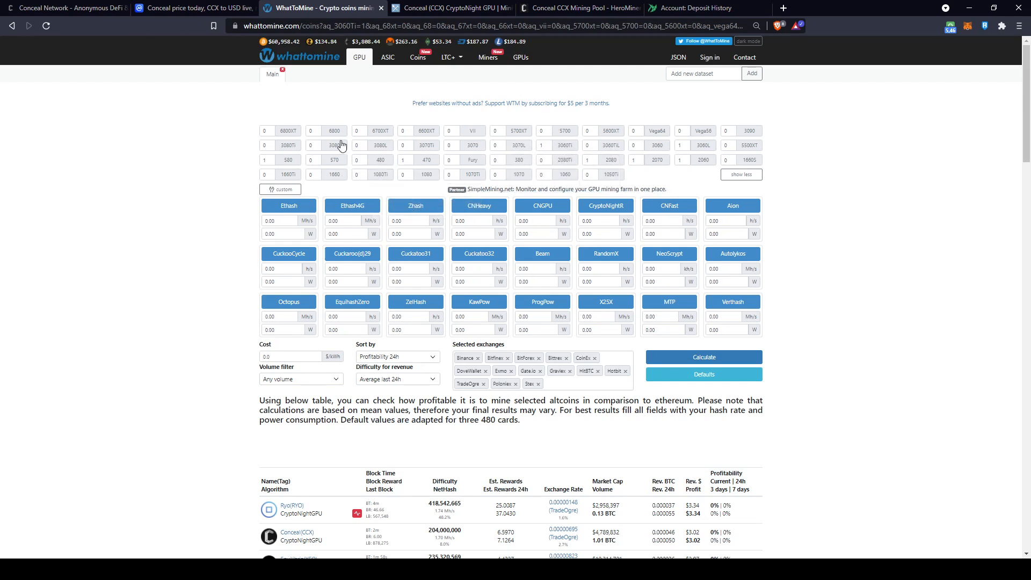
Set WhatToMine's GPU selection to a single 3060 Ti card
{"action": "left_click", "coordinate": [334, 131]}
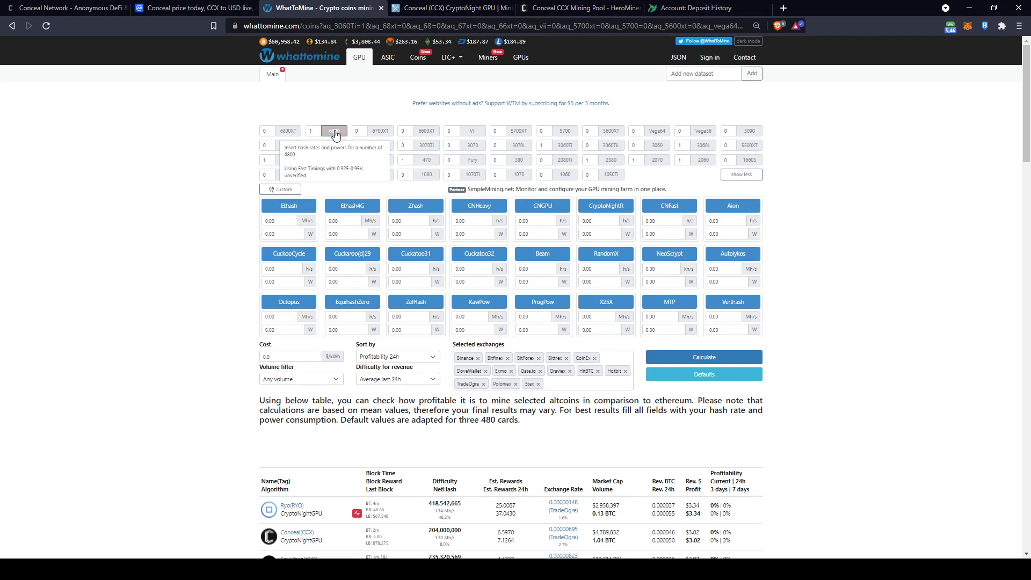
{"action": "left_click", "coordinate": [381, 131]}
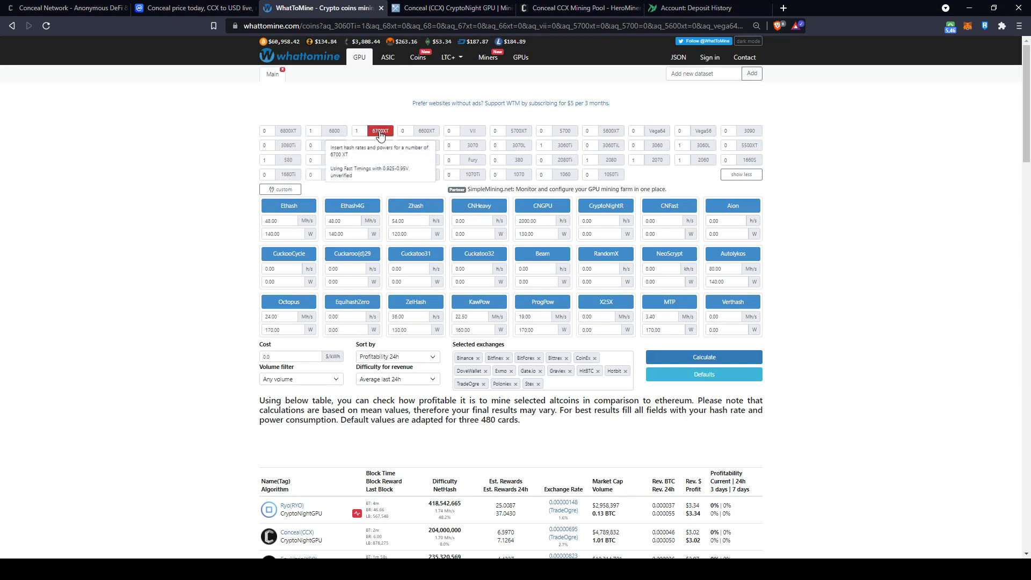
{"action": "left_click", "coordinate": [335, 132]}
{"action": "left_click", "coordinate": [293, 133]}
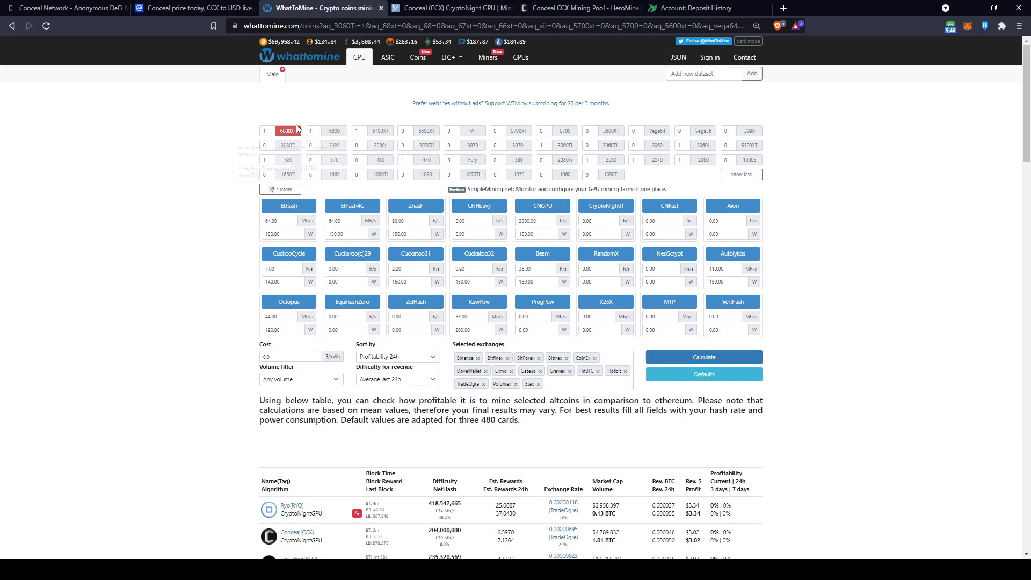
{"action": "left_click", "coordinate": [478, 147]}
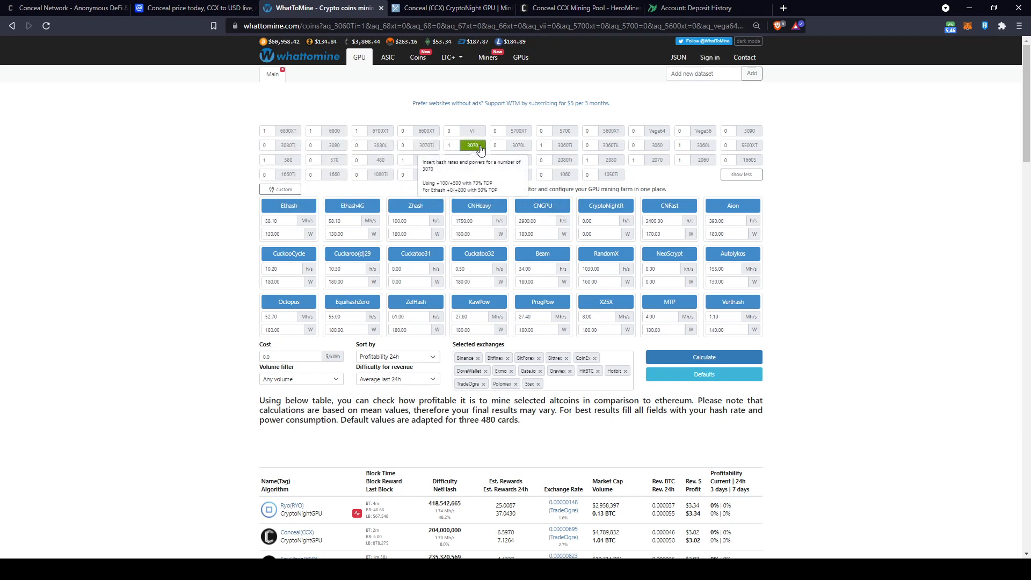
{"action": "left_click", "coordinate": [426, 145]}
{"action": "left_click", "coordinate": [380, 145]}
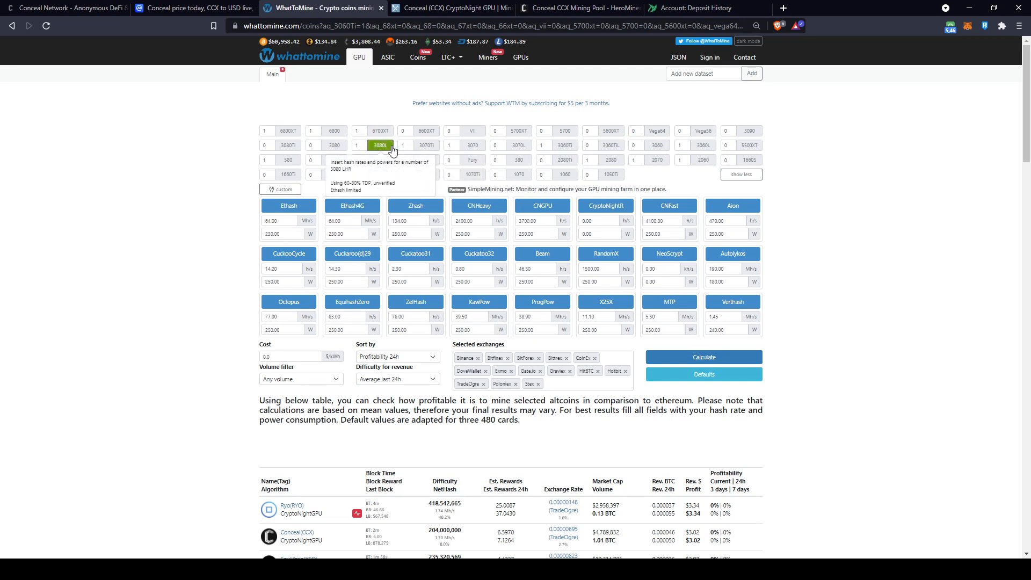
{"action": "left_click", "coordinate": [391, 149]}
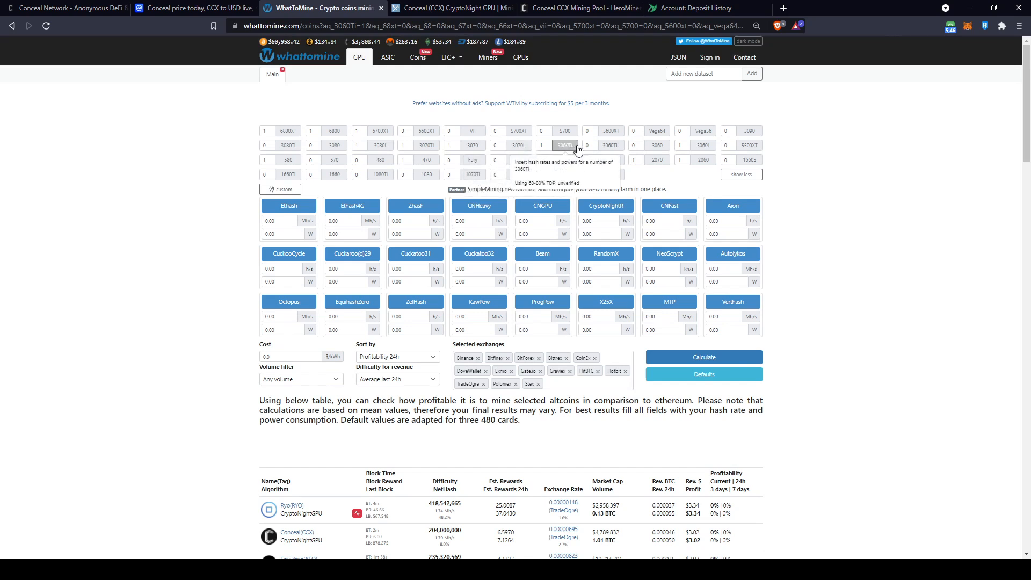
{"action": "left_click", "coordinate": [610, 145]}
Recalculate profitability, review the results, then switch to MiningPoolStats' Conceal pool list
{"action": "left_click", "coordinate": [701, 356]}
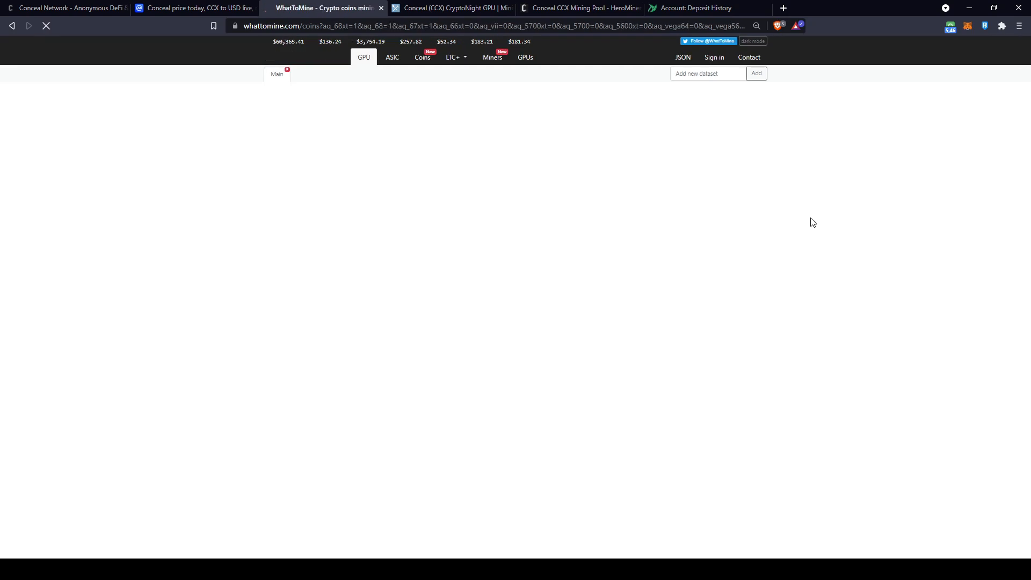
{"action": "scroll", "coordinate": [784, 215], "scroll_direction": "down", "scroll_amount": 5}
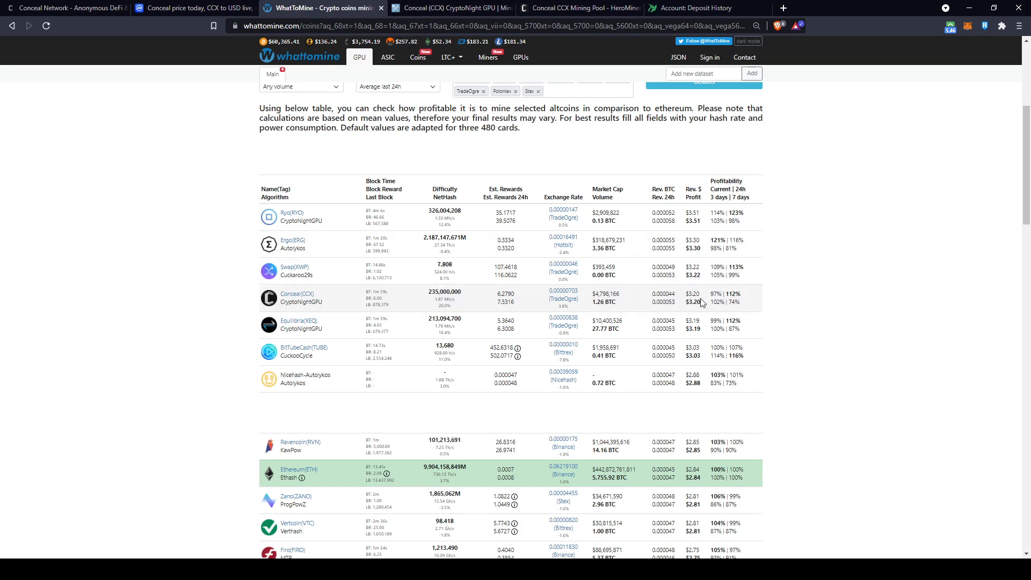
{"action": "key", "text": "ctrl+Tab"}
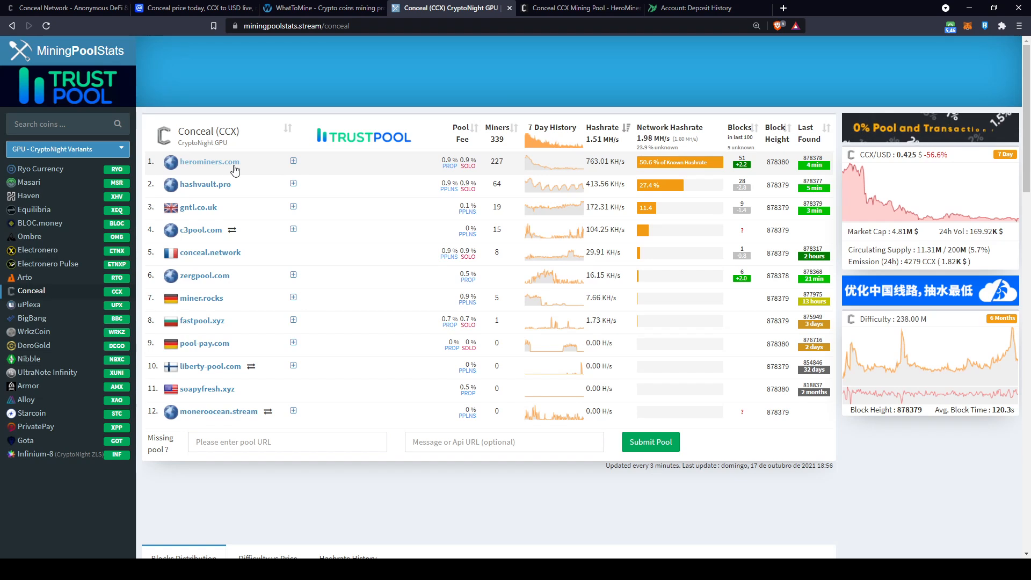
{"action": "left_click_drag", "start_coordinate": [440, 162], "coordinate": [459, 171]}
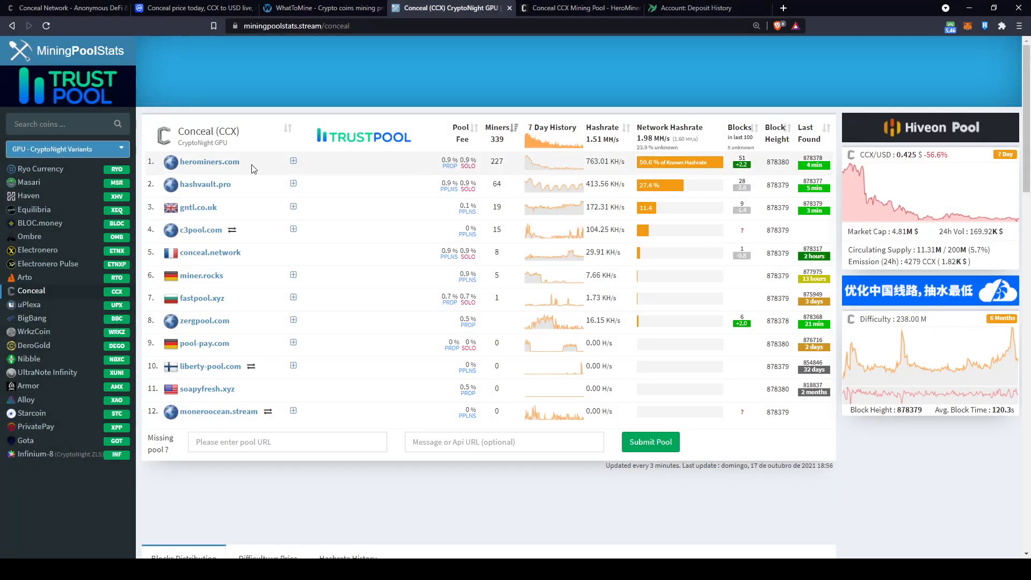
{"action": "left_click", "coordinate": [218, 160]}
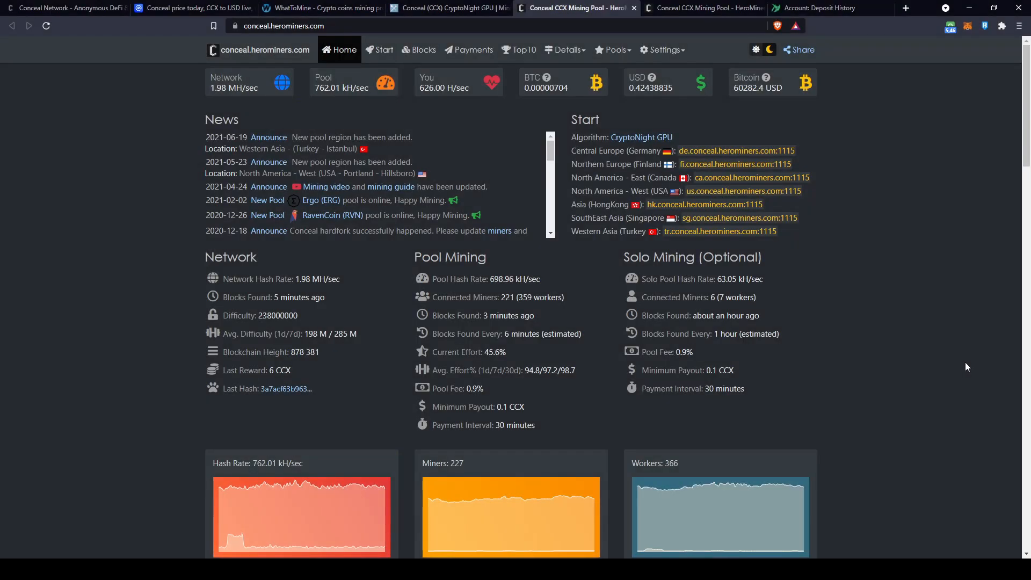
Highlight the HeroMiners pool's 0.1 CCX minimum payout and 30-minute payment interval
{"action": "scroll", "coordinate": [621, 376], "scroll_direction": "down", "scroll_amount": 1}
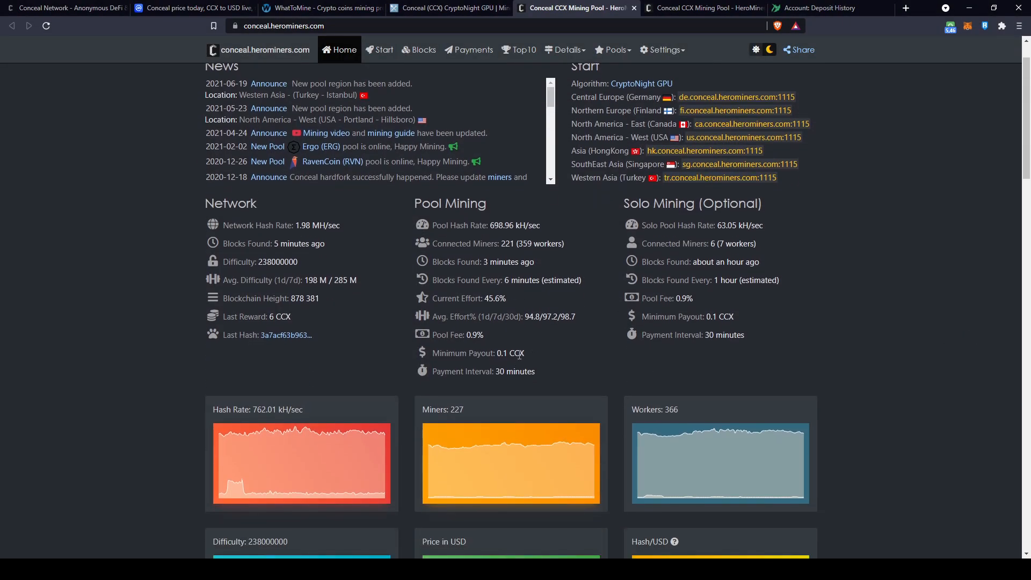
{"action": "left_click_drag", "start_coordinate": [537, 354], "coordinate": [497, 355]}
{"action": "left_click_drag", "start_coordinate": [542, 375], "coordinate": [415, 373]}
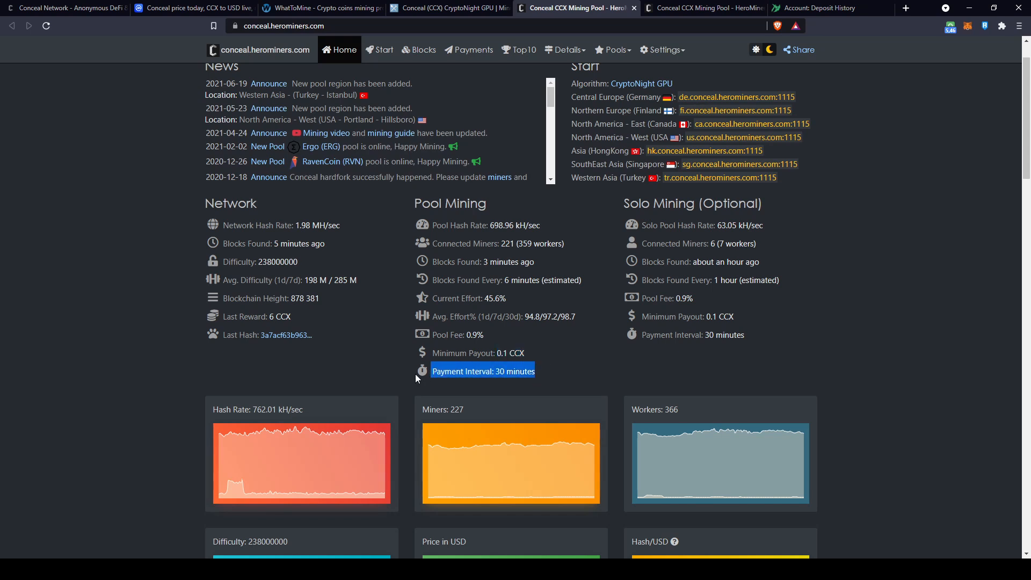
Open the pool's Start how-to-mine page and scroll down to the miner instructions
{"action": "left_click", "coordinate": [566, 369]}
{"action": "scroll", "coordinate": [483, 322], "scroll_direction": "up", "scroll_amount": 1}
{"action": "left_click", "coordinate": [385, 53]}
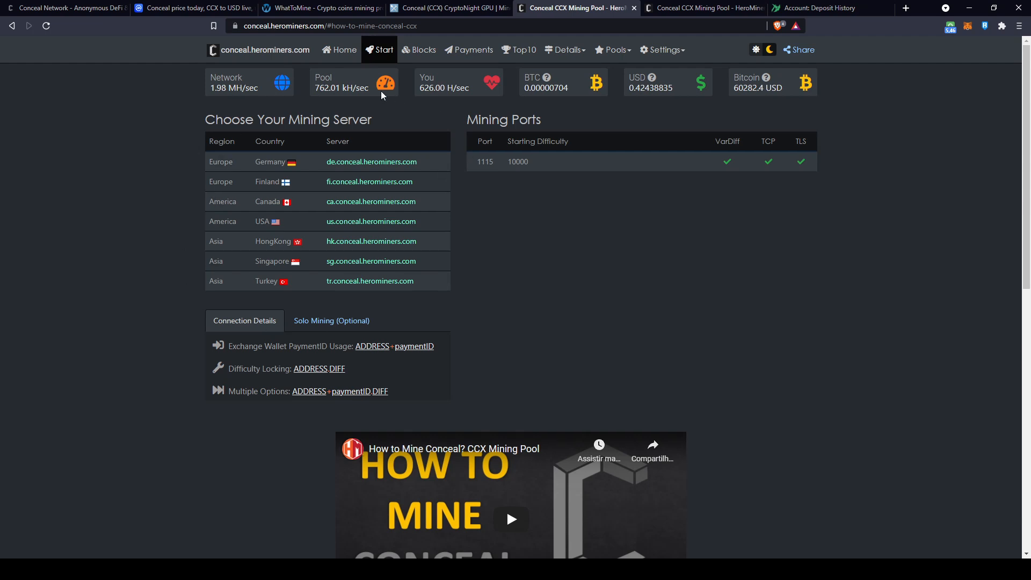
{"action": "scroll", "coordinate": [412, 281], "scroll_direction": "down", "scroll_amount": 1}
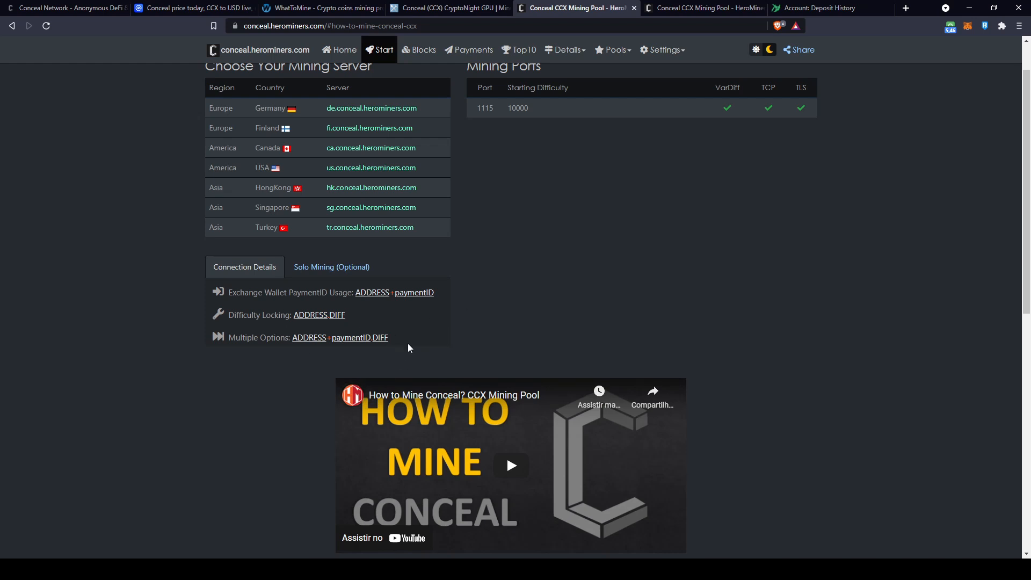
{"action": "scroll", "coordinate": [408, 344], "scroll_direction": "down", "scroll_amount": 7}
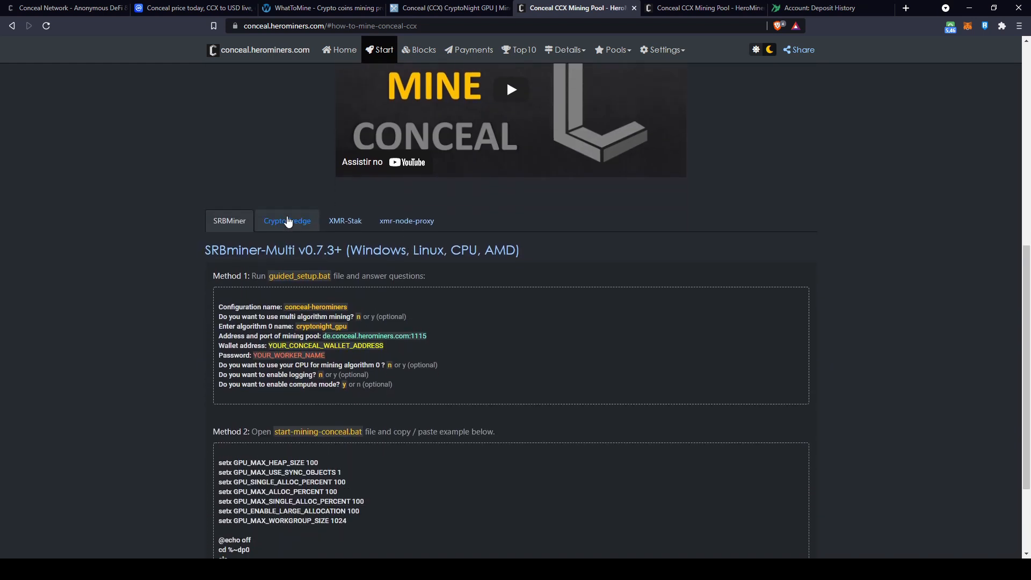
Cycle through the CryptoDredge, XMR-Stak and xmr-node-proxy tabs, ending on SRBMiner setup
{"action": "left_click", "coordinate": [288, 221]}
{"action": "left_click", "coordinate": [345, 335]}
{"action": "left_click", "coordinate": [406, 335]}
{"action": "left_click", "coordinate": [287, 335]}
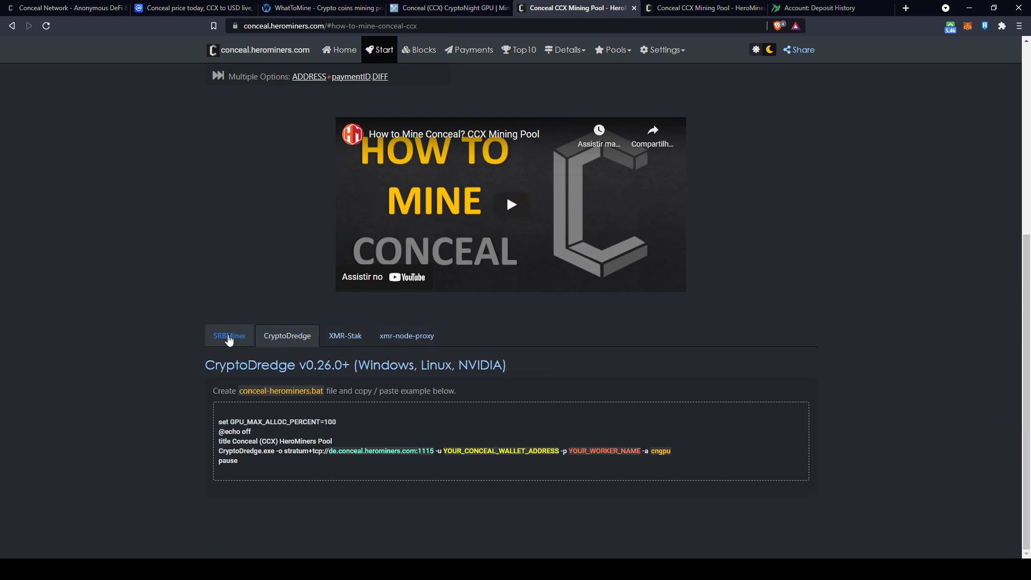
{"action": "left_click", "coordinate": [229, 337]}
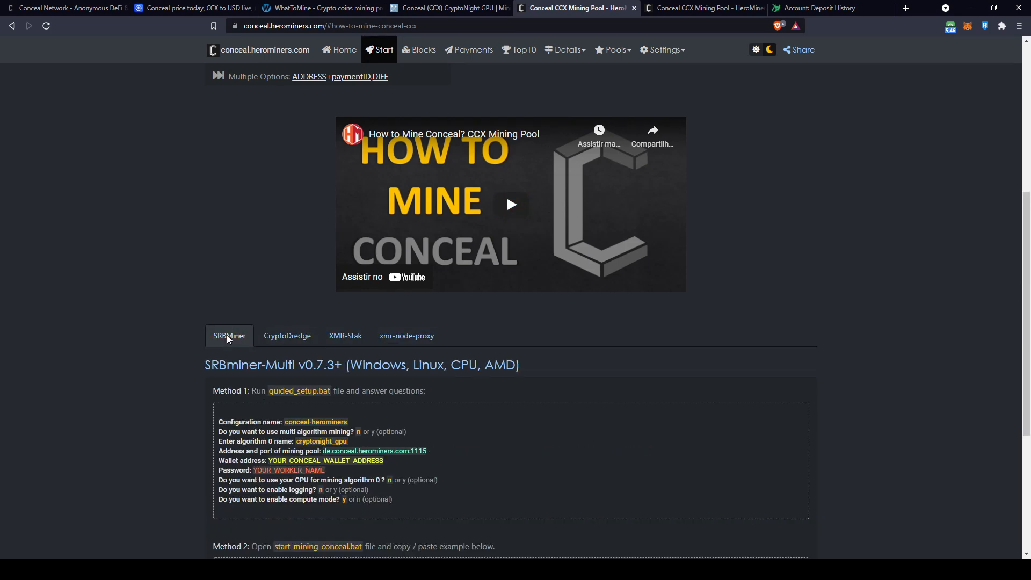
{"action": "scroll", "coordinate": [226, 334], "scroll_direction": "up", "scroll_amount": 6}
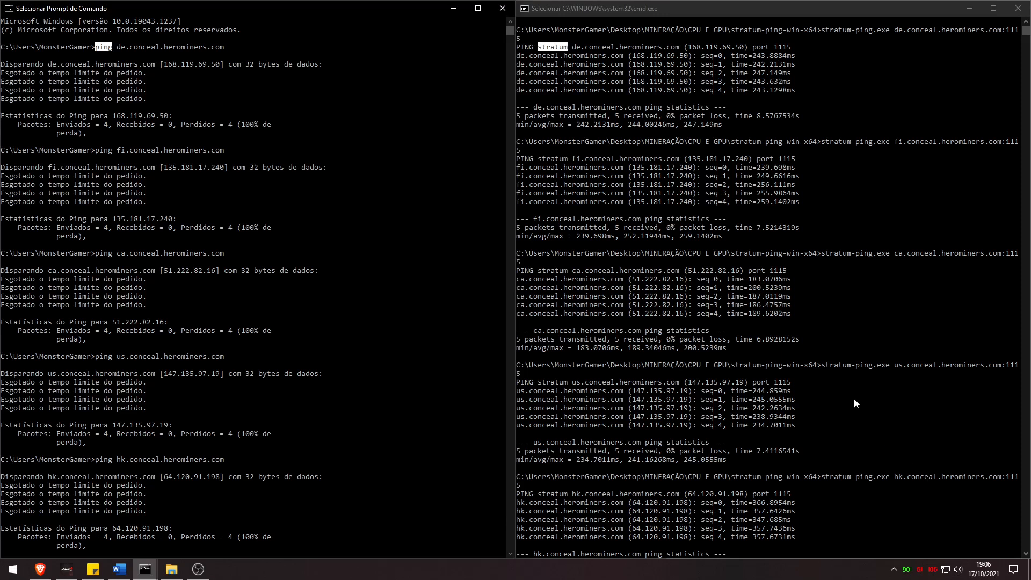
Focus the Command Prompt window showing stratum-ping latency to five HeroMiners servers
{"action": "left_click", "coordinate": [899, 258]}
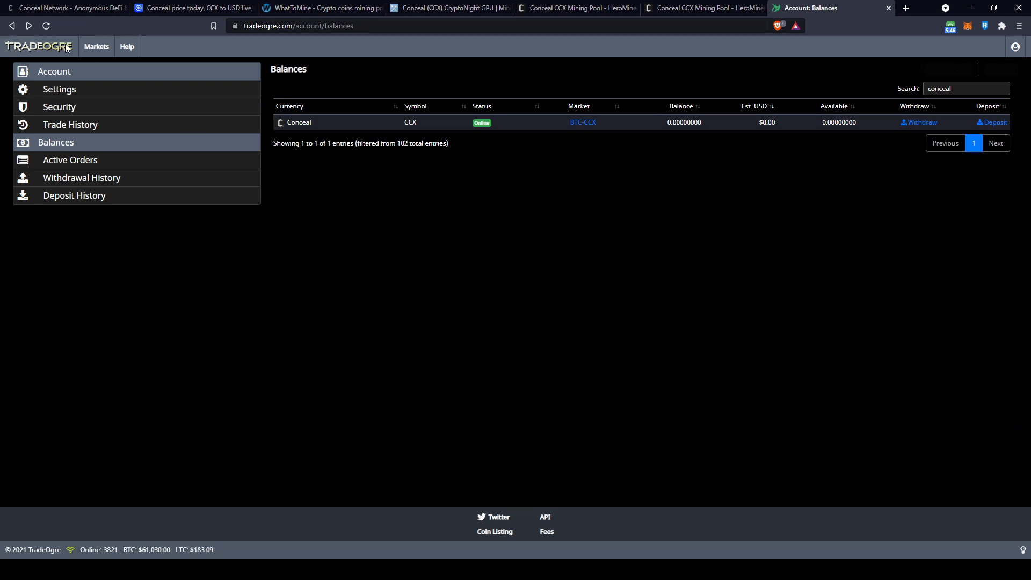
Open TradeOgre's Conceal deposit page and select its CCX deposit address and payment ID
{"action": "left_click_drag", "start_coordinate": [311, 122], "coordinate": [287, 122]}
{"action": "left_click", "coordinate": [995, 122]}
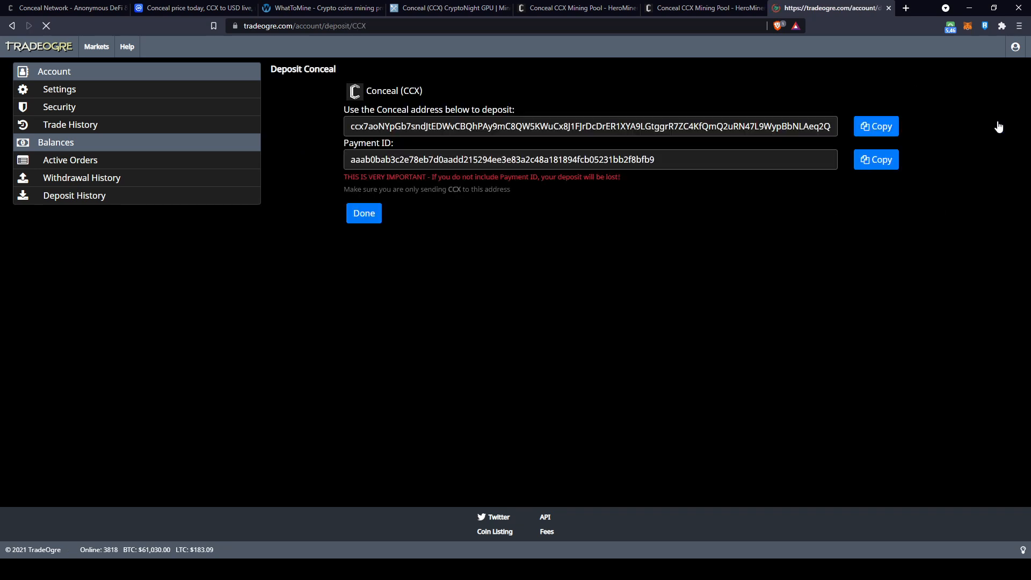
{"action": "left_click", "coordinate": [403, 121]}
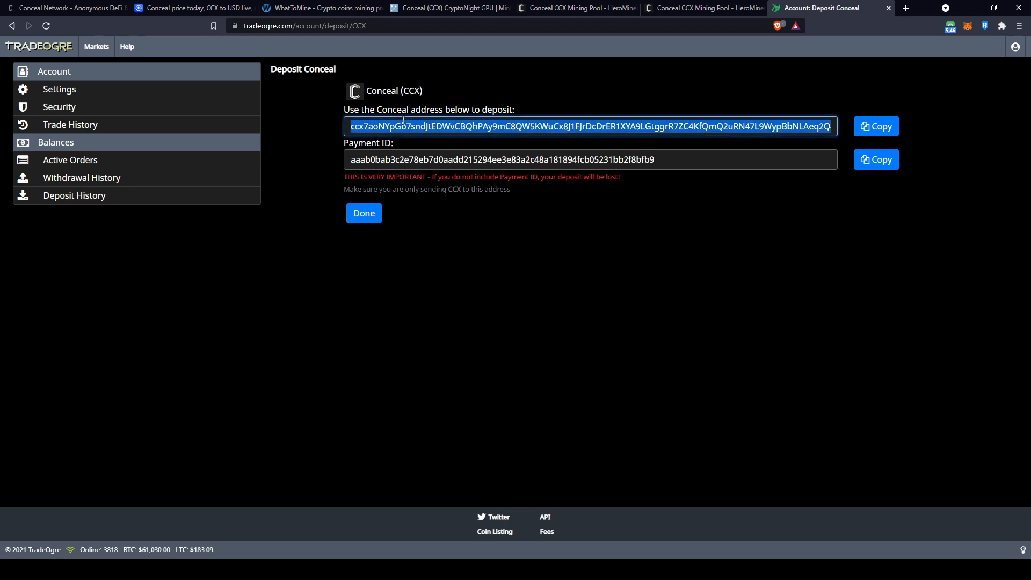
{"action": "left_click", "coordinate": [408, 157]}
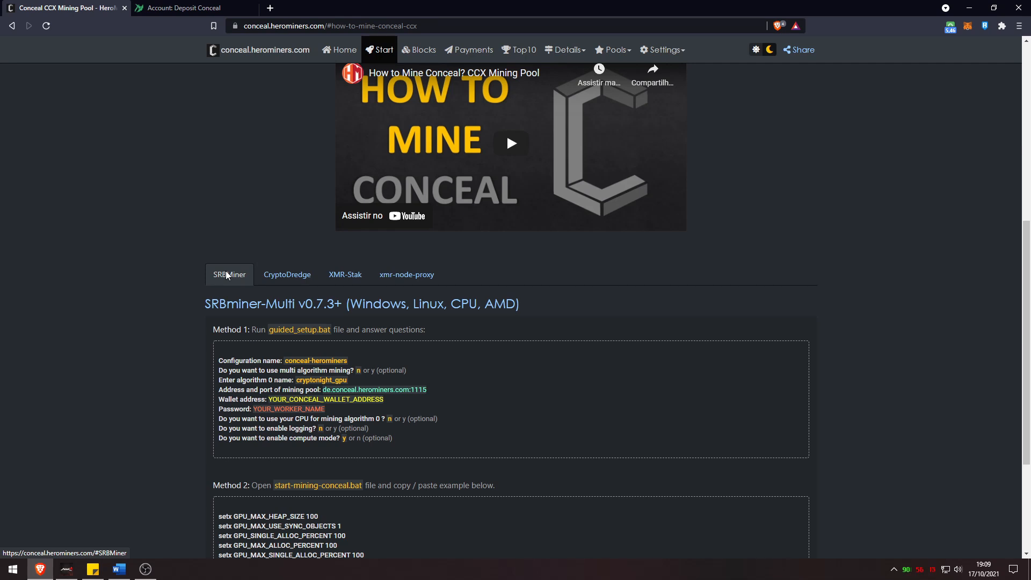
Compare the CryptoDredge, XMR-Stak and xmr-node-proxy instructions, then open SRBMiner-Multi's GitHub releases
{"action": "left_click", "coordinate": [290, 275]}
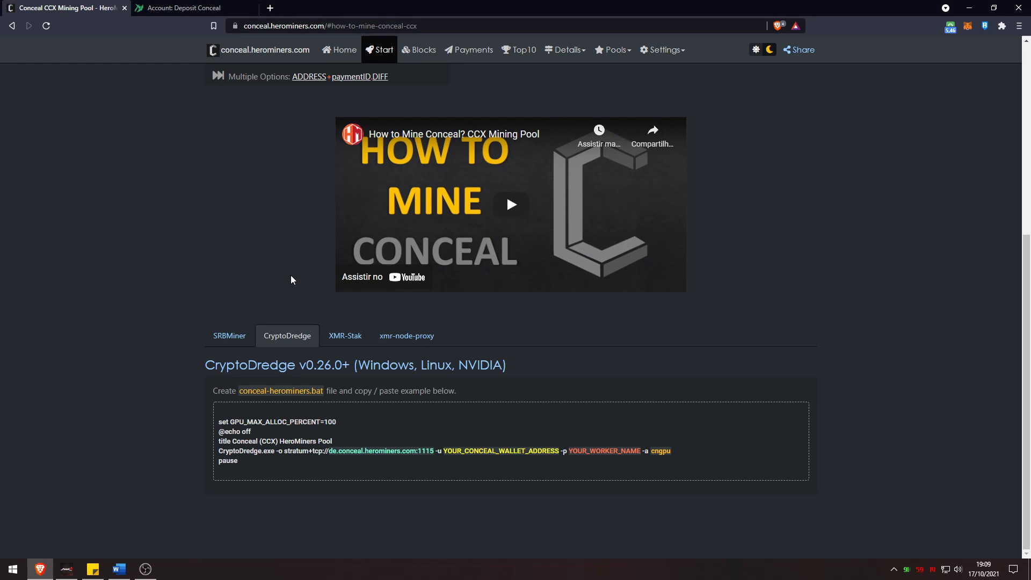
{"action": "left_click", "coordinate": [325, 367]}
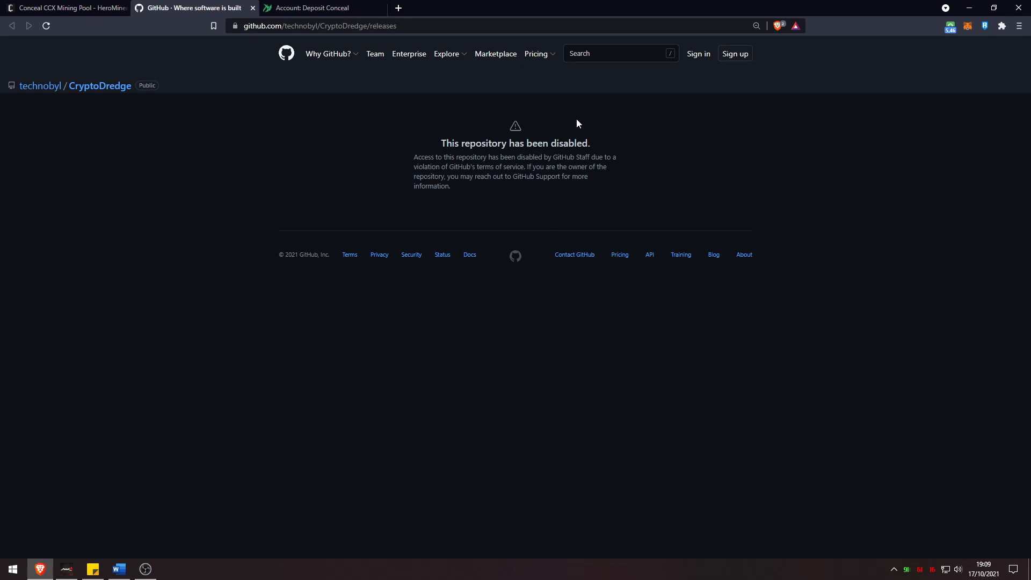
{"action": "left_click", "coordinate": [253, 8]}
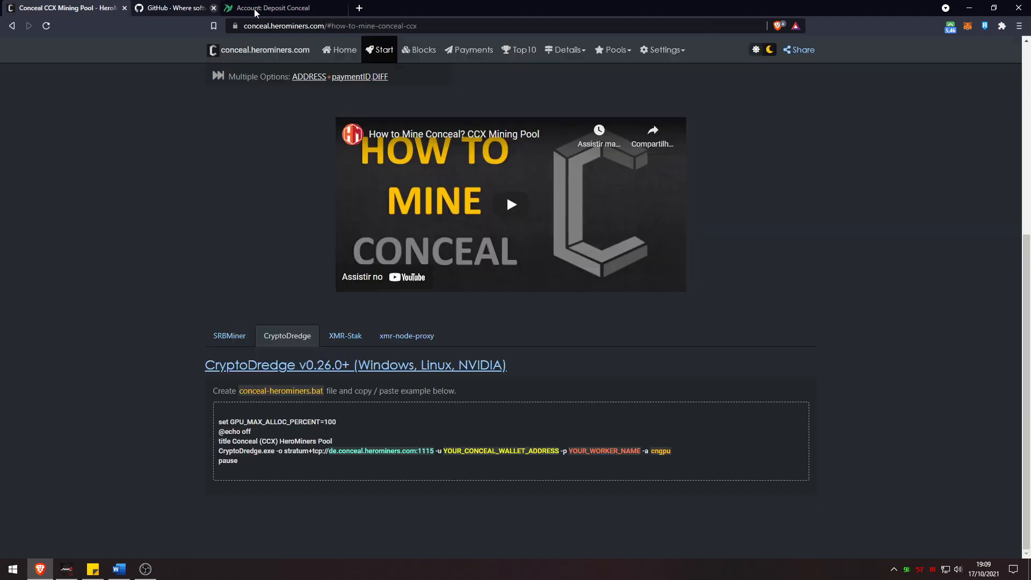
{"action": "left_click", "coordinate": [339, 338]}
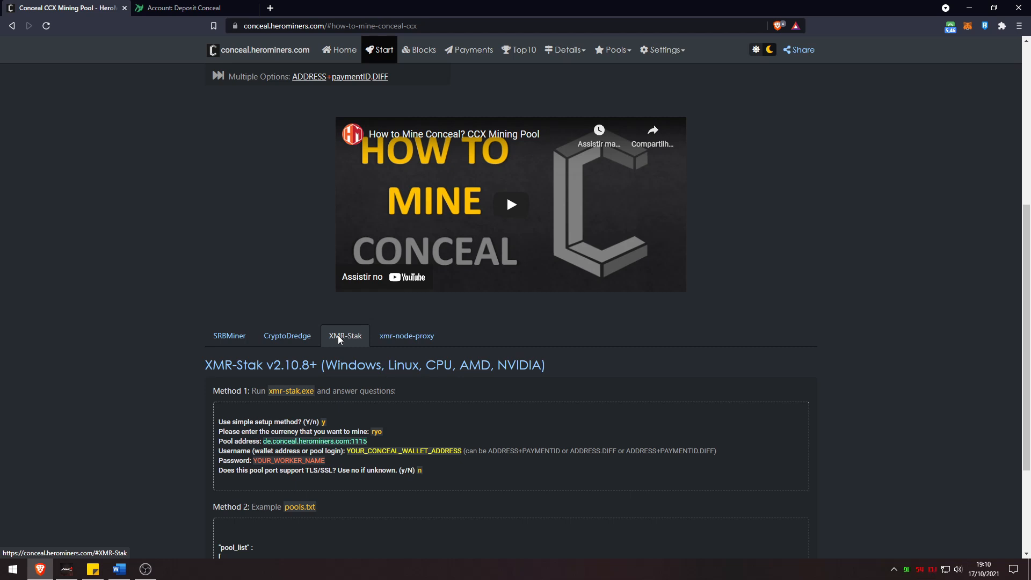
{"action": "left_click", "coordinate": [401, 338]}
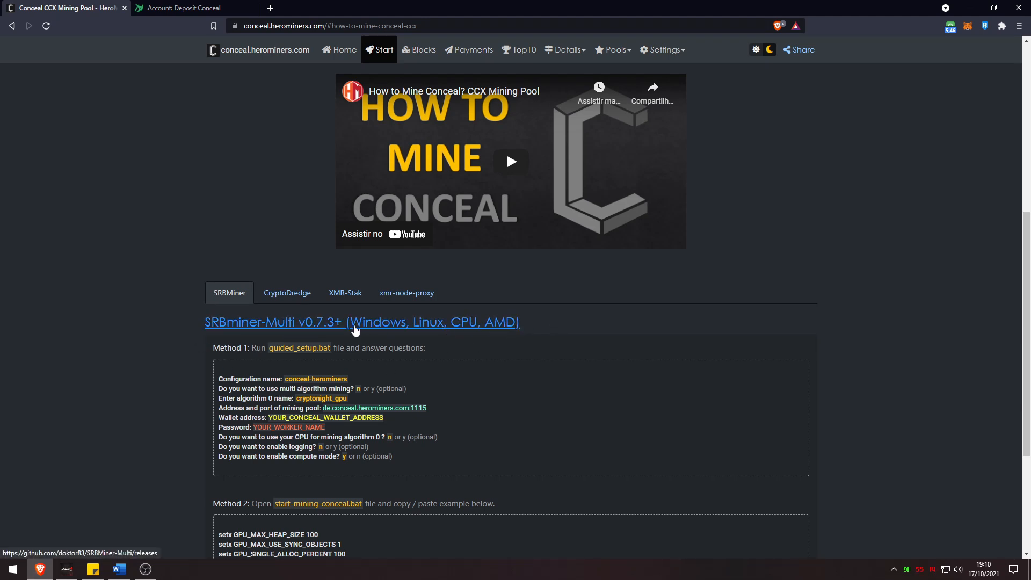
{"action": "left_click", "coordinate": [330, 321]}
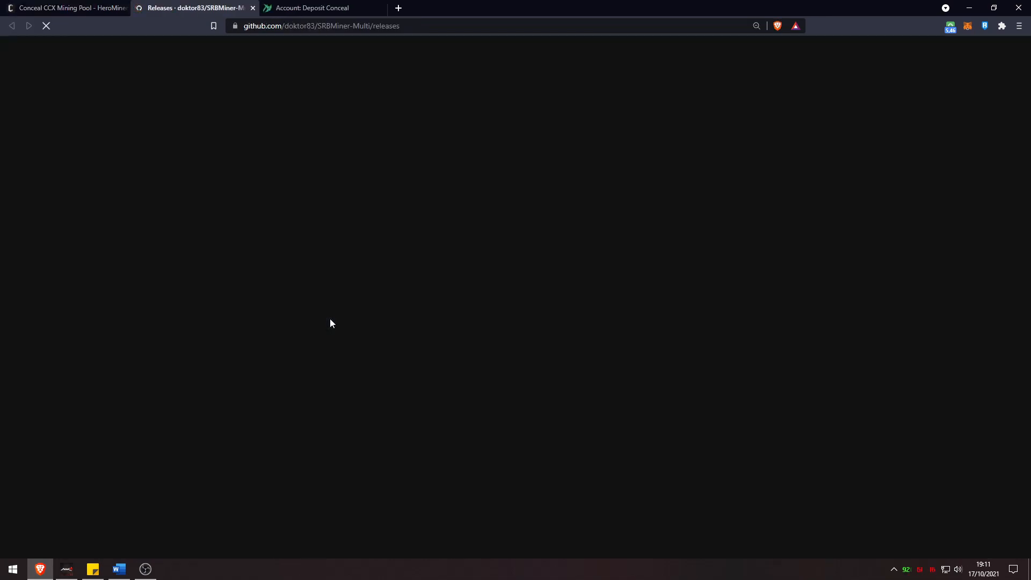
Review the SRBMiner-Multi README, highlighting the cryptonight_gpu algorithm and the supported GPU list
{"action": "scroll", "coordinate": [693, 275], "scroll_direction": "down", "scroll_amount": 6}
{"action": "scroll", "coordinate": [598, 298], "scroll_direction": "up", "scroll_amount": 6}
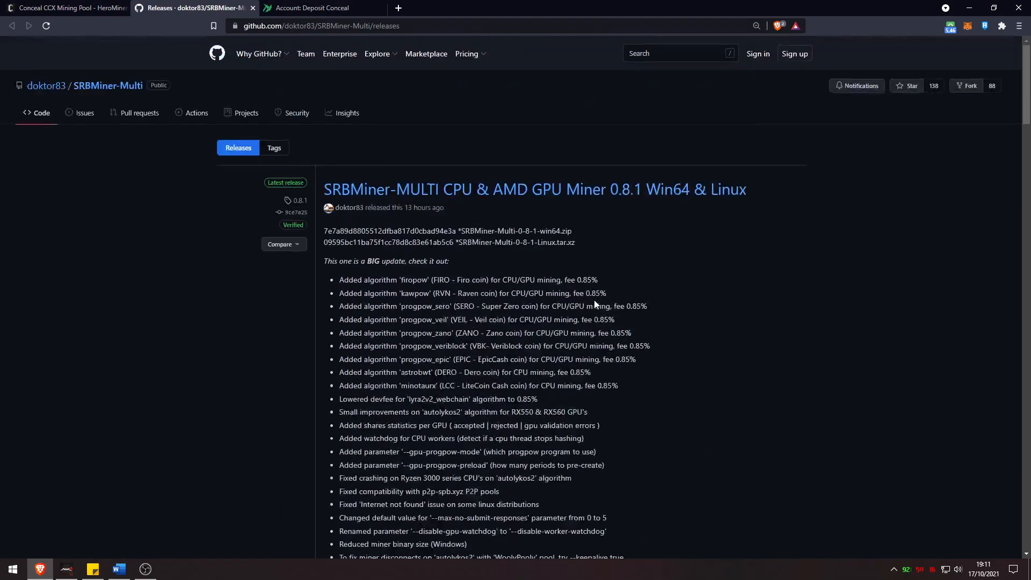
{"action": "left_click", "coordinate": [113, 90]}
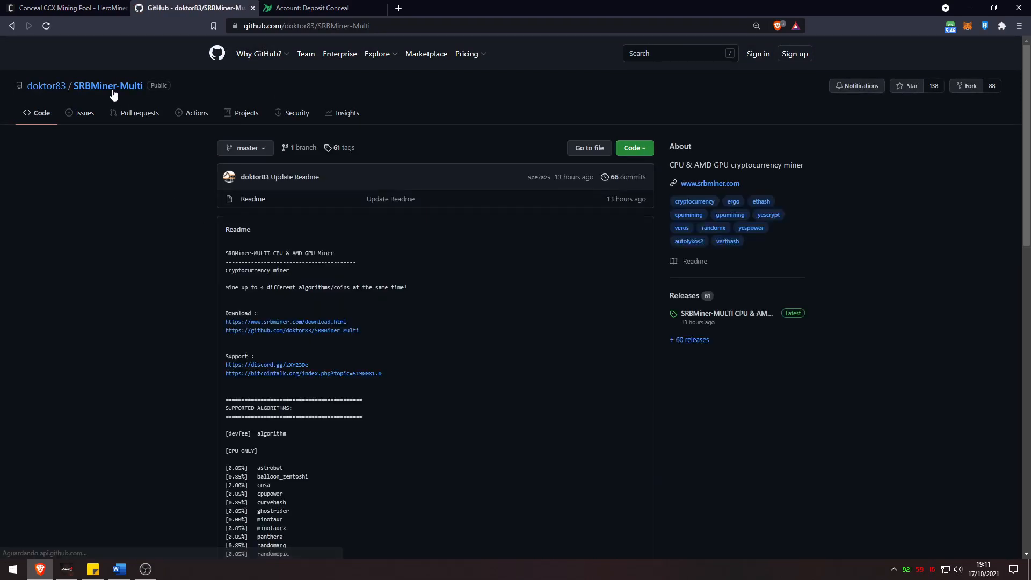
{"action": "scroll", "coordinate": [403, 367], "scroll_direction": "down", "scroll_amount": 3}
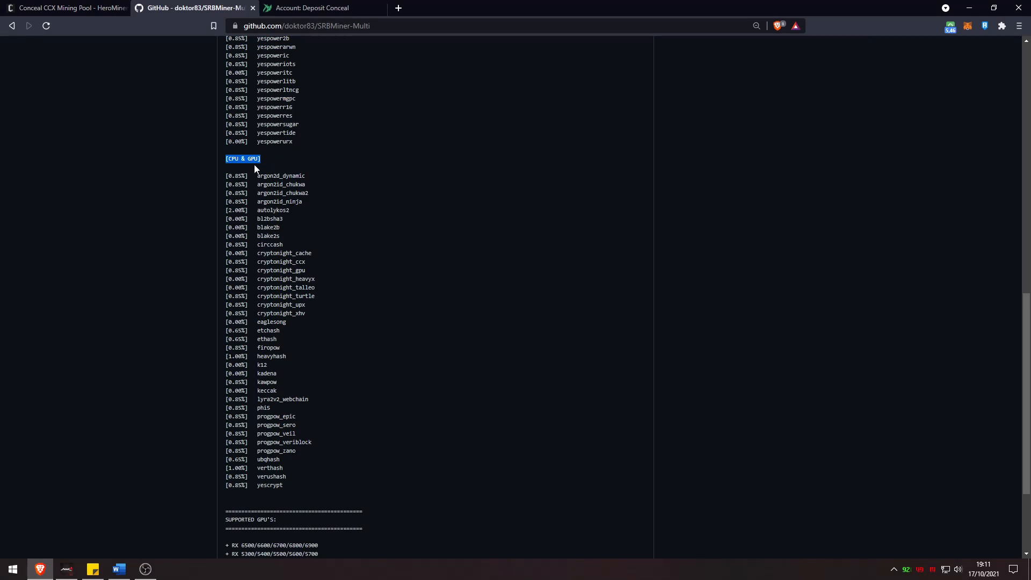
{"action": "left_click_drag", "start_coordinate": [304, 271], "coordinate": [228, 270]}
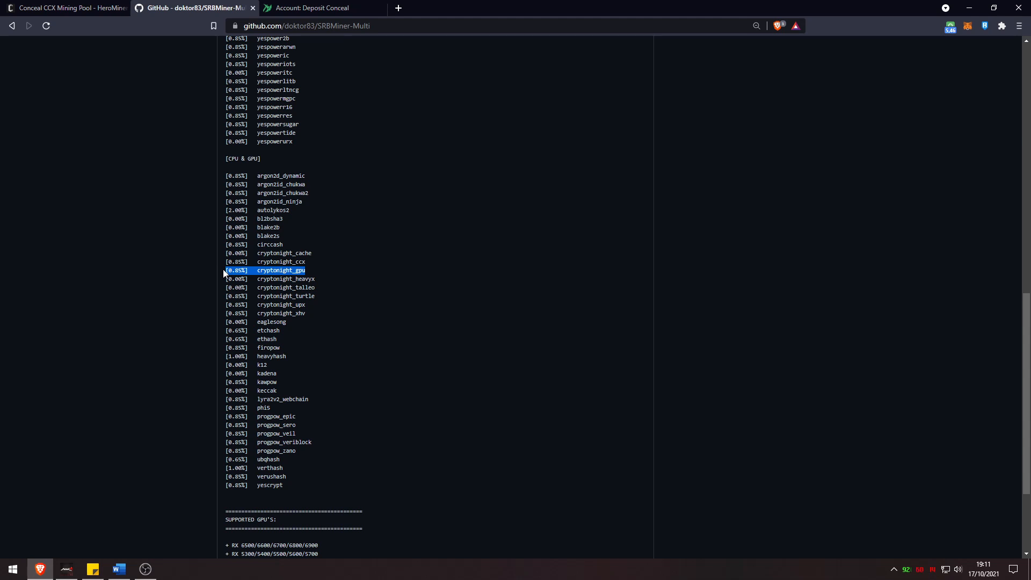
{"action": "scroll", "coordinate": [224, 269], "scroll_direction": "down", "scroll_amount": 3}
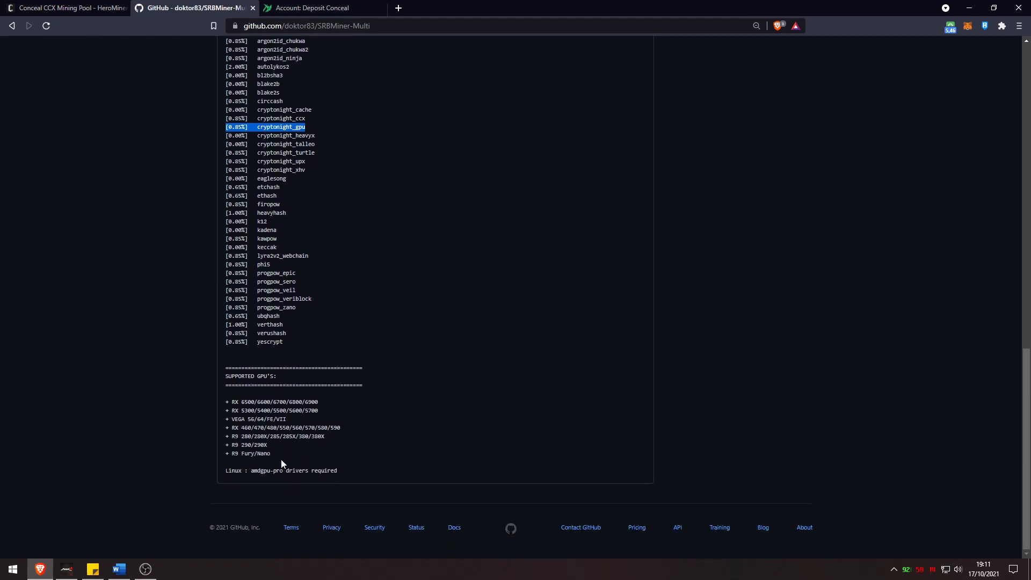
{"action": "left_click_drag", "start_coordinate": [275, 453], "coordinate": [224, 402]}
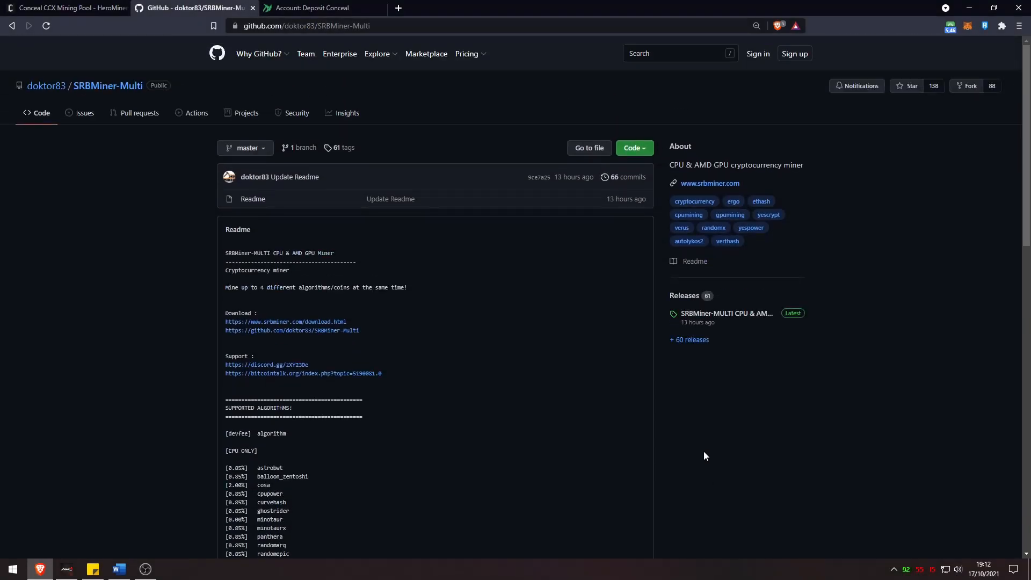
Download SRBMiner-Multi-0-8-1-win64.zip from the latest release and bring up the downloads list
{"action": "left_click", "coordinate": [744, 314]}
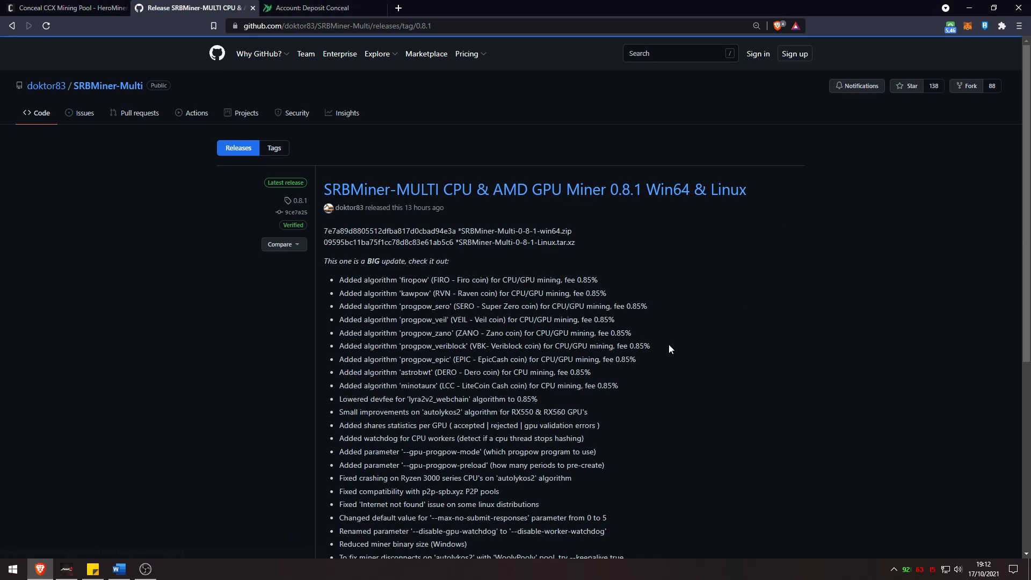
{"action": "scroll", "coordinate": [515, 413], "scroll_direction": "down", "scroll_amount": 15}
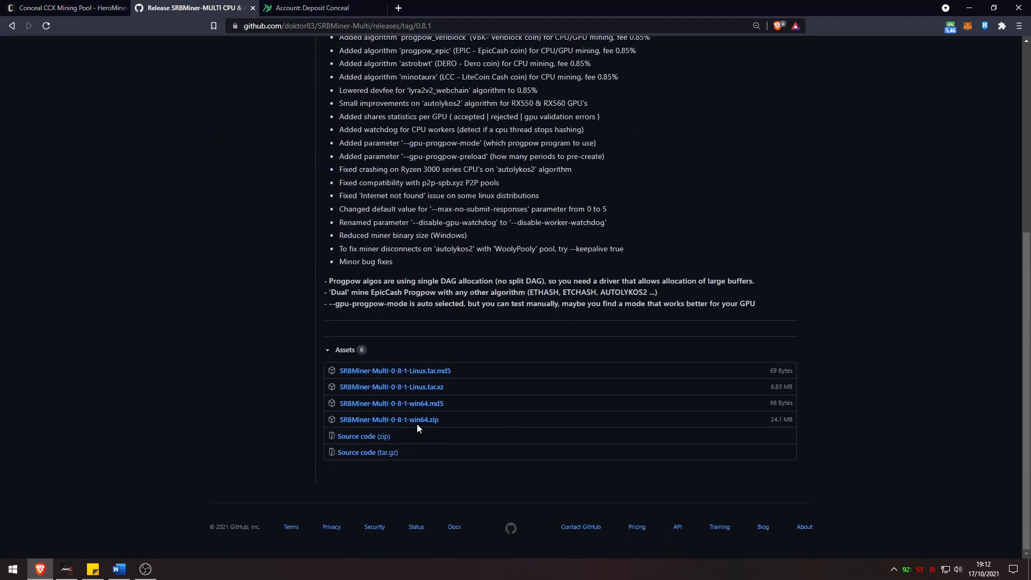
{"action": "left_click", "coordinate": [433, 425]}
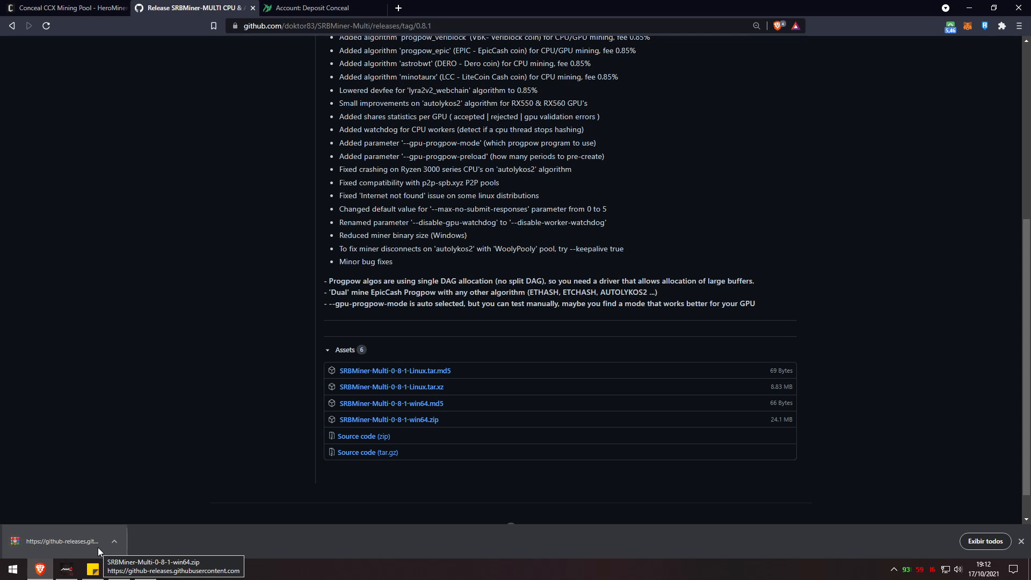
{"action": "left_click", "coordinate": [986, 541]}
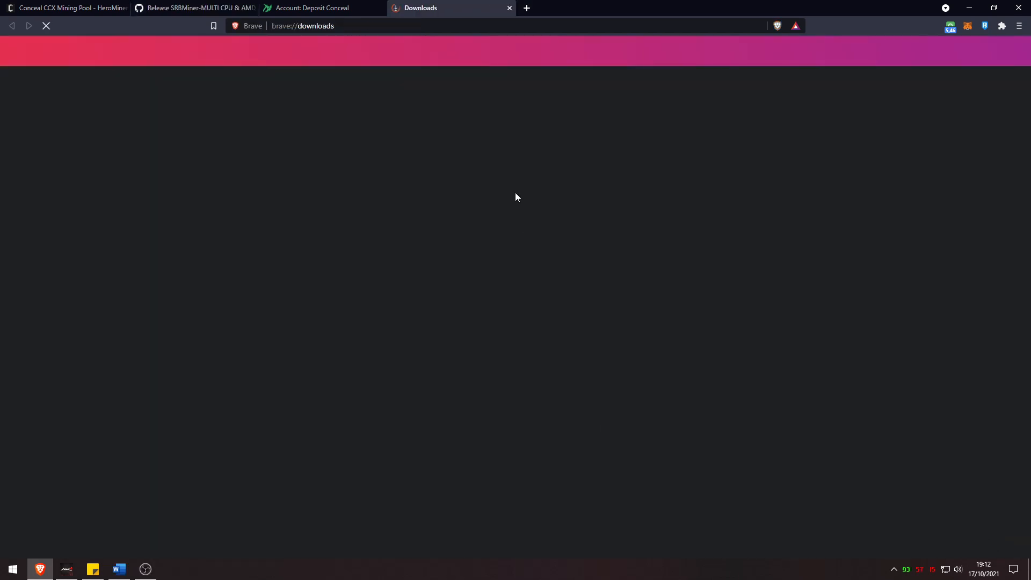
Extract the SRBMiner-Multi zip and open the SRBMiner-Multi-0-8-1 folder
{"action": "left_click", "coordinate": [430, 156]}
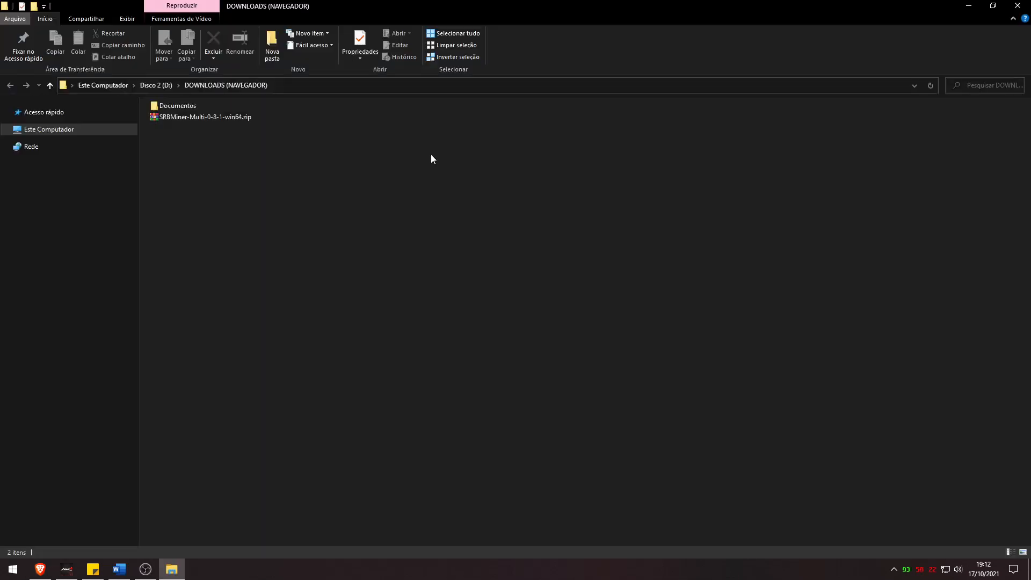
{"action": "right_click", "coordinate": [209, 115]}
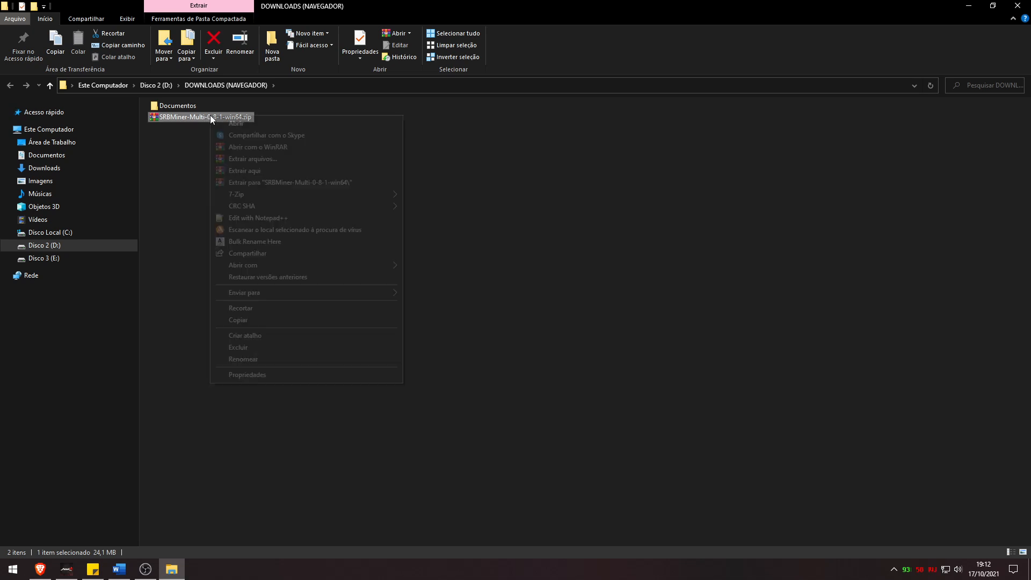
{"action": "left_click", "coordinate": [251, 185]}
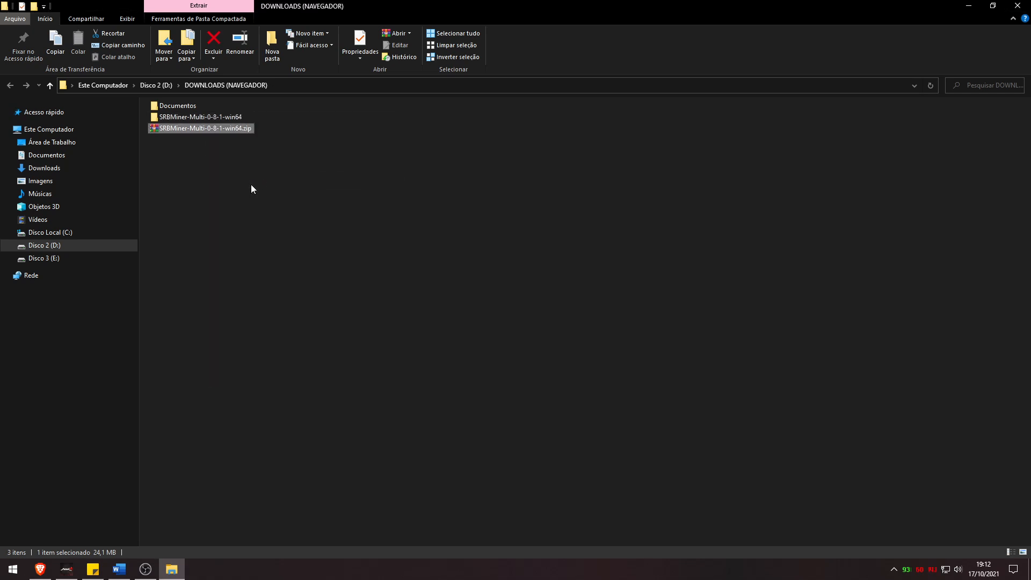
{"action": "double_click", "coordinate": [194, 120]}
{"action": "double_click", "coordinate": [194, 119]}
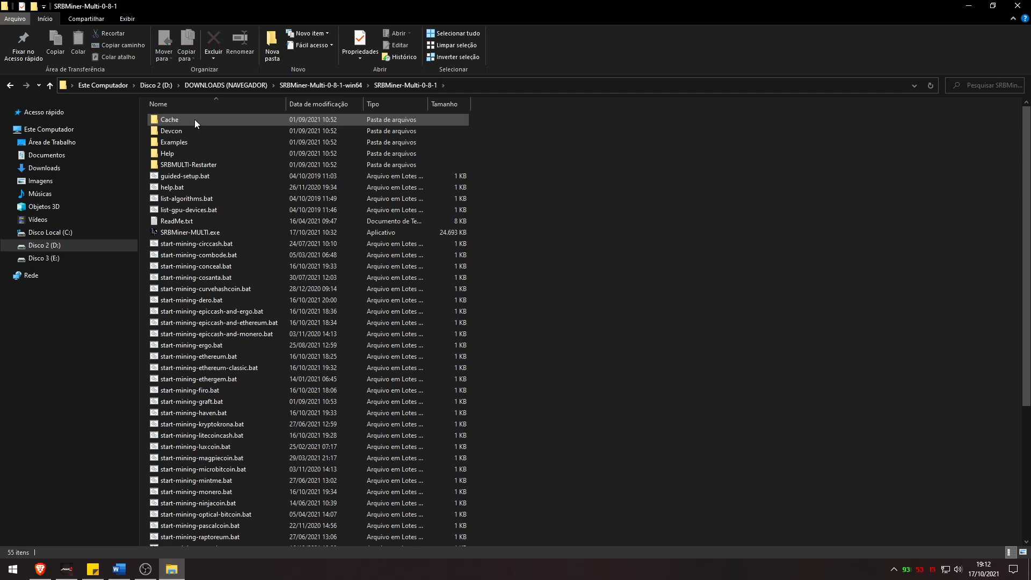
Delete ReadMe.txt, guided-setup.bat, other helper files and all other coins' start-mining scripts
{"action": "left_click", "coordinate": [208, 266]}
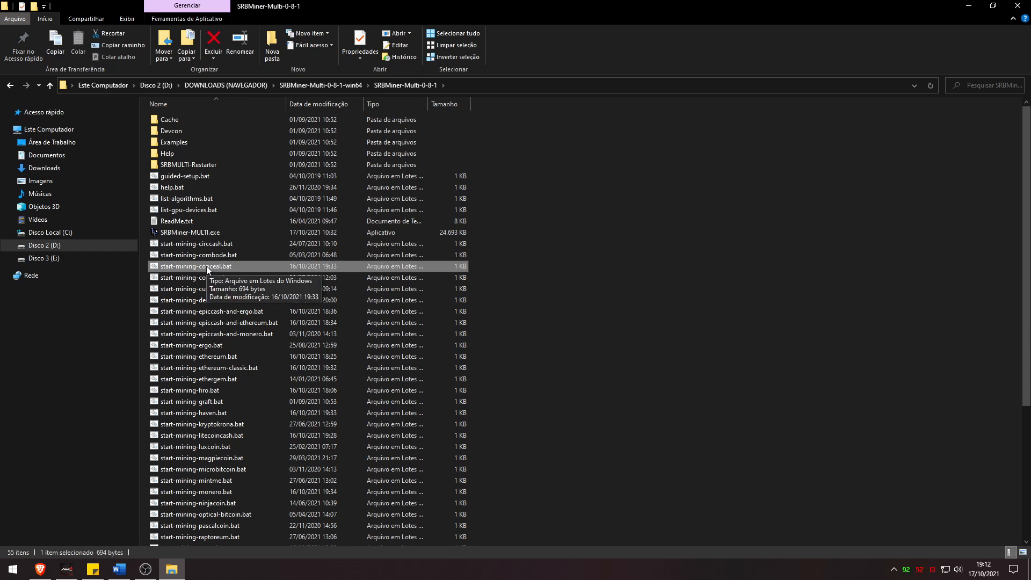
{"action": "left_click", "coordinate": [179, 220]}
{"action": "left_click", "coordinate": [181, 177], "text": "shift"}
{"action": "key", "text": "Delete"}
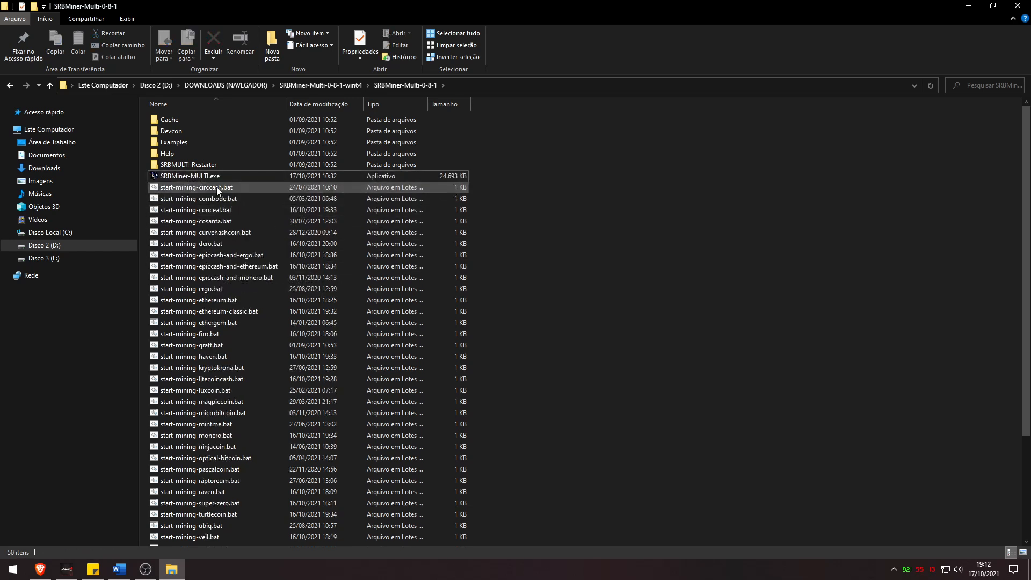
{"action": "left_click", "coordinate": [216, 187]}
{"action": "left_click", "coordinate": [215, 198], "text": "shift"}
{"action": "key", "text": "Delete"}
{"action": "left_click", "coordinate": [212, 198]}
{"action": "scroll", "coordinate": [204, 215], "scroll_direction": "down", "scroll_amount": 5}
{"action": "left_click", "coordinate": [167, 517], "text": "shift"}
{"action": "key", "text": "Delete"}
Open start-mining-conceal.bat for editing in Notepad
{"action": "mouse_move", "coordinate": [229, 219]}
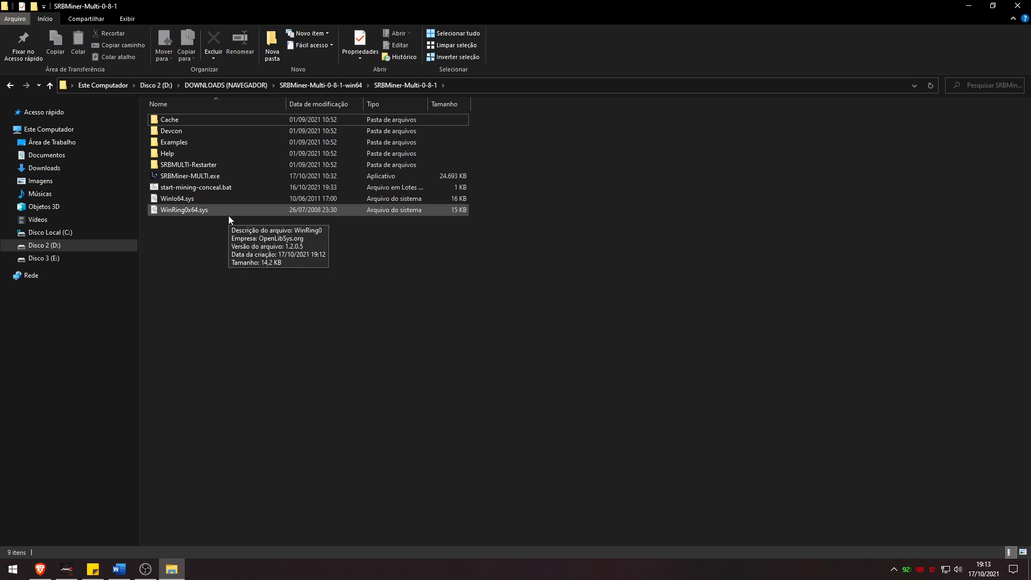
{"action": "left_click", "coordinate": [223, 187]}
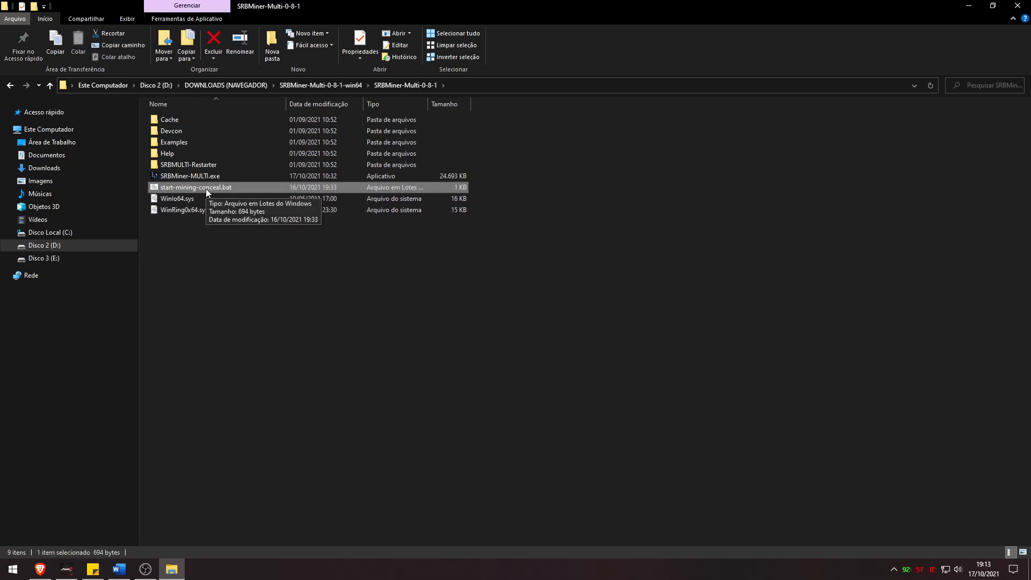
{"action": "right_click", "coordinate": [205, 188]}
{"action": "left_click", "coordinate": [224, 210]}
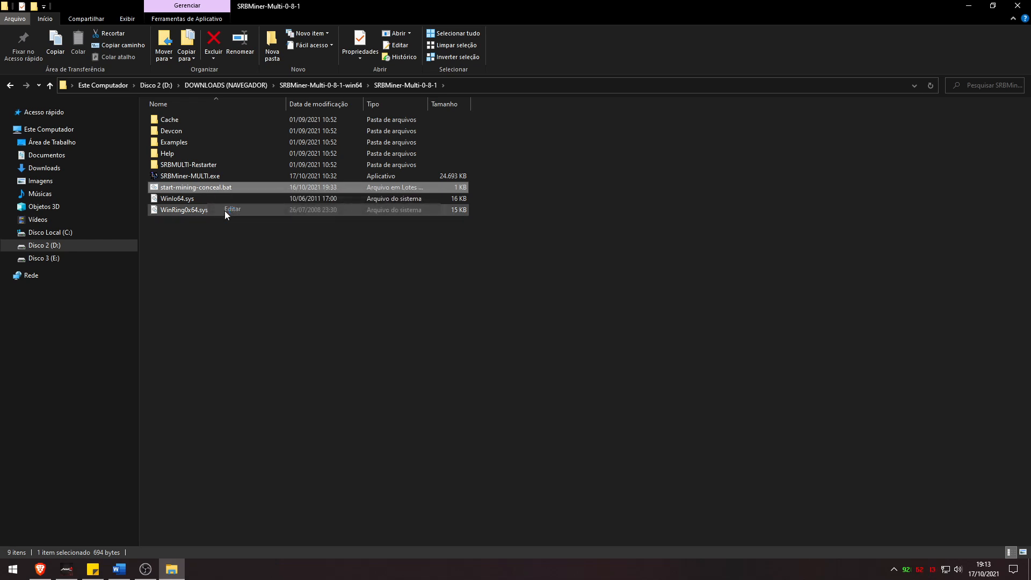
Delete the comment, setx, echo, cd and cls lines above the SRBMiner command
{"action": "left_click_drag", "start_coordinate": [610, 198], "coordinate": [230, 127]}
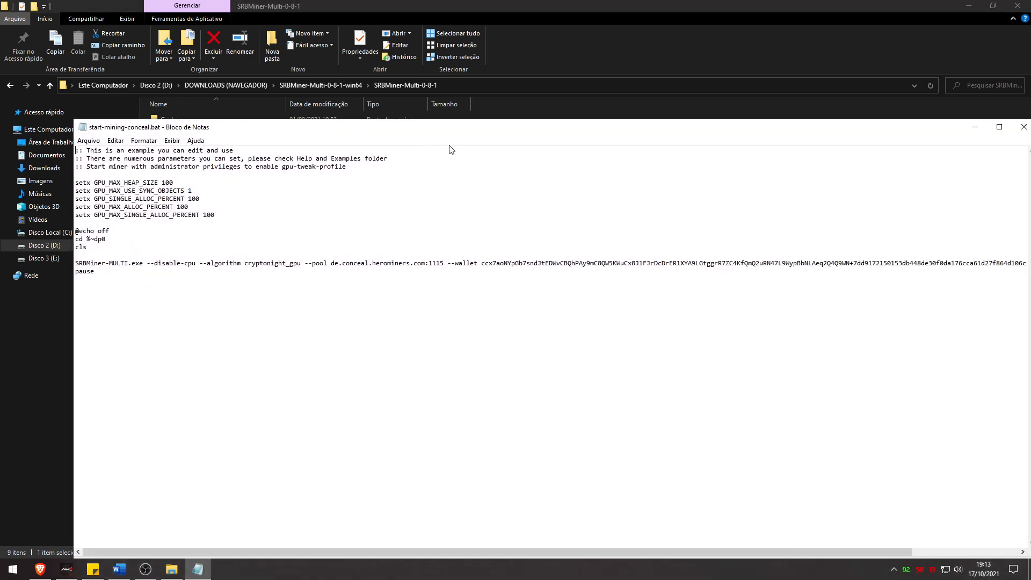
{"action": "left_click_drag", "start_coordinate": [320, 132], "coordinate": [420, 152]}
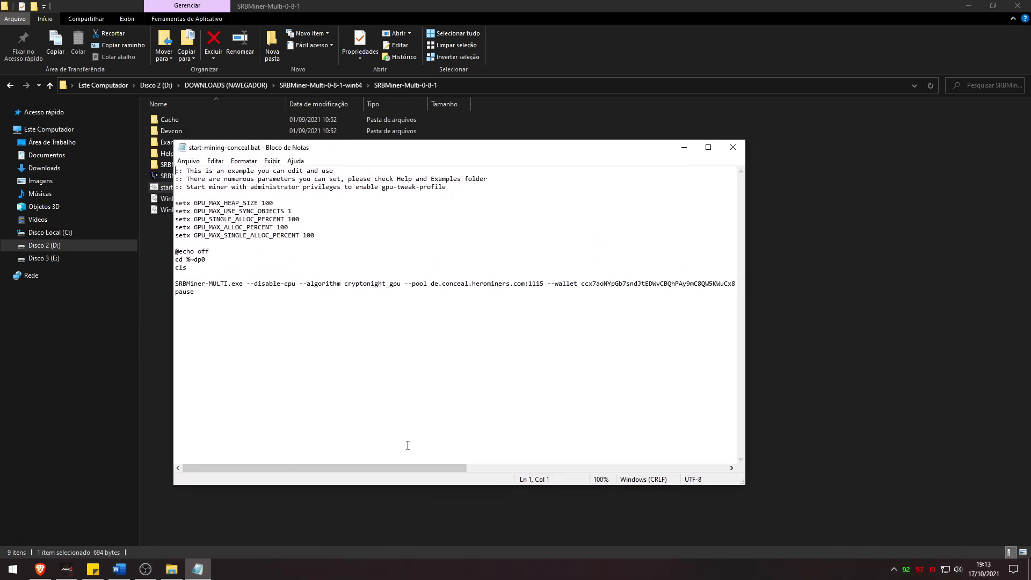
{"action": "left_click_drag", "start_coordinate": [201, 273], "coordinate": [175, 248]}
{"action": "key", "text": "BackSpace"}
{"action": "key", "text": "BackSpace"}
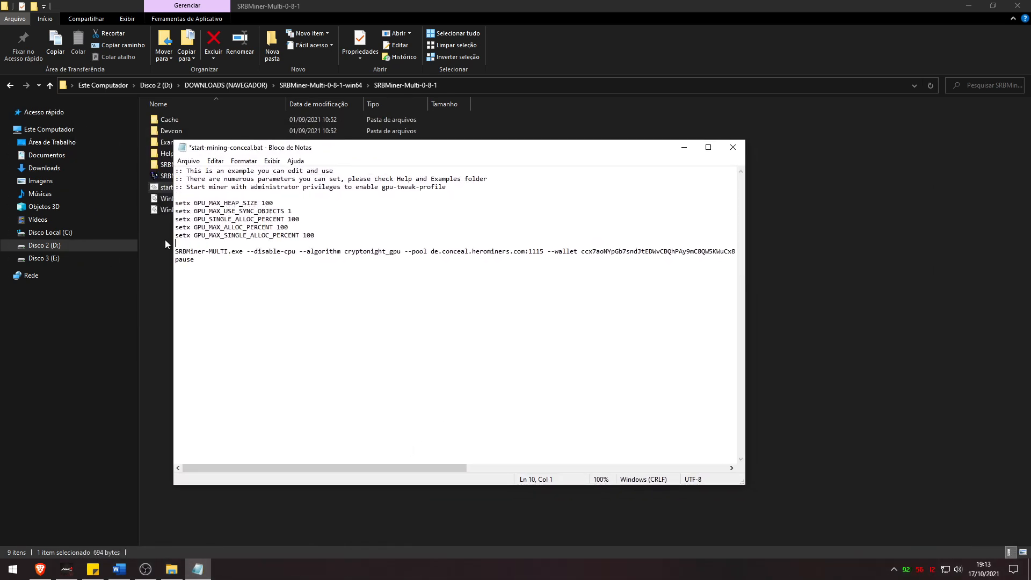
{"action": "key", "text": "BackSpace"}
{"action": "left_click_drag", "start_coordinate": [316, 236], "coordinate": [177, 187]}
{"action": "key", "text": "shift+Up"}
{"action": "key", "text": "shift+Up"}
{"action": "key", "text": "BackSpace"}
{"action": "key", "text": "Delete"}
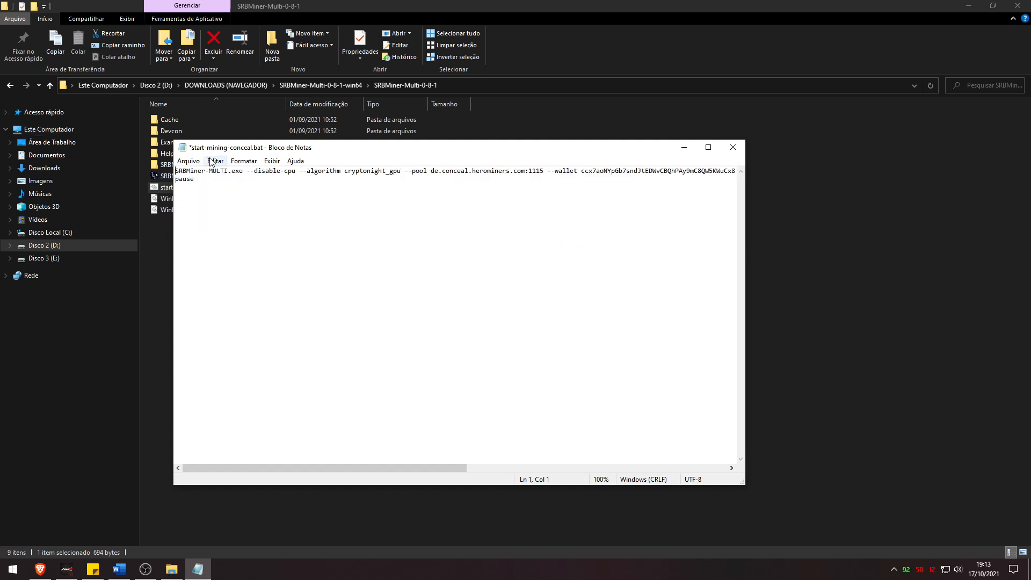
Widen the editor and remove the --disable-cpu option from the SRBMiner command line
{"action": "left_click_drag", "start_coordinate": [747, 408], "coordinate": [1003, 409]}
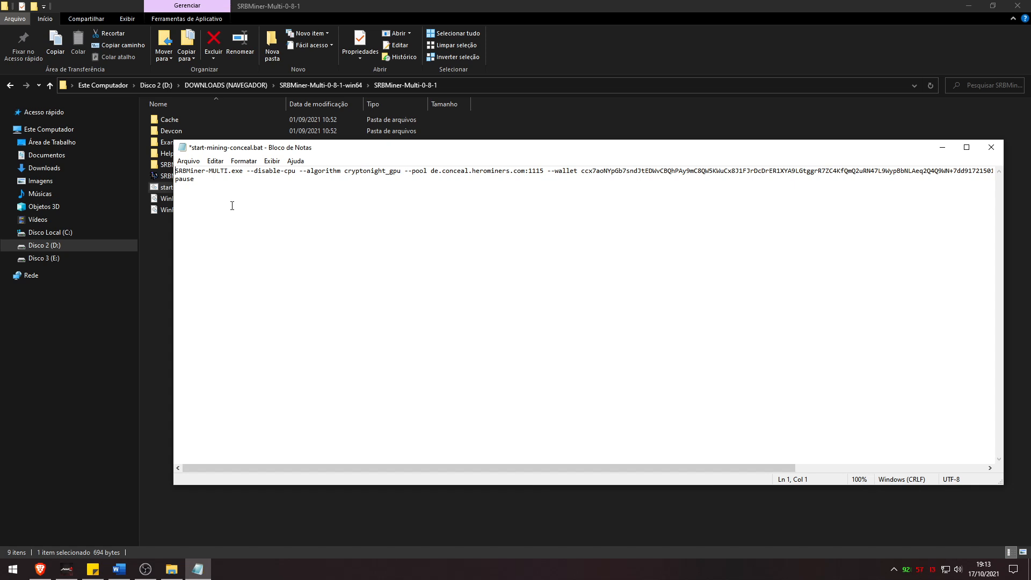
{"action": "left_click_drag", "start_coordinate": [243, 171], "coordinate": [175, 172]}
{"action": "left_click_drag", "start_coordinate": [247, 171], "coordinate": [297, 171]}
{"action": "key", "text": "Delete"}
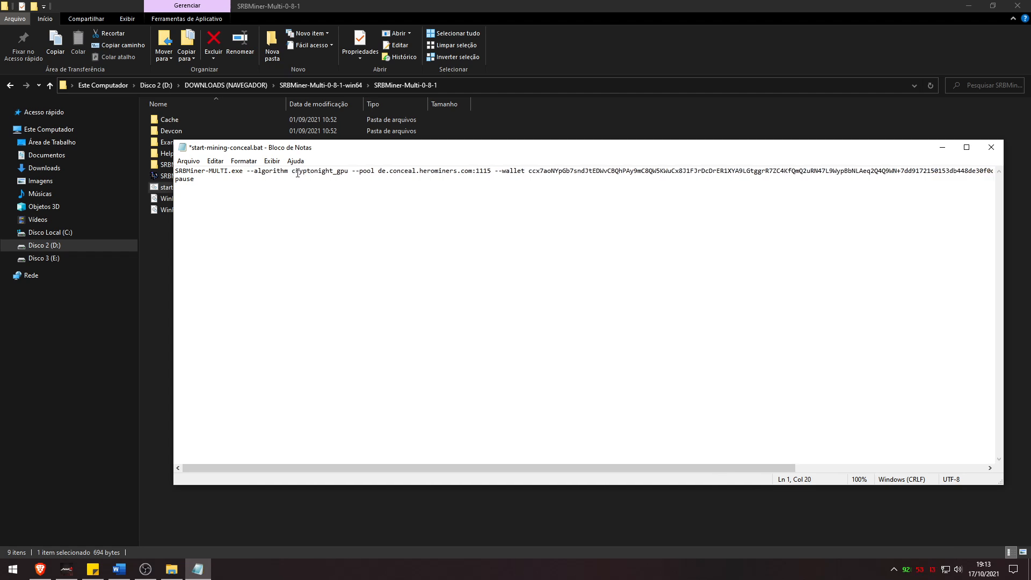
{"action": "key", "text": "ctrl+z"}
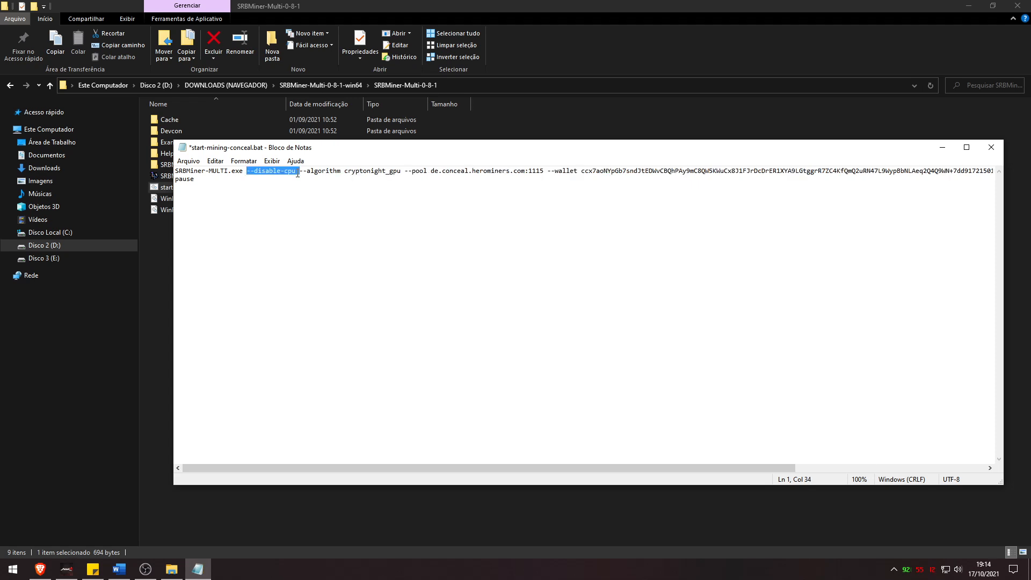
{"action": "left_click", "coordinate": [297, 172]}
{"action": "key", "text": "BackSpace"}
{"action": "key", "text": "BackSpace"}
{"action": "key", "text": "BackSpace"}
{"action": "type", "text": "g"}
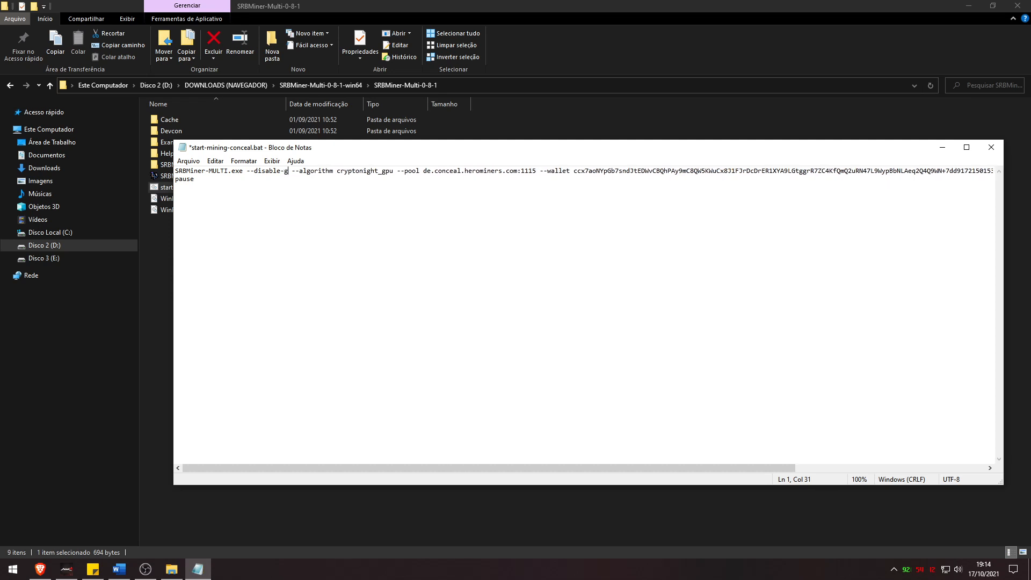
{"action": "type", "text": "pu"}
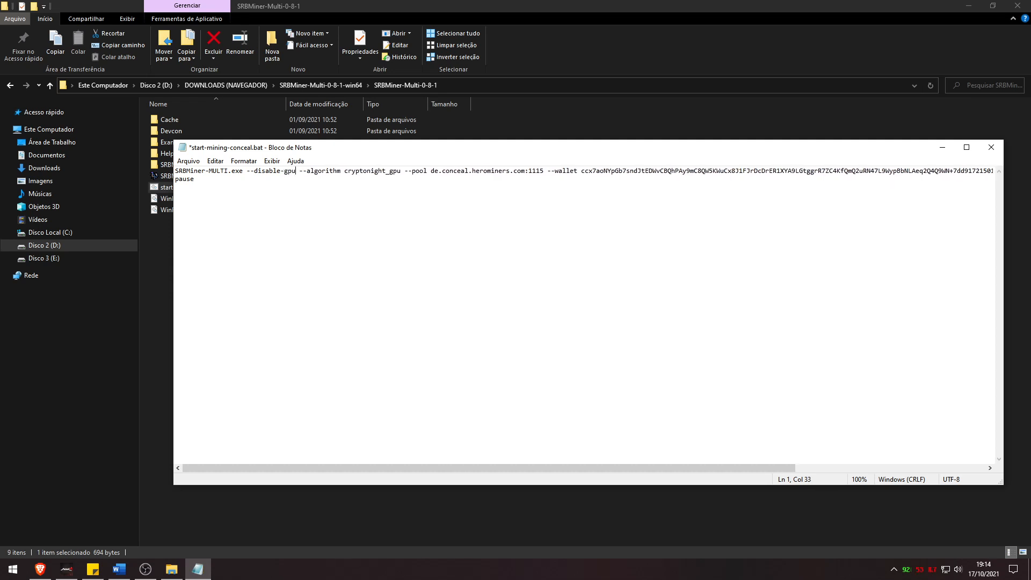
{"action": "left_click", "coordinate": [248, 171], "text": "shift"}
{"action": "key", "text": "Delete"}
{"action": "key", "text": "Delete"}
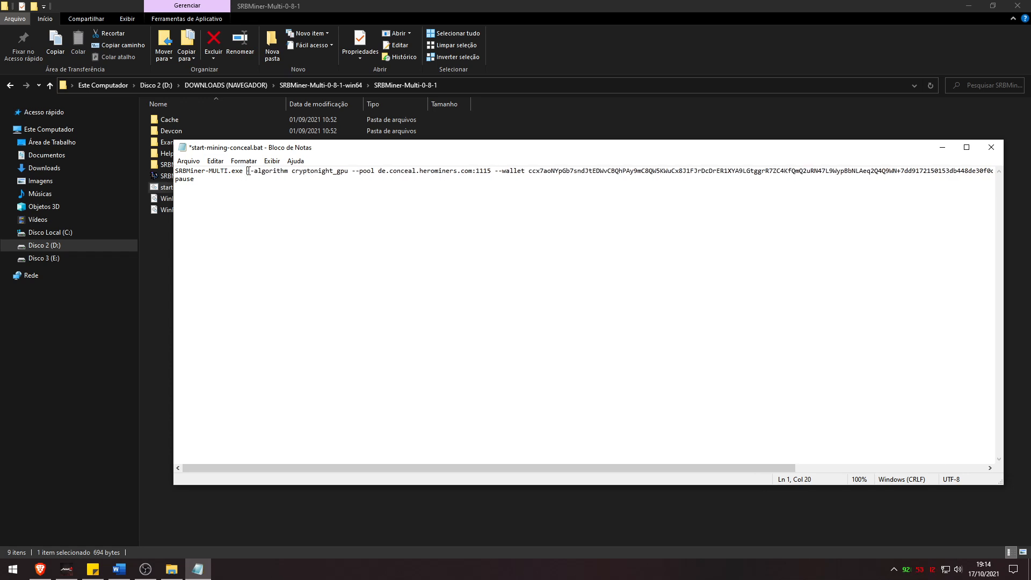
Select the de.conceal.herominers.com:1115 pool address, then return to Brave
{"action": "left_click_drag", "start_coordinate": [377, 170], "coordinate": [494, 171]}
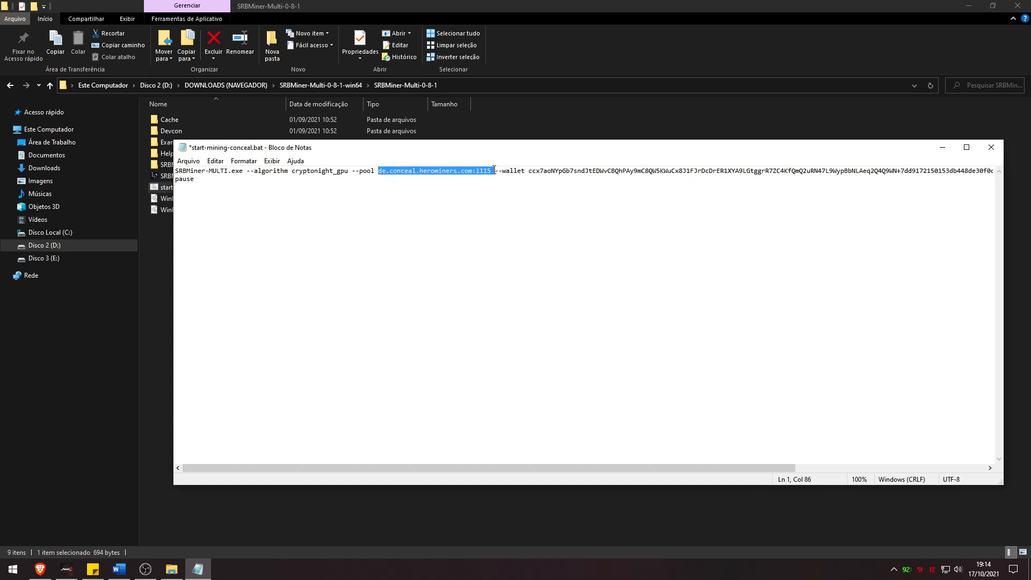
{"action": "left_click_drag", "start_coordinate": [351, 171], "coordinate": [491, 171]}
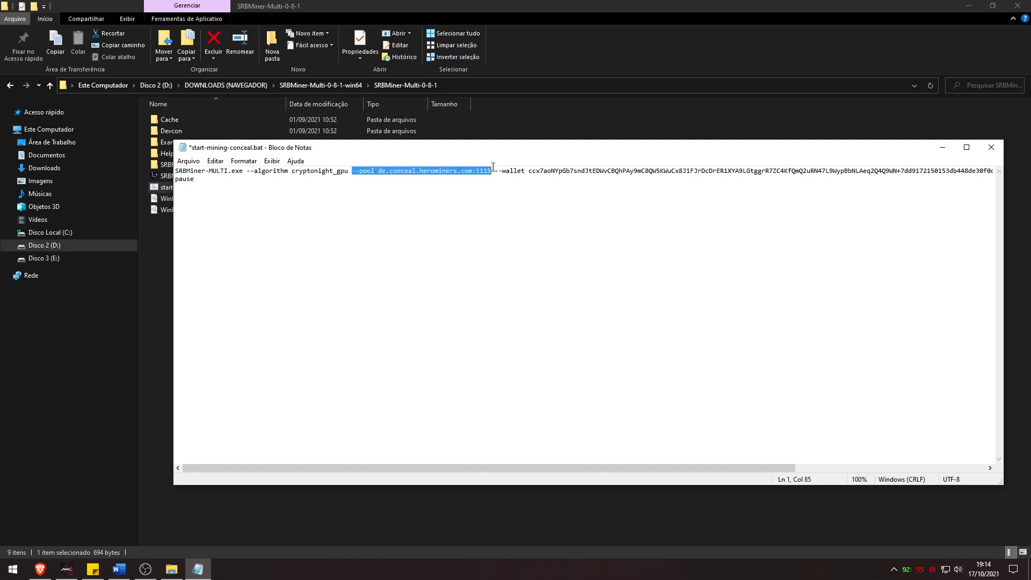
{"action": "double_click", "coordinate": [380, 171]}
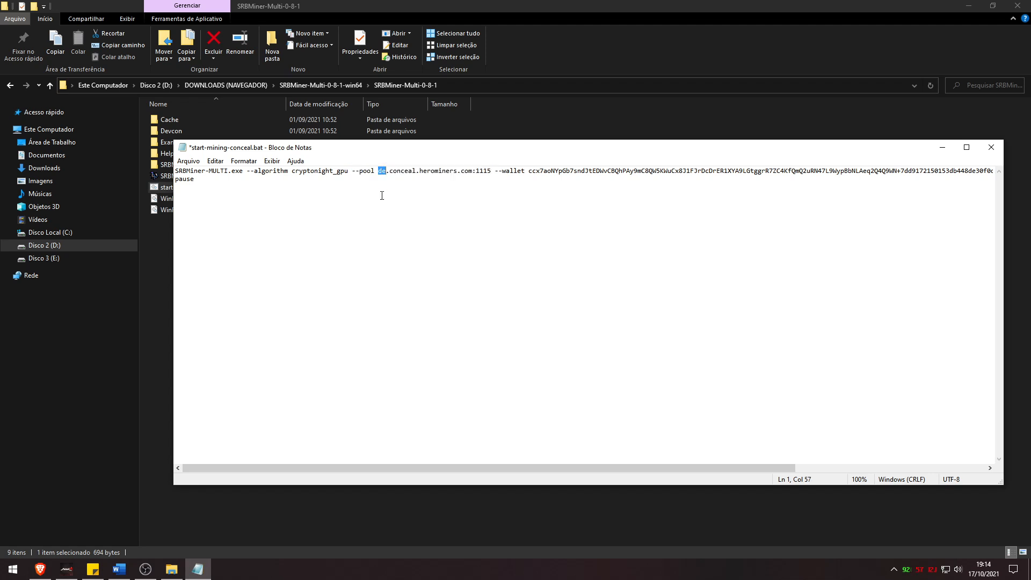
{"action": "left_click", "coordinate": [40, 569]}
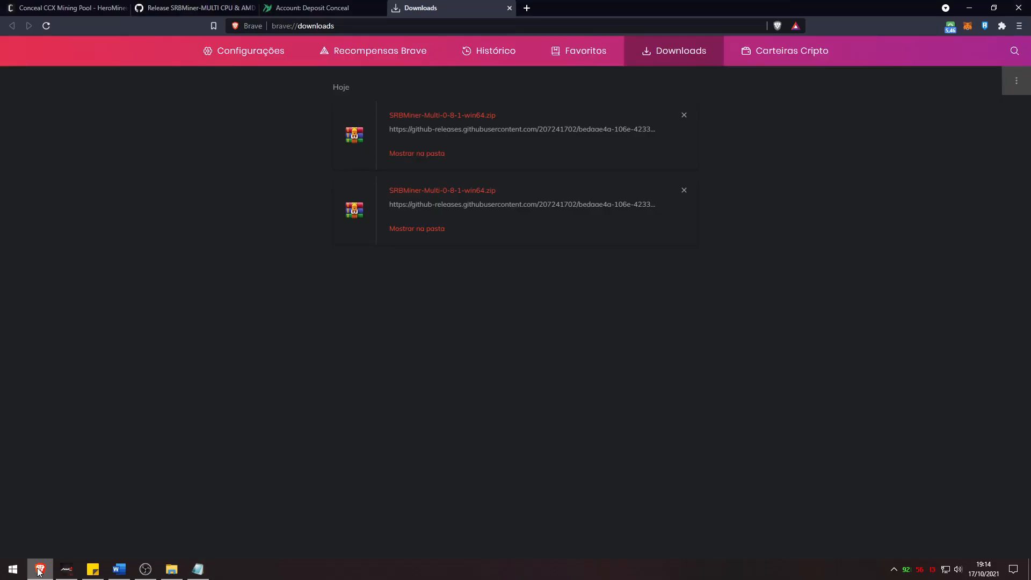
Replace the de pool server in the batch file with ca.conceal.herominers.com on port 1115
{"action": "left_click", "coordinate": [97, 4]}
{"action": "scroll", "coordinate": [328, 207], "scroll_direction": "up", "scroll_amount": 5}
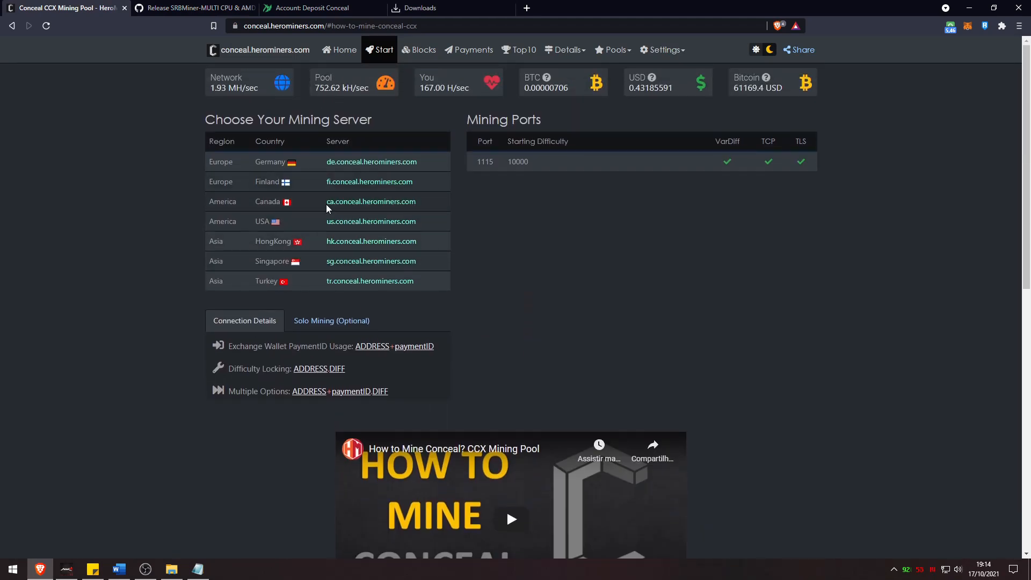
{"action": "left_click_drag", "start_coordinate": [326, 207], "coordinate": [421, 204]}
{"action": "key", "text": "ctrl+c"}
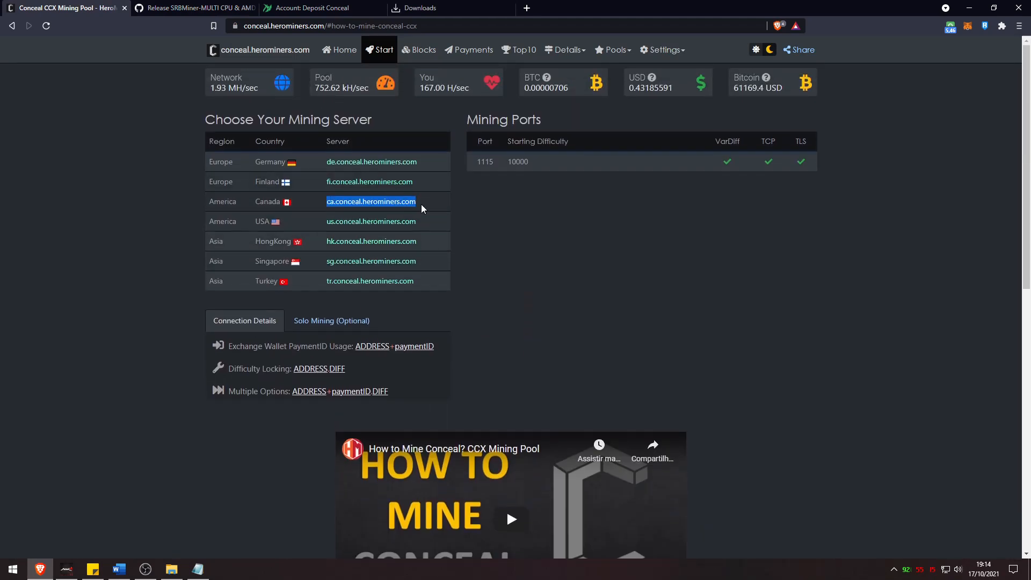
{"action": "key", "text": "alt+Tab"}
{"action": "left_click", "coordinate": [472, 172], "text": "shift"}
{"action": "key", "text": "ctrl+v"}
{"action": "left_click_drag", "start_coordinate": [476, 171], "coordinate": [680, 171]}
{"action": "left_click", "coordinate": [652, 178]}
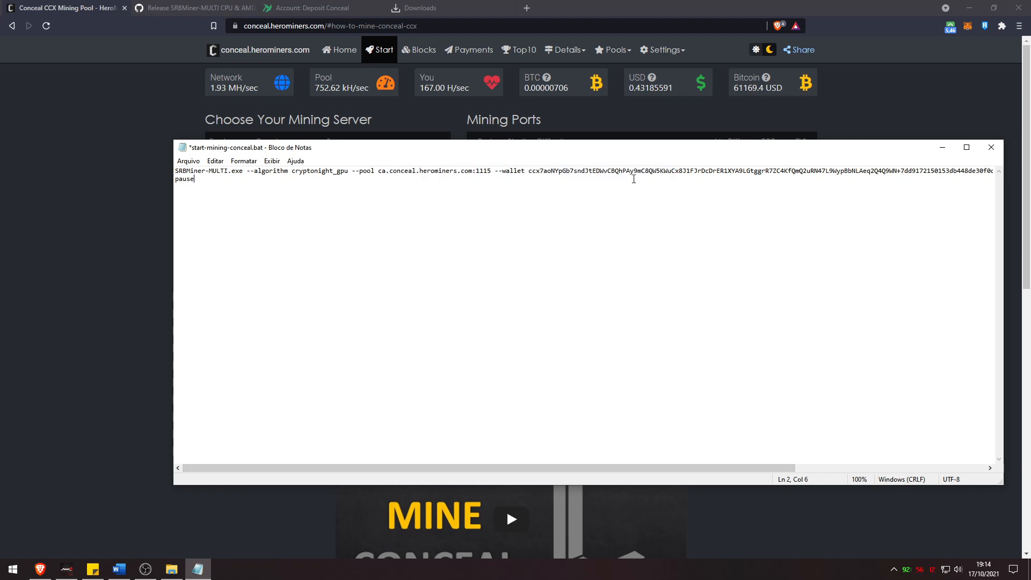
Select and delete the old wallet address and payment ID from the batch file's wallet setting
{"action": "left_click_drag", "start_coordinate": [172, 228], "coordinate": [45, 228]}
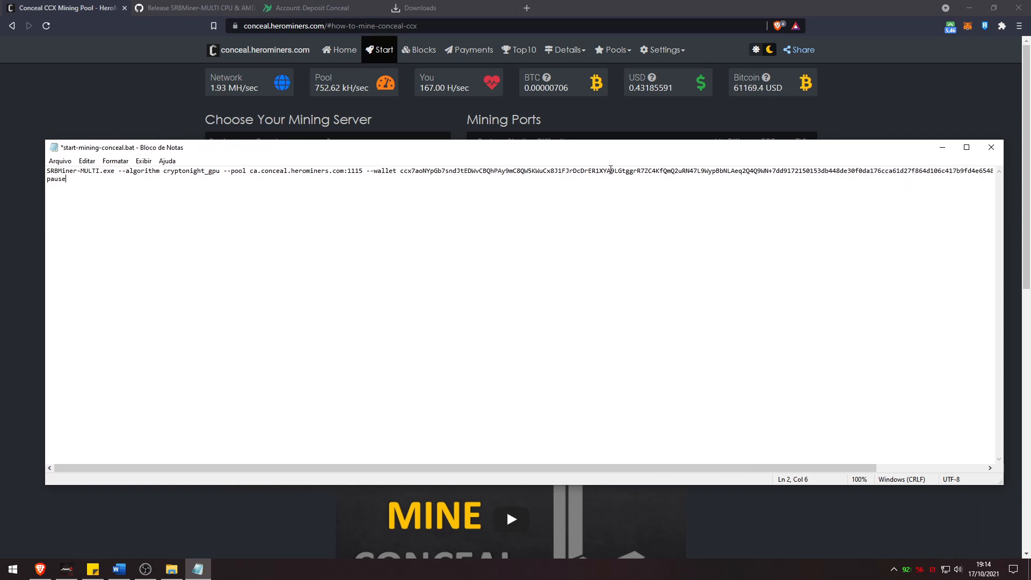
{"action": "left_click_drag", "start_coordinate": [402, 171], "coordinate": [780, 171]}
{"action": "left_click_drag", "start_coordinate": [830, 468], "coordinate": [919, 469]}
{"action": "left_click", "coordinate": [911, 169], "text": "shift"}
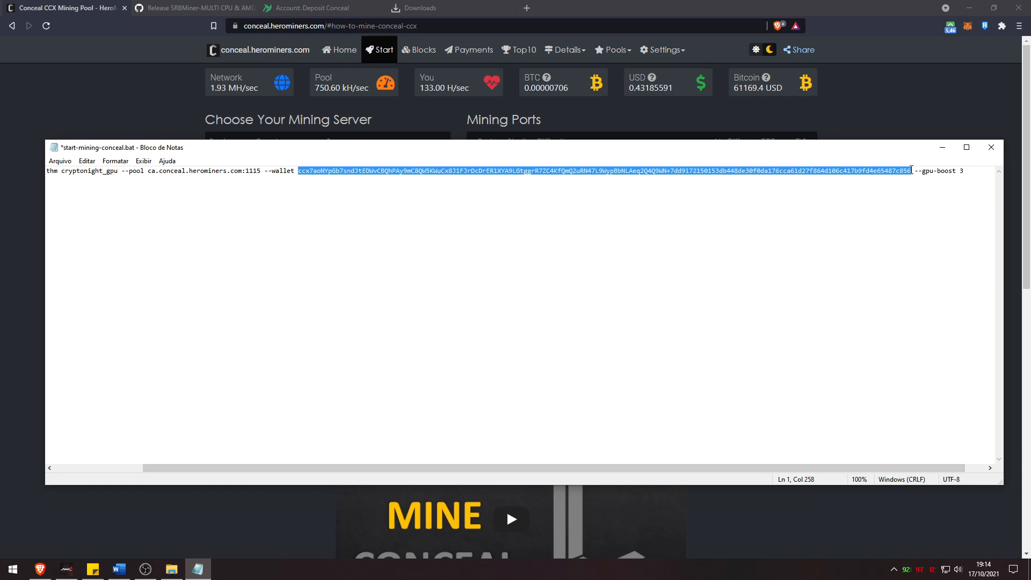
{"action": "left_click_drag", "start_coordinate": [667, 172], "coordinate": [671, 172]}
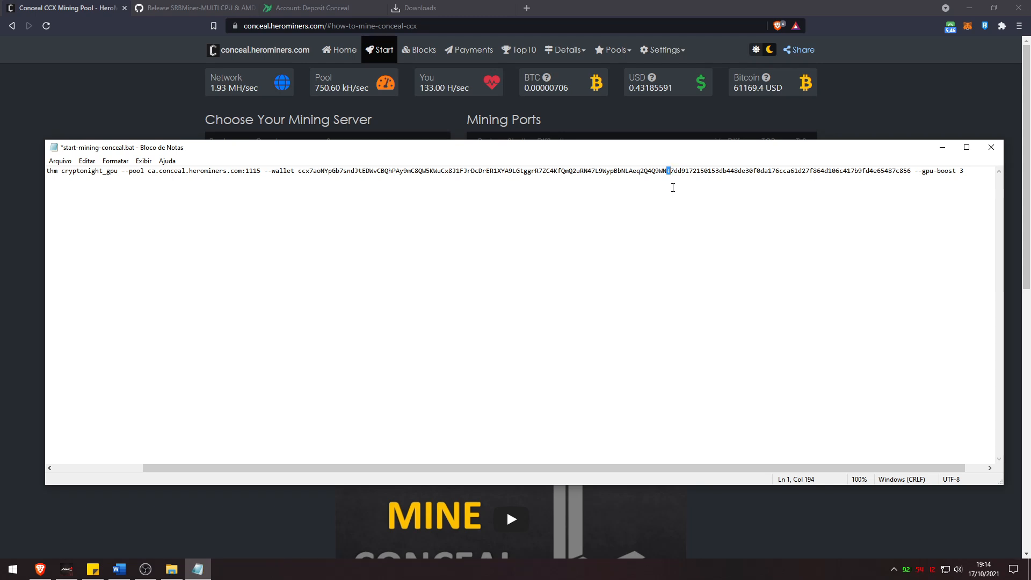
{"action": "left_click_drag", "start_coordinate": [911, 170], "coordinate": [299, 171]}
{"action": "key", "text": "BackSpace"}
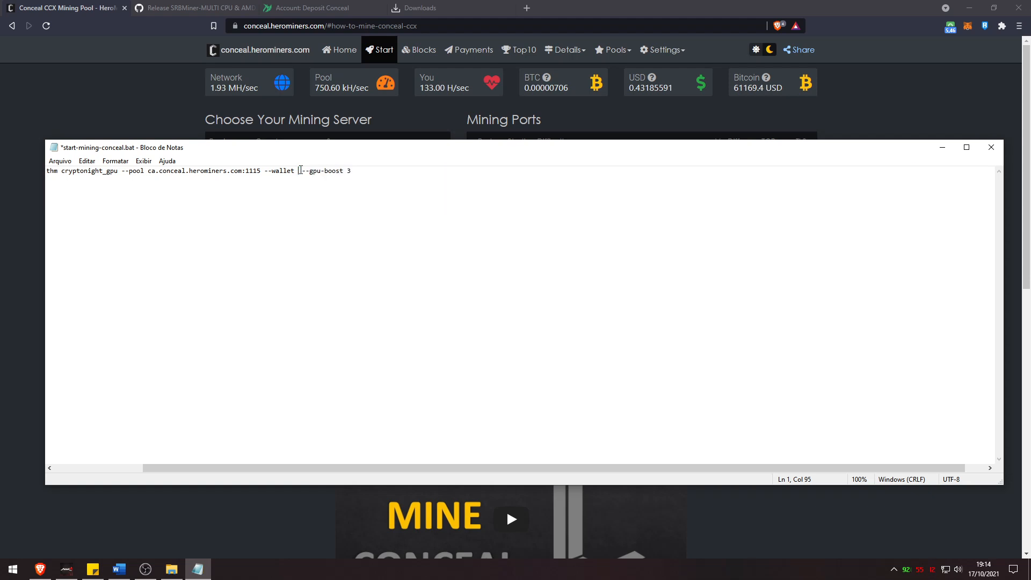
{"action": "left_click", "coordinate": [316, 7]}
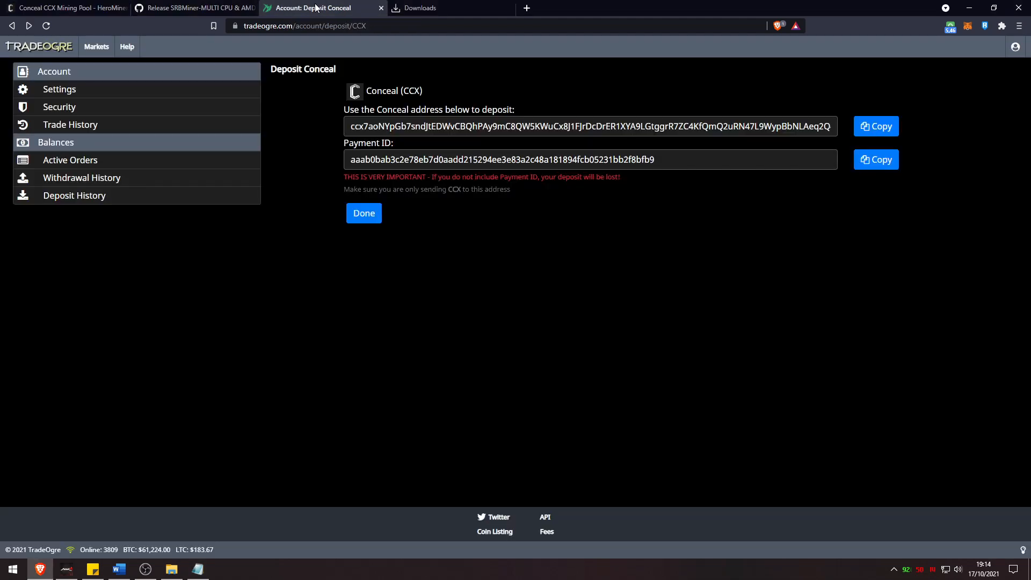
Paste the TradeOgre Conceal deposit address after --wallet, followed by a plus sign
{"action": "left_click", "coordinate": [408, 125]}
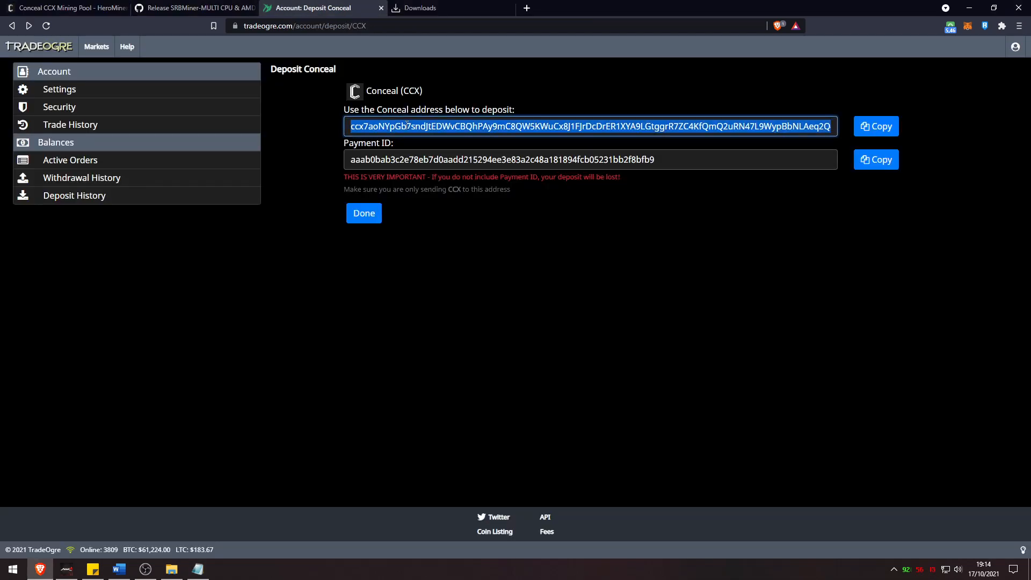
{"action": "left_click", "coordinate": [197, 569]}
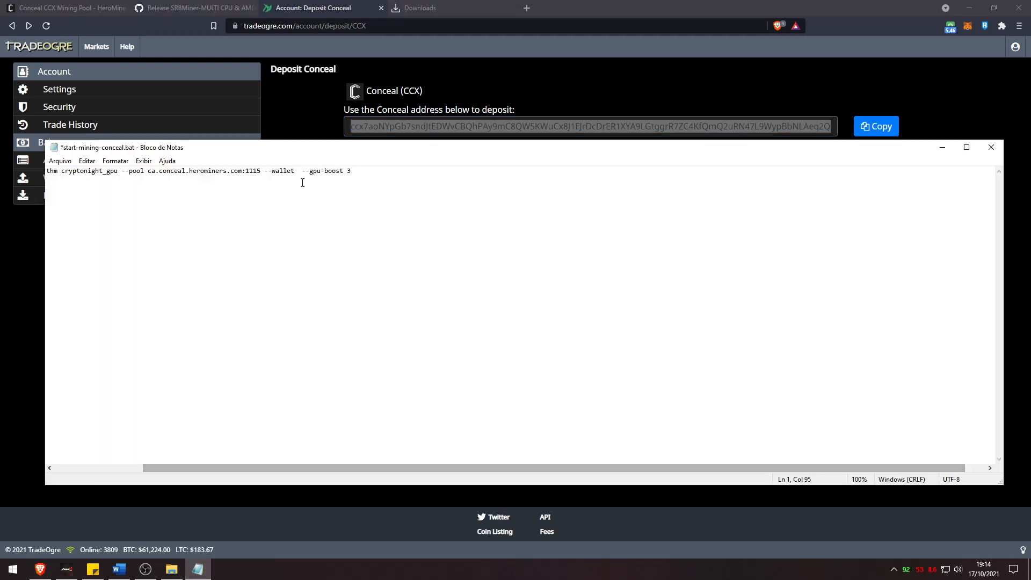
{"action": "type", "text": "ccx7aoNYpGb7sndJtEDWvCBQhPAy9mC8QW5KWuCx8J1FJrDcDrER1XYA9LGtggrR7ZC4KfQmQ2uRN47L9WypBbNLAeq2Q4Q9WN"}
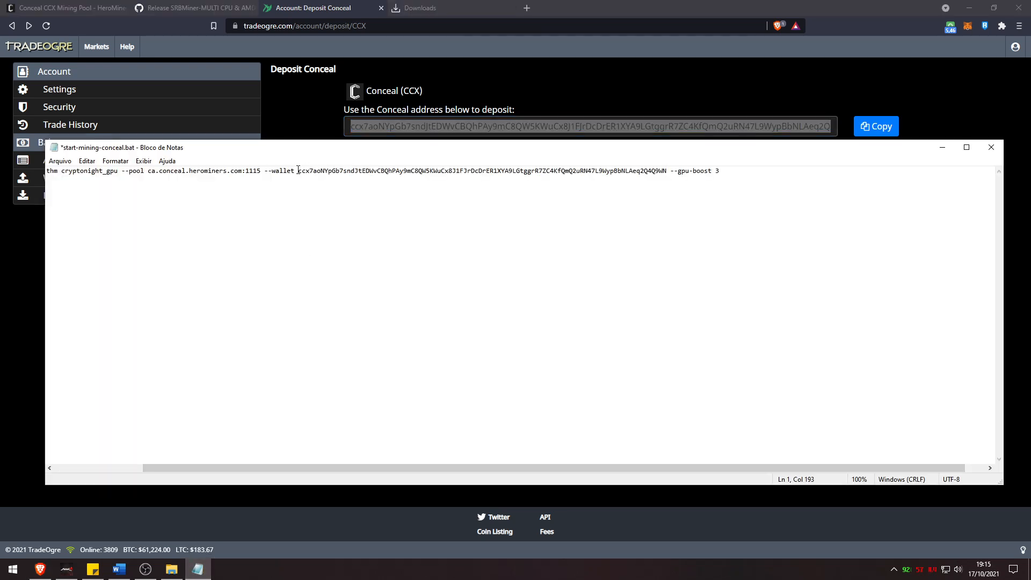
{"action": "type", "text": "+"}
Append the TradeOgre payment ID after the plus and add a --worker name option
{"action": "key", "text": "alt+Tab"}
{"action": "left_click", "coordinate": [393, 159]}
{"action": "key", "text": "ctrl+c"}
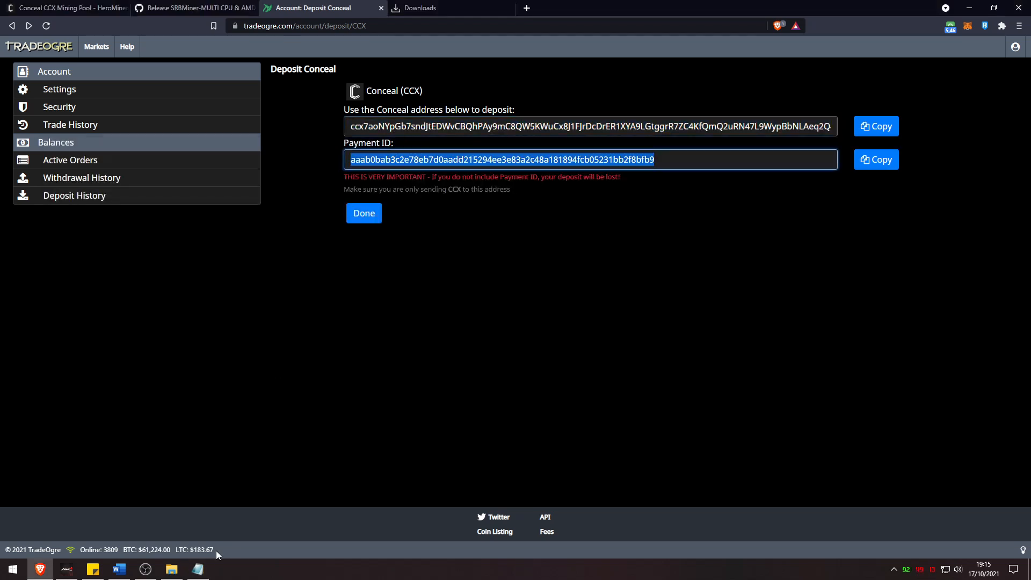
{"action": "left_click", "coordinate": [197, 569]}
{"action": "key", "text": "ctrl+v"}
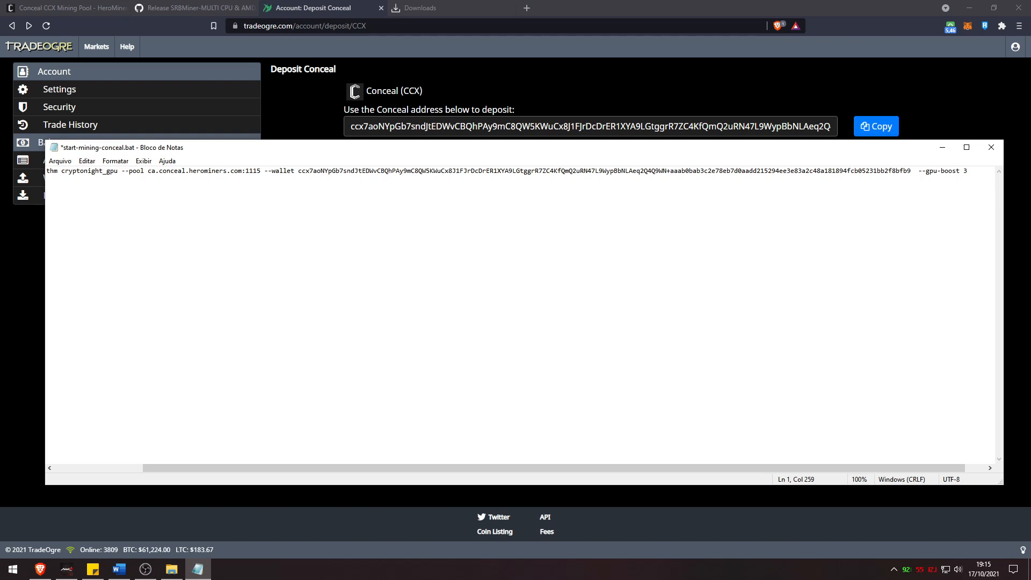
{"action": "type", "text": "--worker MadnessInvestor"}
Save the edited batch file via Arquivo > Salvar in Notepad
{"action": "left_click_drag", "start_coordinate": [890, 470], "coordinate": [450, 477]}
{"action": "left_click", "coordinate": [60, 161]}
{"action": "left_click", "coordinate": [69, 209]}
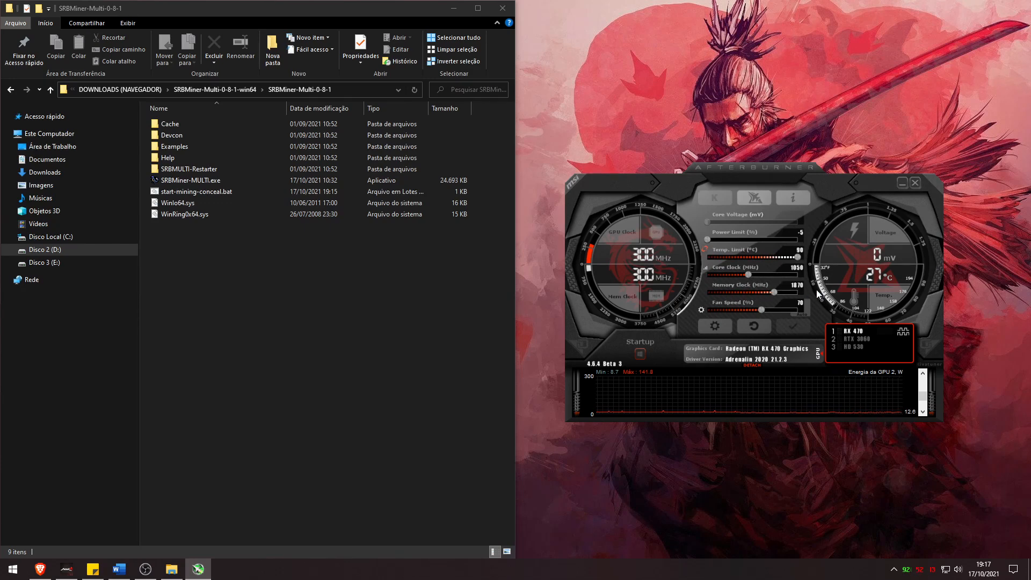
Reset Afterburner's GPU clocks to defaults and apply a fixed 75% fan speed
{"action": "left_click", "coordinate": [756, 328]}
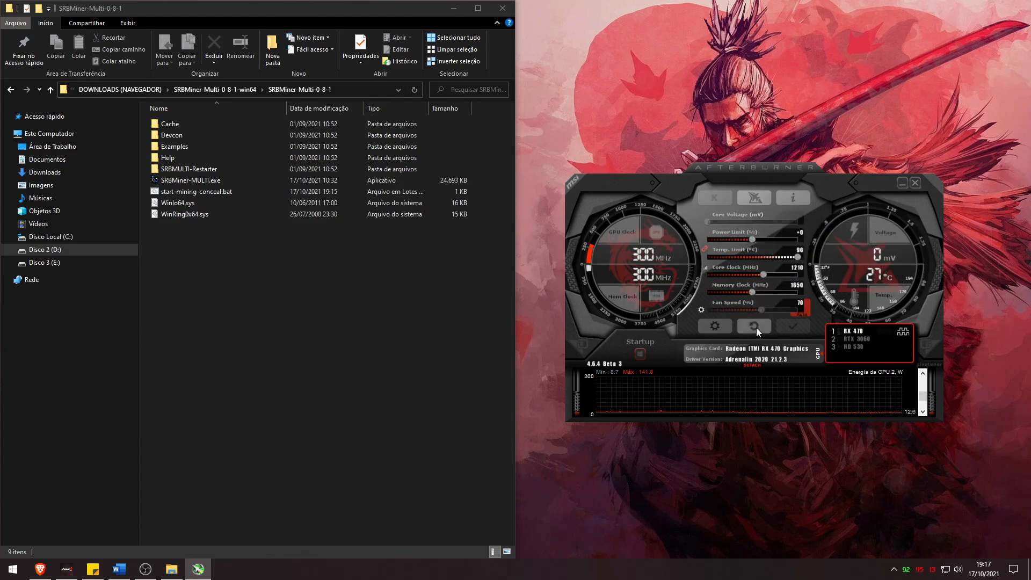
{"action": "left_click", "coordinate": [802, 307]}
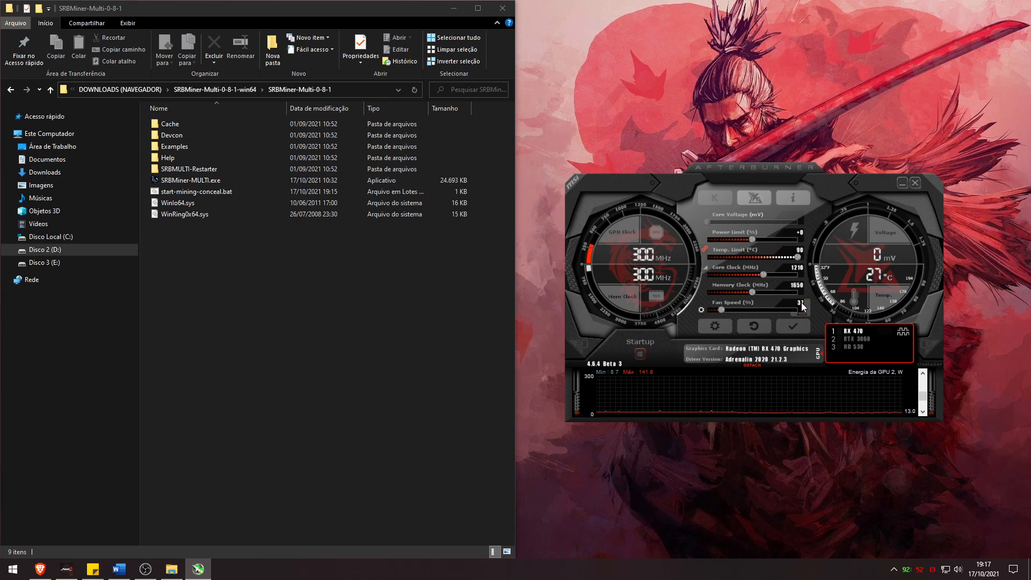
{"action": "type", "text": "75"}
{"action": "key", "text": "Return"}
{"action": "left_click", "coordinate": [798, 330]}
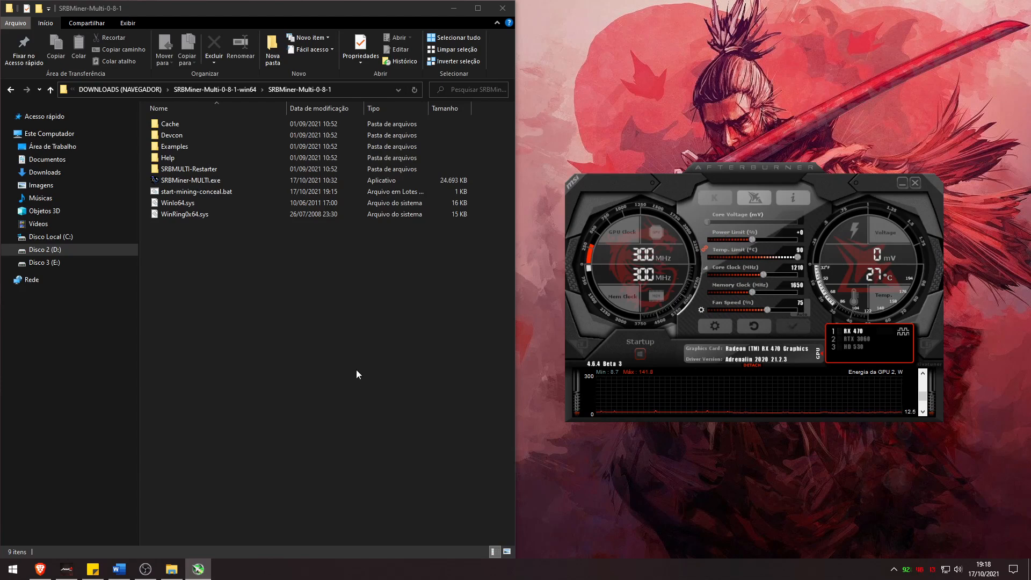
Run start-mining-conceal.bat and snap the SRBMiner console to the left half of the screen
{"action": "double_click", "coordinate": [207, 192]}
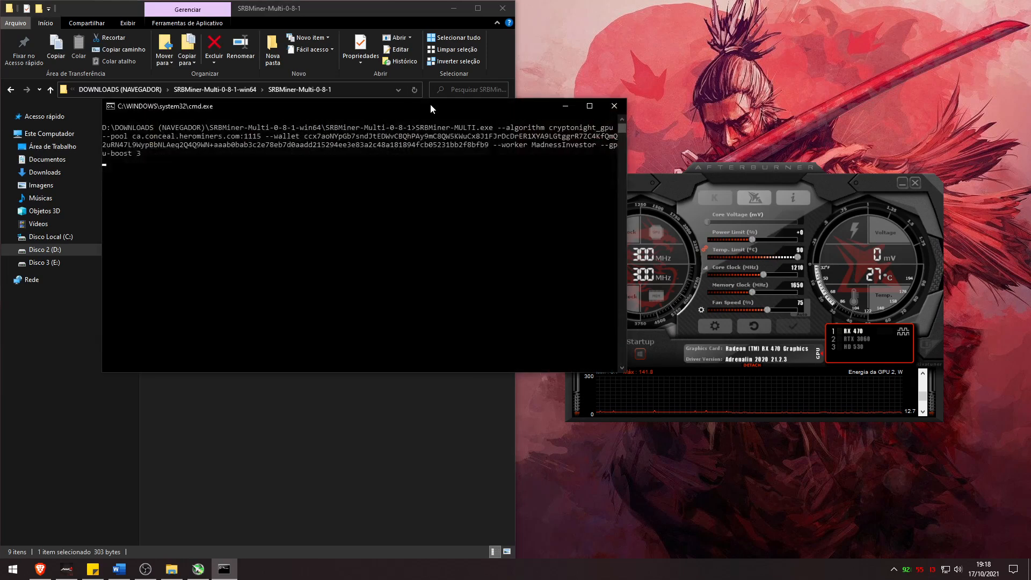
{"action": "left_click_drag", "start_coordinate": [343, 116], "coordinate": [1, 132]}
{"action": "left_click", "coordinate": [329, 160]}
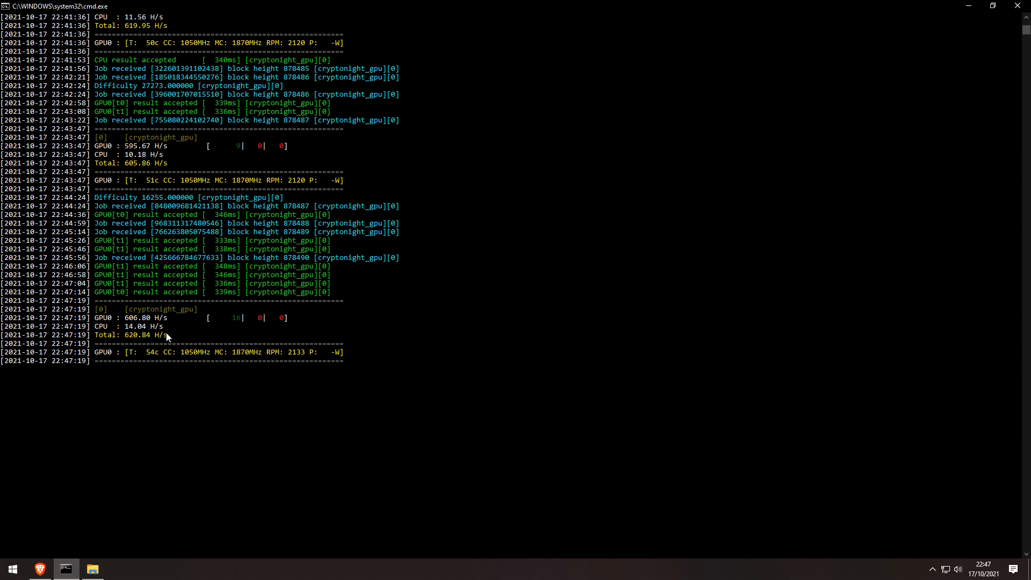
Look up the wallet's HeroMiners stats and check Workers Statistics shows the worker at 547 H/s
{"action": "left_click", "coordinate": [40, 568]}
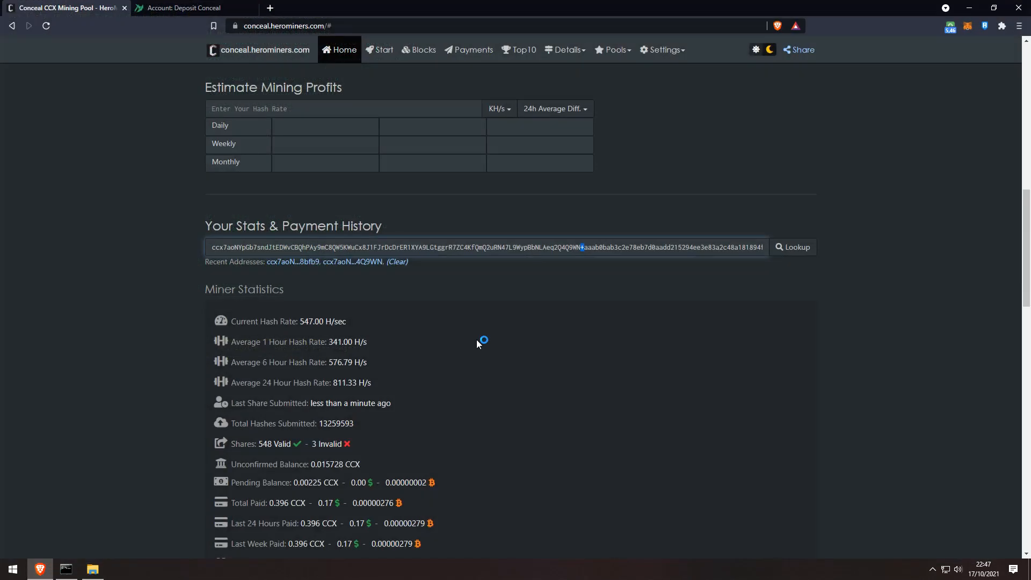
{"action": "scroll", "coordinate": [533, 260], "scroll_direction": "down", "scroll_amount": 3}
{"action": "scroll", "coordinate": [430, 292], "scroll_direction": "up", "scroll_amount": 4}
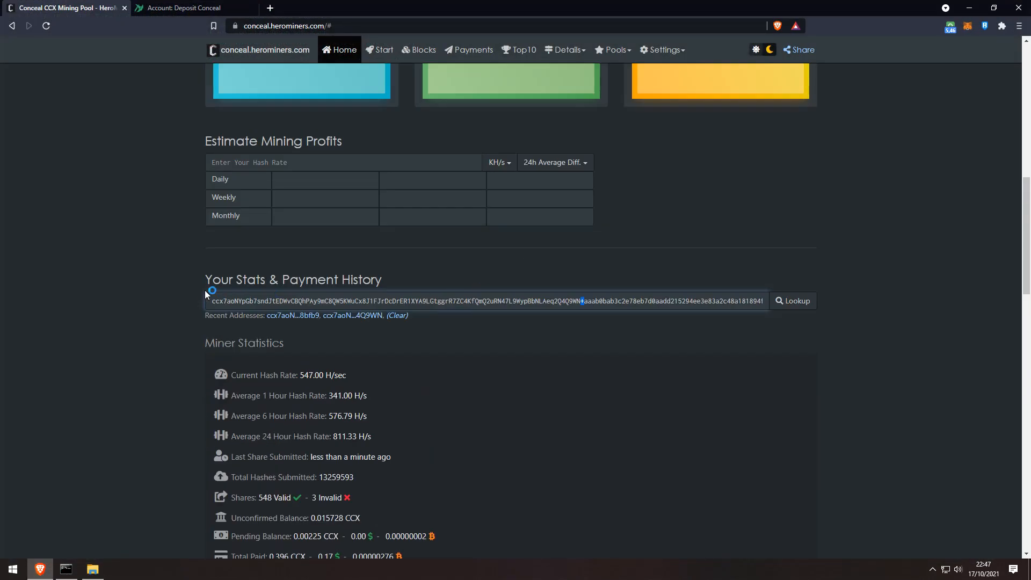
{"action": "key", "text": "shift+Home"}
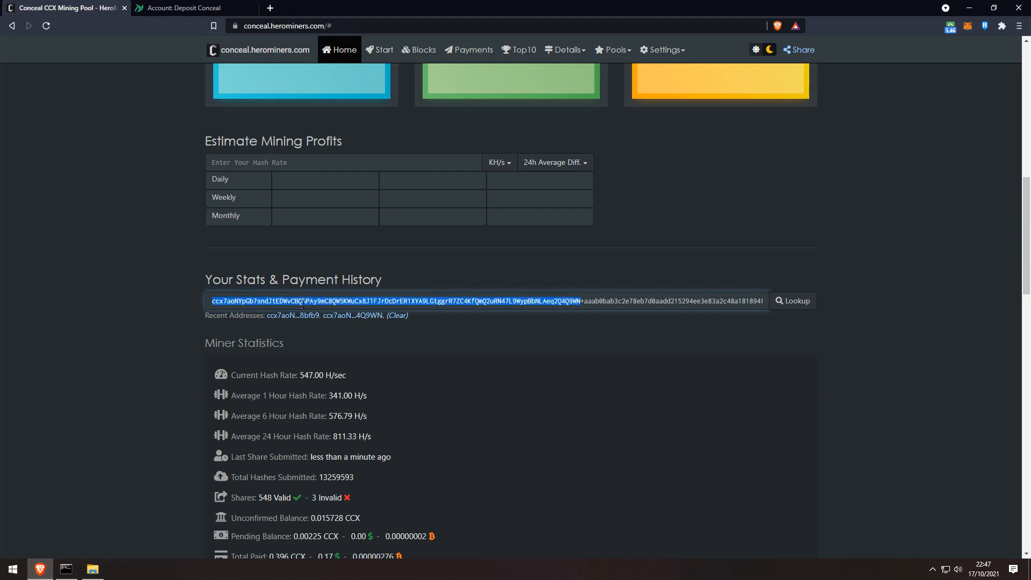
{"action": "double_click", "coordinate": [598, 302]}
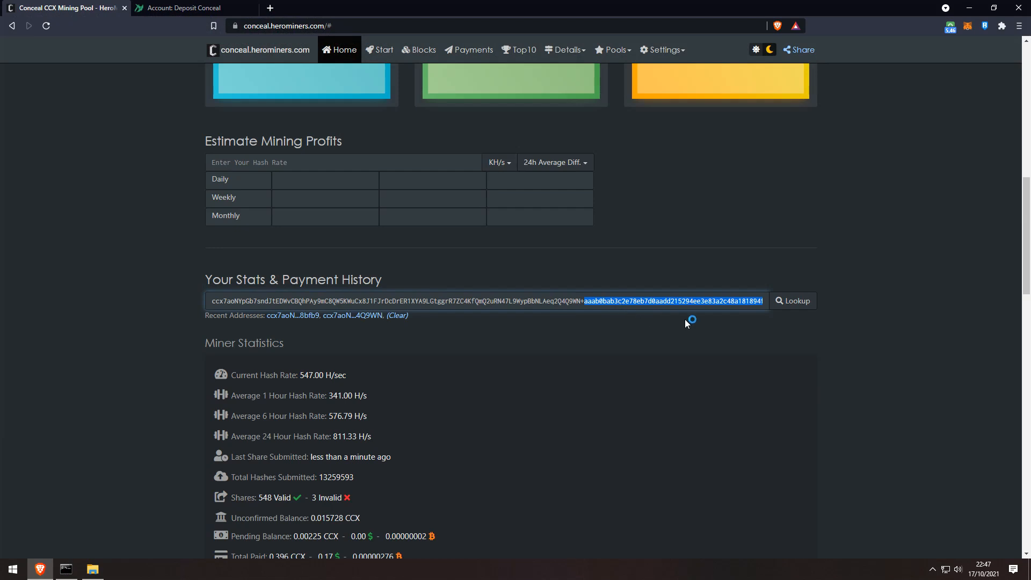
{"action": "left_click", "coordinate": [797, 300]}
{"action": "scroll", "coordinate": [441, 397], "scroll_direction": "down", "scroll_amount": 6}
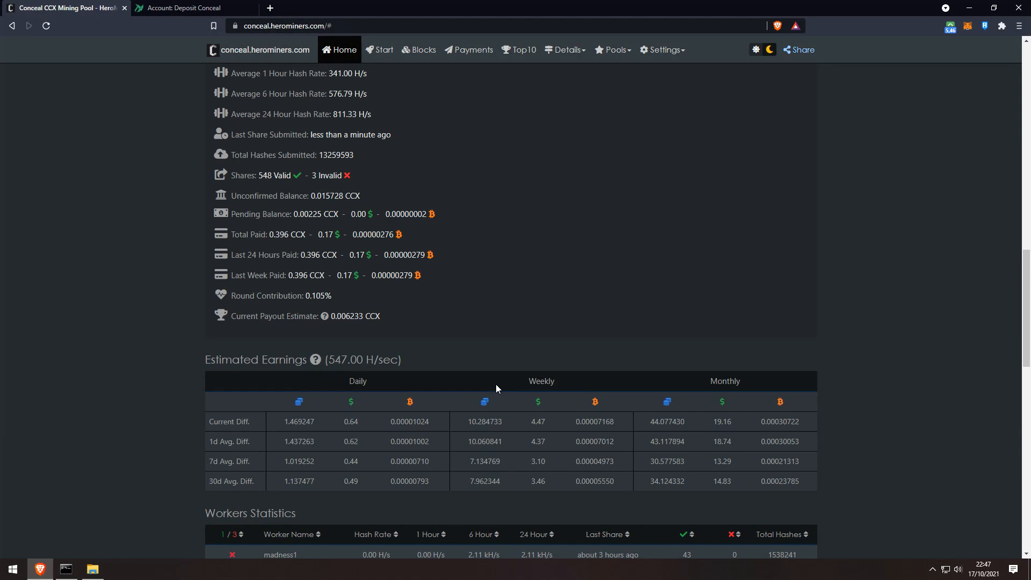
{"action": "scroll", "coordinate": [475, 384], "scroll_direction": "down", "scroll_amount": 4}
{"action": "left_click_drag", "start_coordinate": [321, 361], "coordinate": [281, 361]}
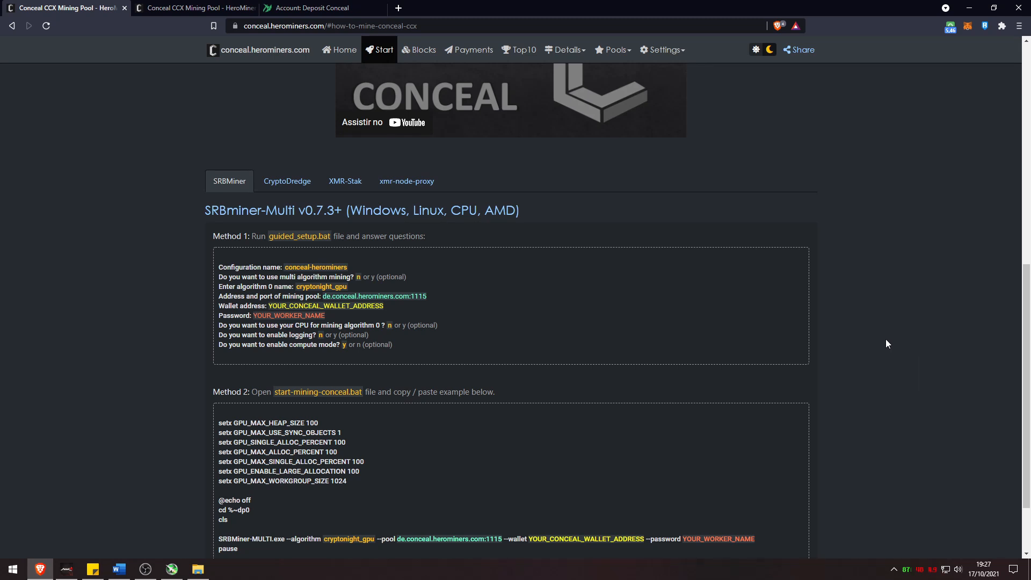
Show the XMR-Stak instructions and follow the link to the XMR-Stak 2.10.8 release page
{"action": "left_click", "coordinate": [344, 182]}
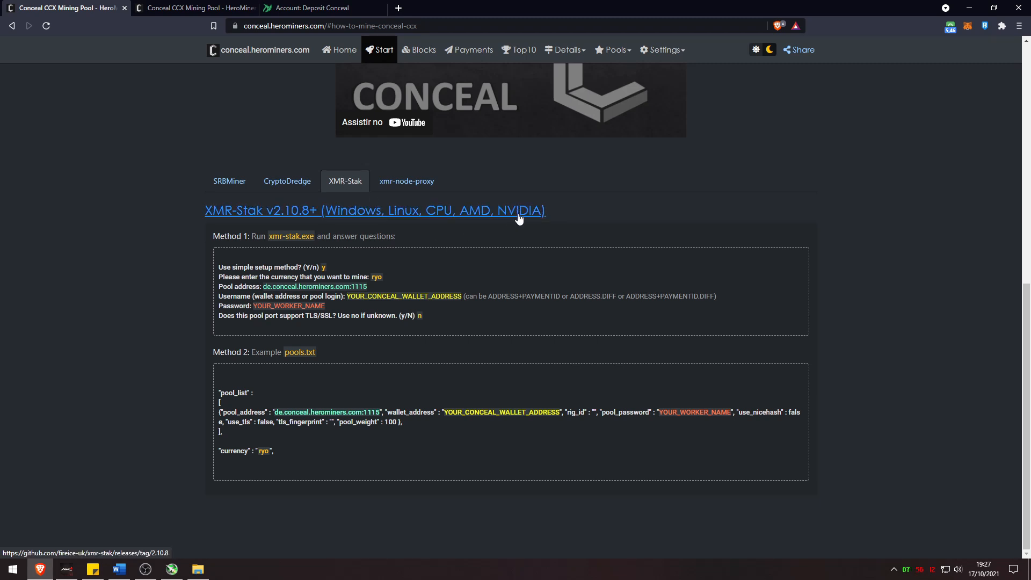
{"action": "left_click", "coordinate": [378, 210]}
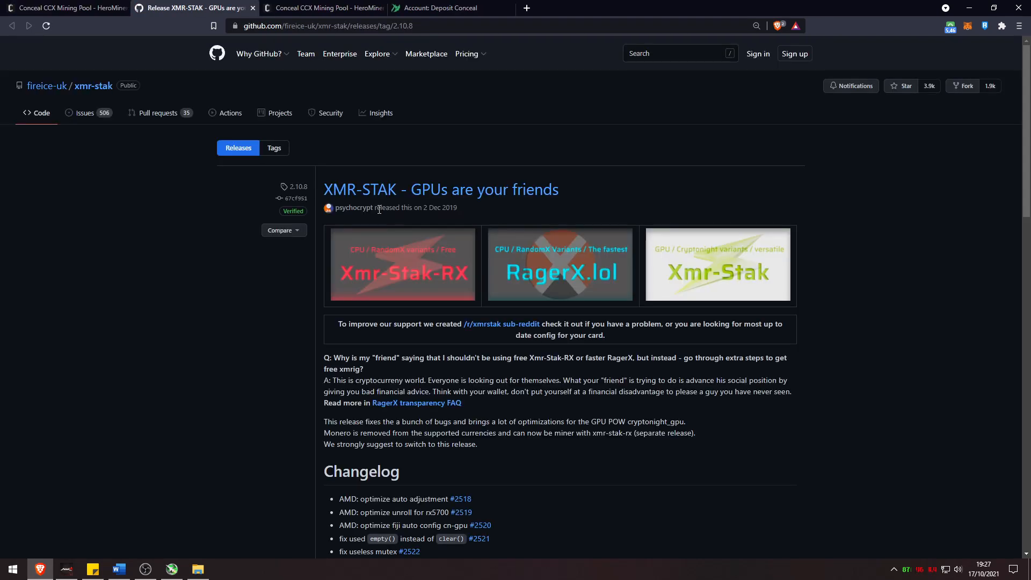
Download xmr-stak-win64-2.10.8.zip from the GitHub 2.10.8 release assets
{"action": "left_click", "coordinate": [99, 87]}
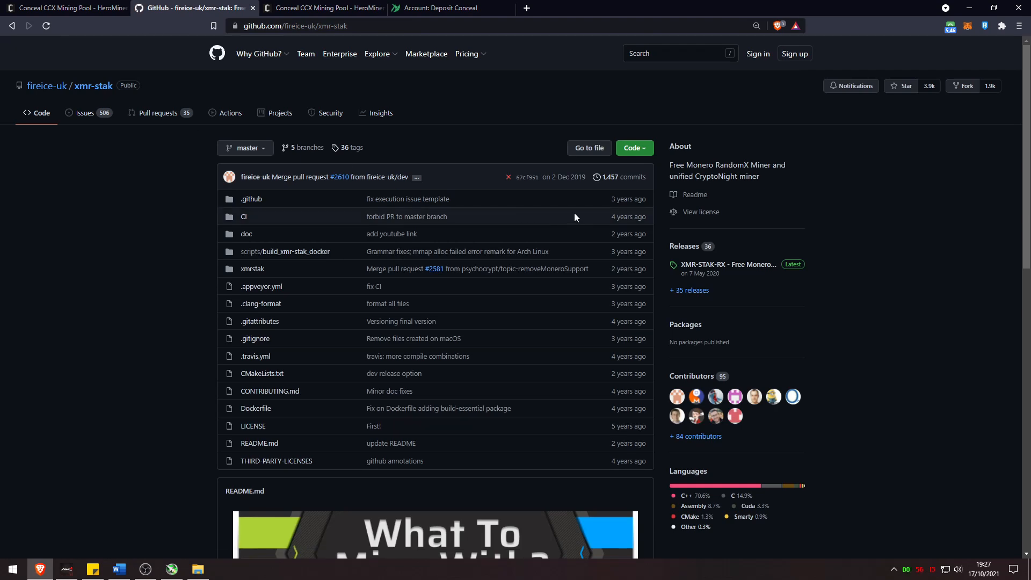
{"action": "scroll", "coordinate": [545, 214], "scroll_direction": "down", "scroll_amount": 2}
{"action": "scroll", "coordinate": [544, 215], "scroll_direction": "down", "scroll_amount": 5}
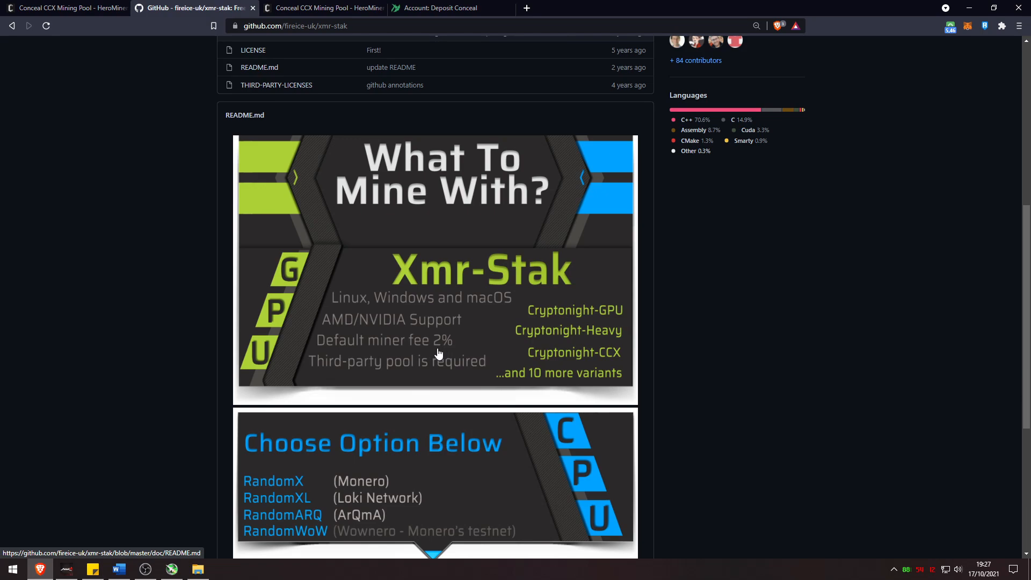
{"action": "left_click", "coordinate": [412, 358]}
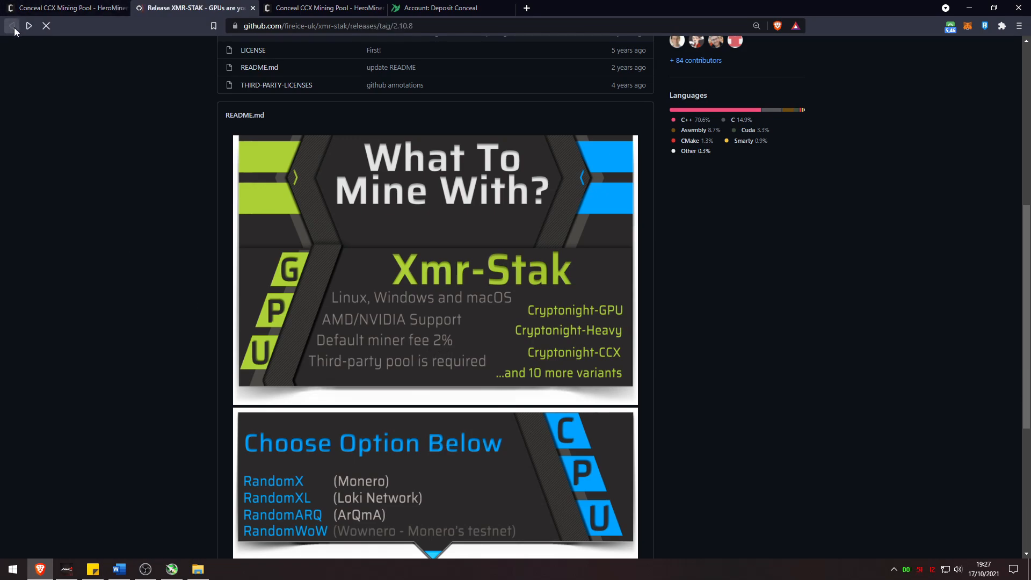
{"action": "scroll", "coordinate": [625, 190], "scroll_direction": "down", "scroll_amount": 14}
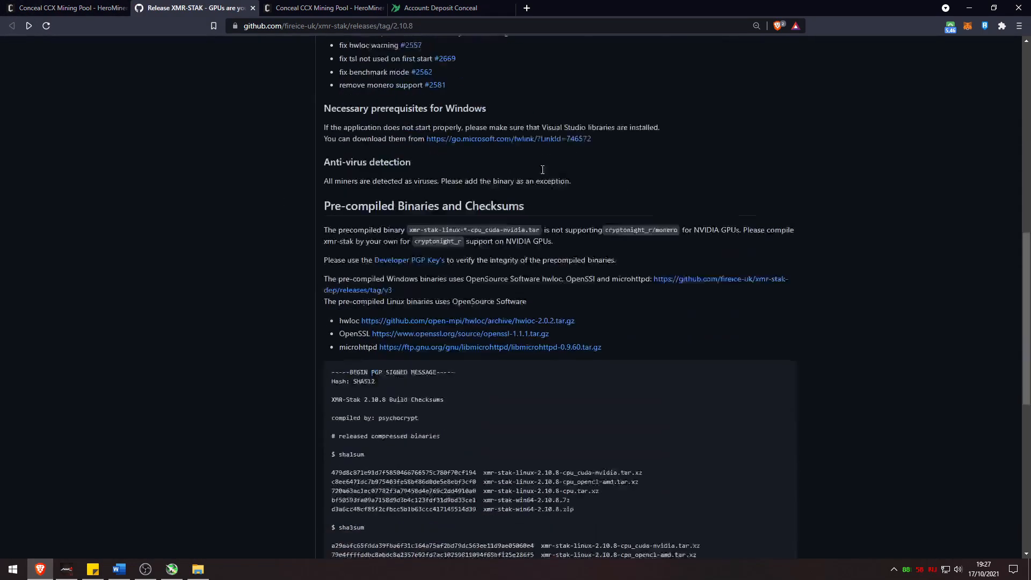
{"action": "scroll", "coordinate": [524, 162], "scroll_direction": "down", "scroll_amount": 5}
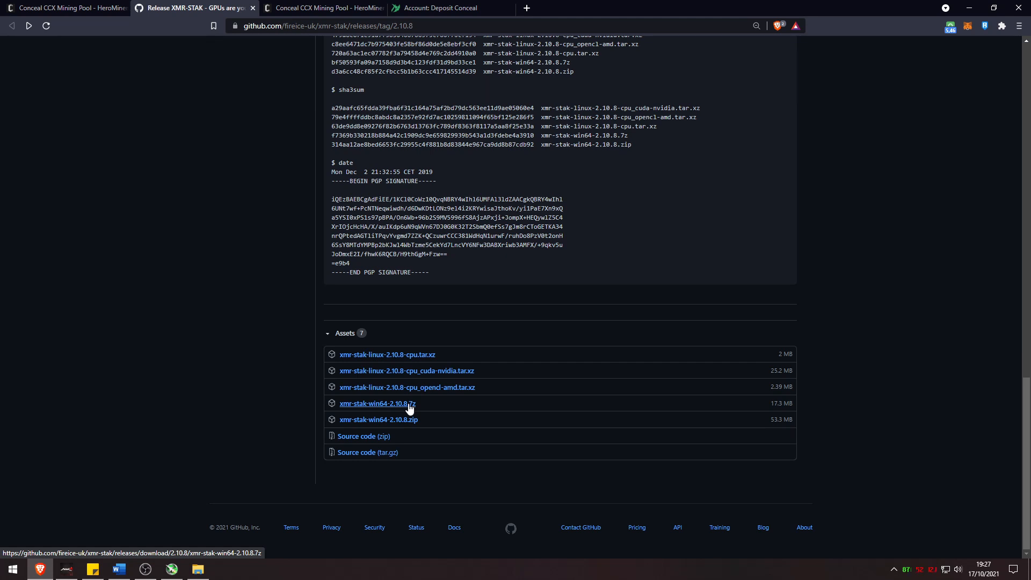
{"action": "left_click", "coordinate": [412, 422]}
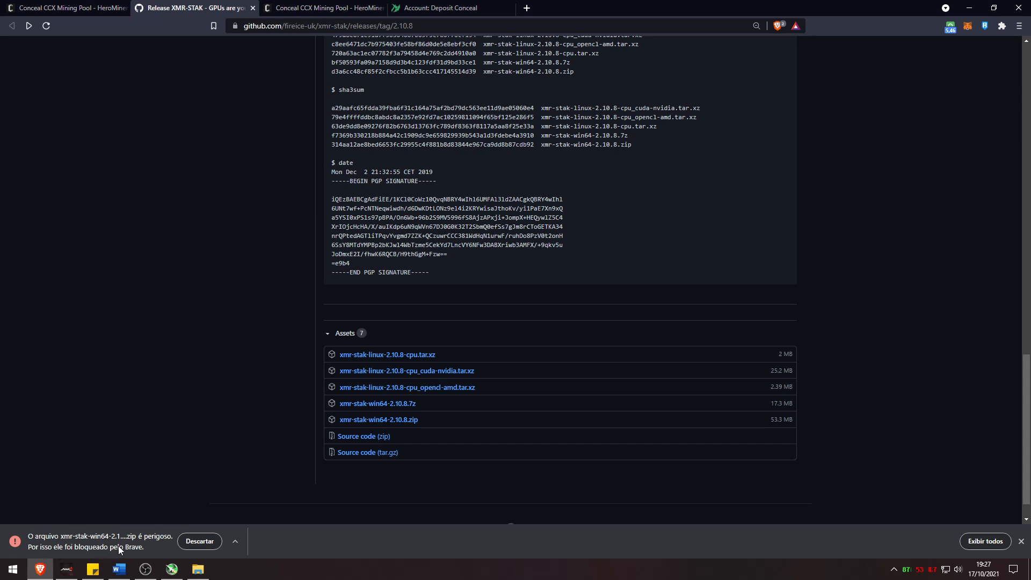
Keep the XMR-Stak zip despite Brave's dangerous-file warning
{"action": "left_click", "coordinate": [985, 542]}
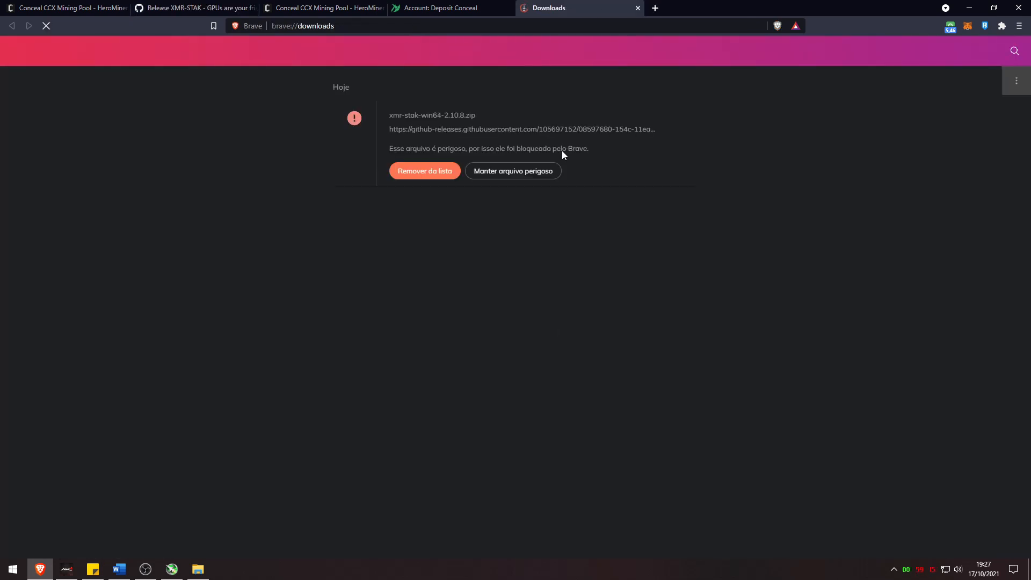
{"action": "left_click", "coordinate": [524, 172]}
{"action": "left_click", "coordinate": [551, 119]}
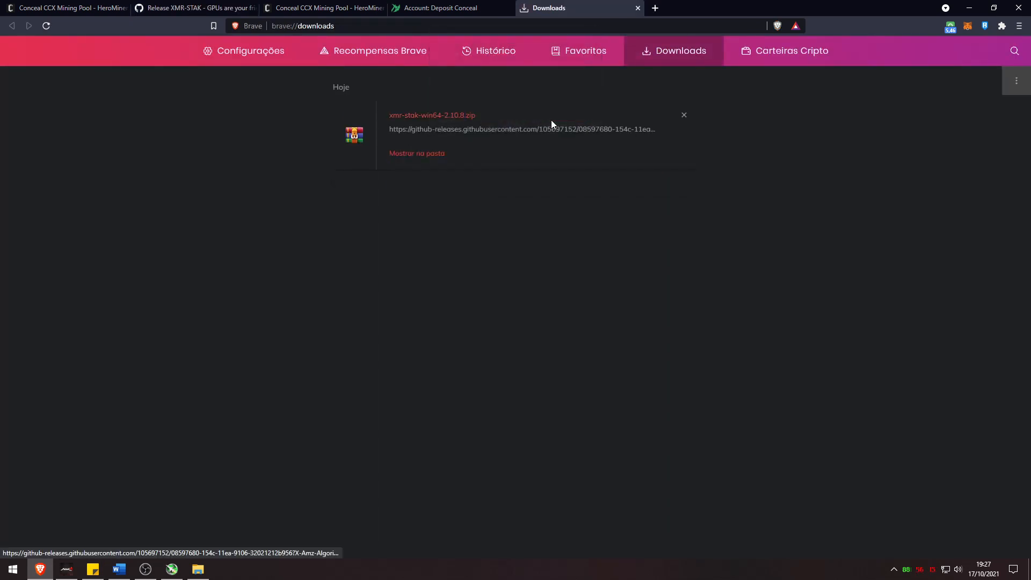
Extract the zip to xmr-stak-win64-2.10.8 and launch xmr-stak.exe from the inner folder
{"action": "left_click", "coordinate": [434, 155]}
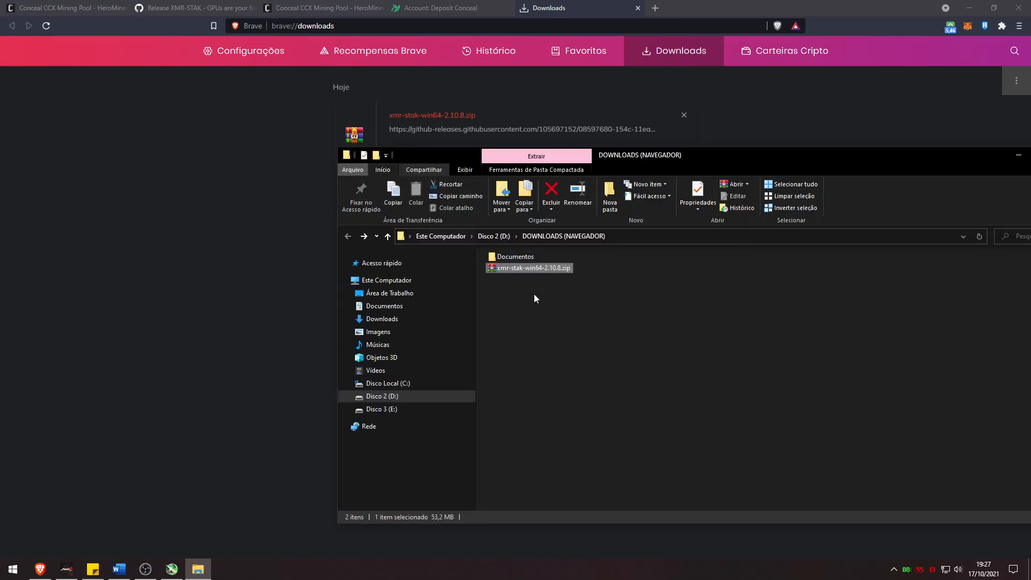
{"action": "right_click", "coordinate": [526, 269]}
{"action": "left_click", "coordinate": [572, 334]}
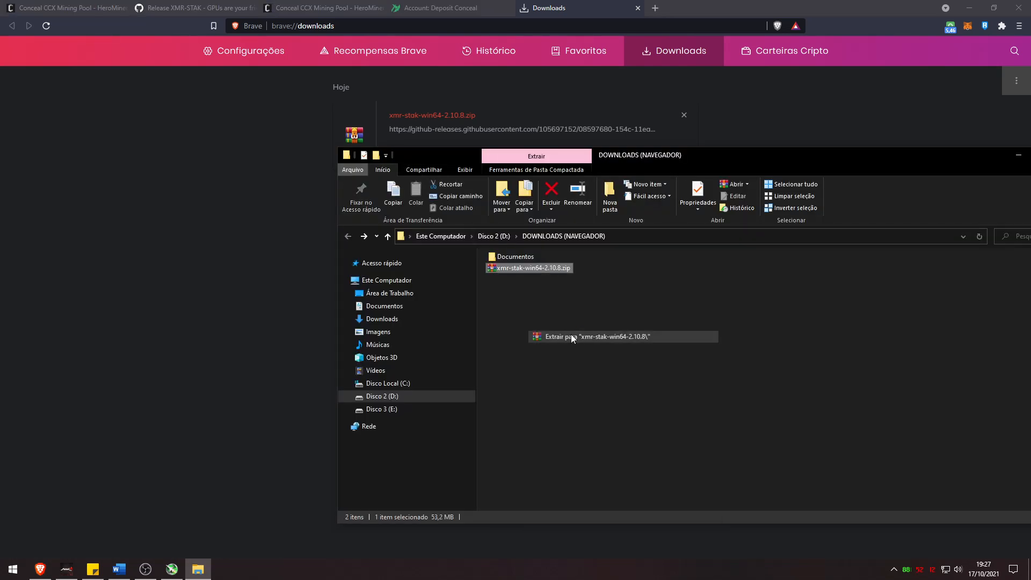
{"action": "double_click", "coordinate": [529, 278]}
{"action": "double_click", "coordinate": [526, 271]}
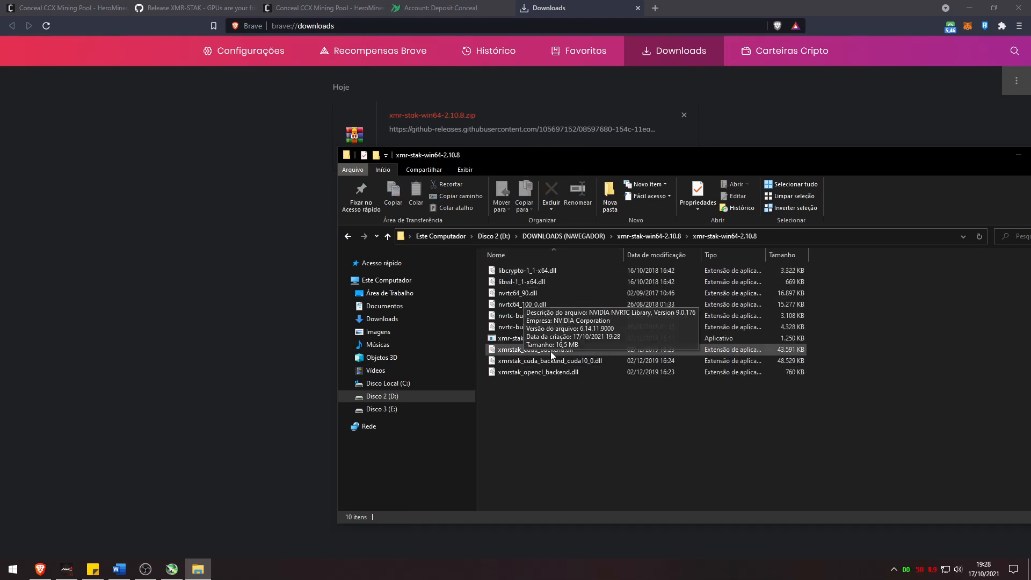
{"action": "left_click", "coordinate": [533, 339]}
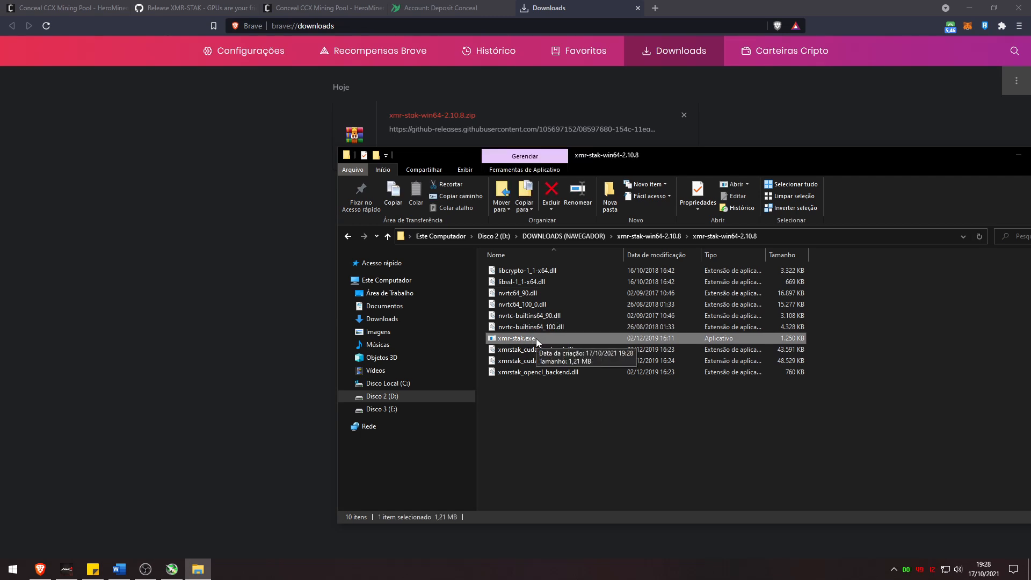
{"action": "double_click", "coordinate": [530, 338]}
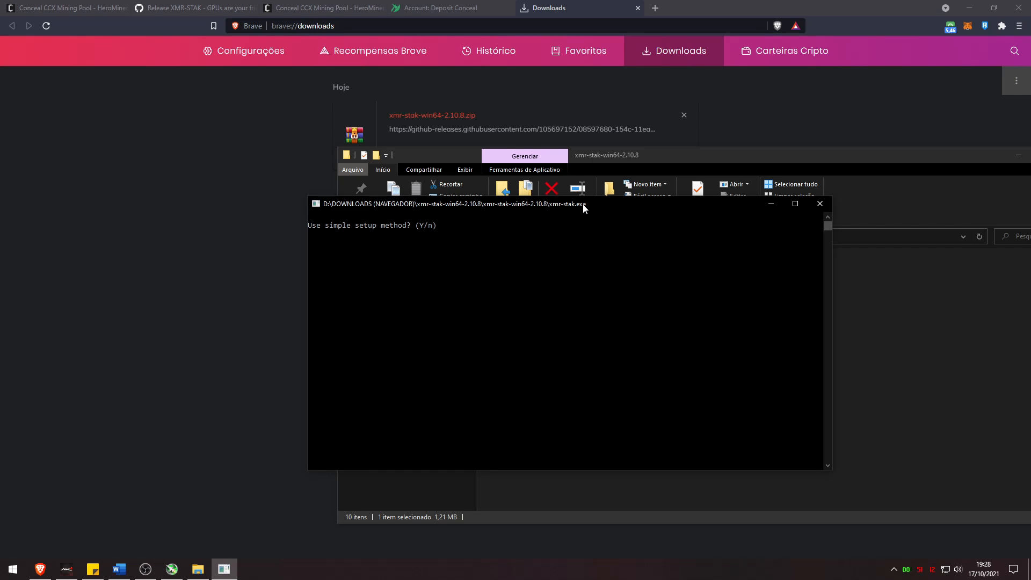
Choose XMR-Stak's simple setup and enter cryptonight_gpu as the currency
{"action": "type", "text": "y"}
{"action": "key", "text": "Return"}
{"action": "scroll", "coordinate": [420, 374], "scroll_direction": "up", "scroll_amount": 3}
{"action": "scroll", "coordinate": [420, 374], "scroll_direction": "down", "scroll_amount": 3}
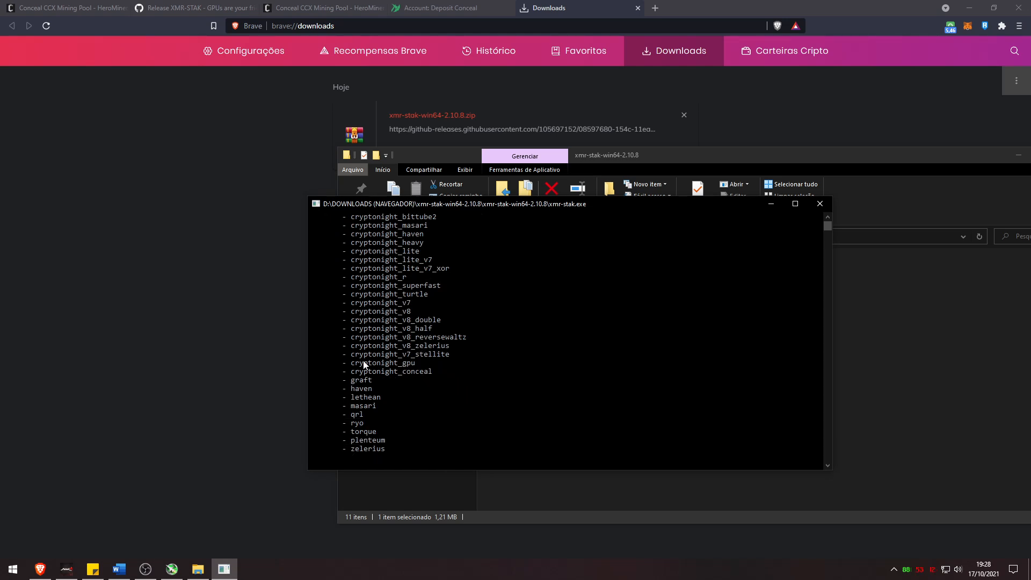
{"action": "type", "text": "cryptonight_gpu"}
{"action": "key", "text": "Return"}
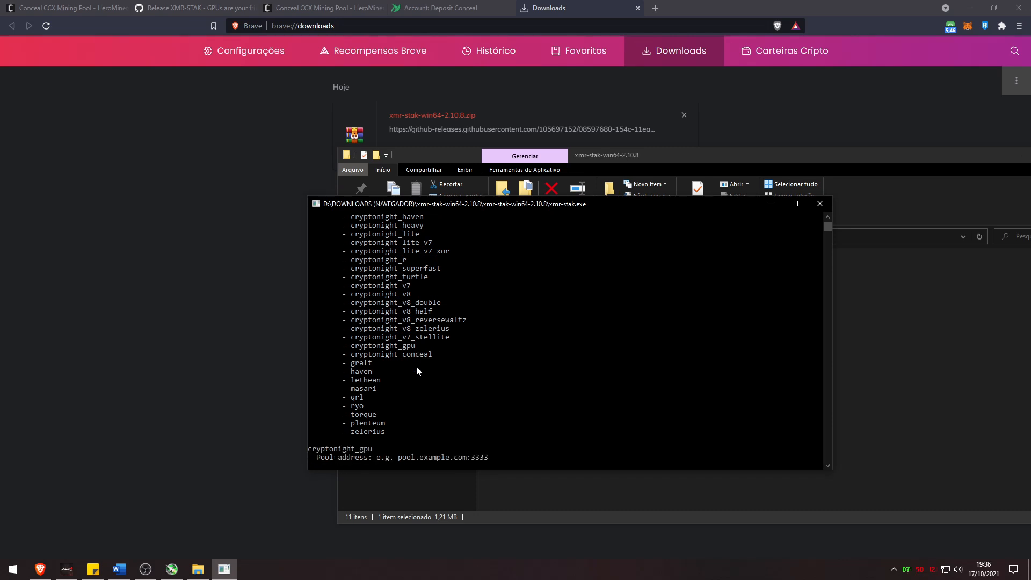
Enter ca.conceal.herominers.com:1115 as the pool address, copied from HeroMiners
{"action": "left_click", "coordinate": [53, 8]}
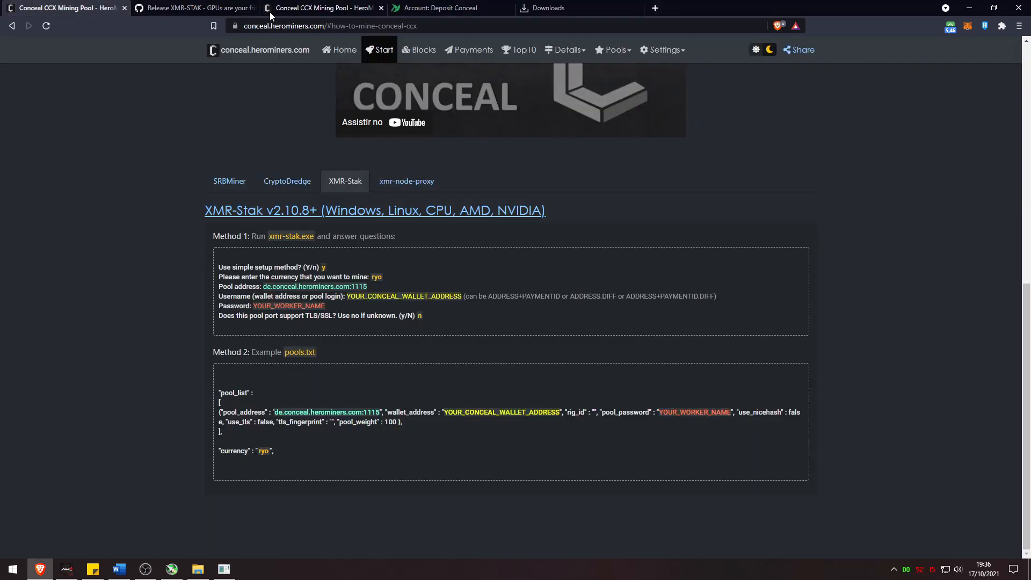
{"action": "scroll", "coordinate": [360, 201], "scroll_direction": "up", "scroll_amount": 5}
{"action": "scroll", "coordinate": [359, 205], "scroll_direction": "up", "scroll_amount": 3}
{"action": "left_click_drag", "start_coordinate": [329, 201], "coordinate": [432, 202]}
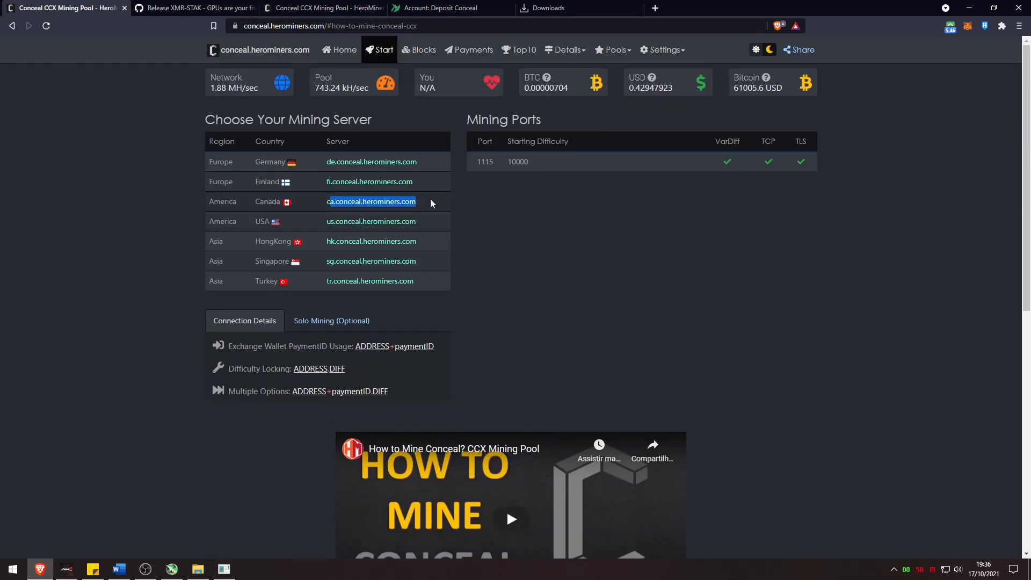
{"action": "left_click_drag", "start_coordinate": [341, 201], "coordinate": [326, 202]}
{"action": "left_click", "coordinate": [224, 569]}
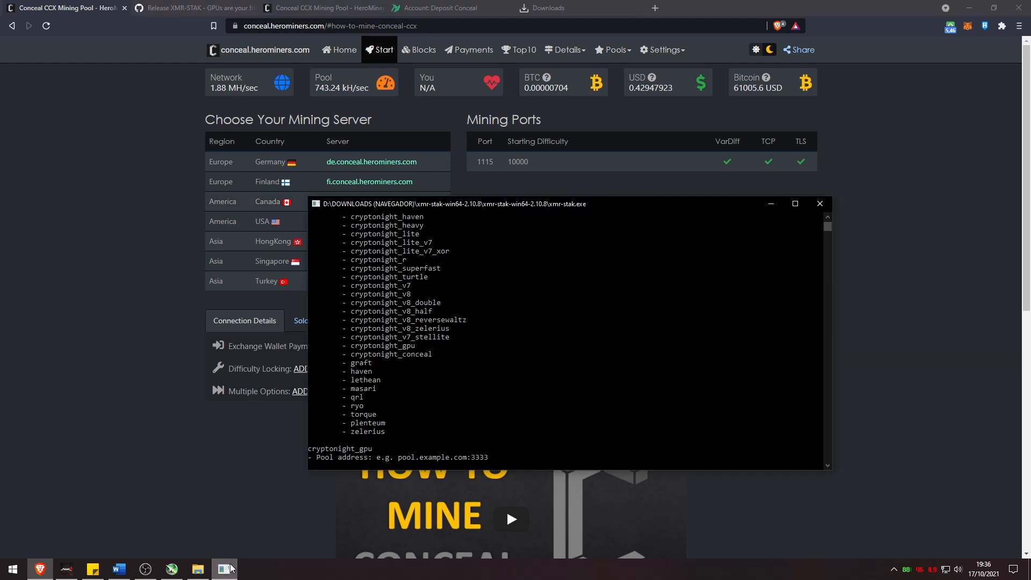
{"action": "right_click", "coordinate": [444, 436]}
{"action": "type", "text": ":"}
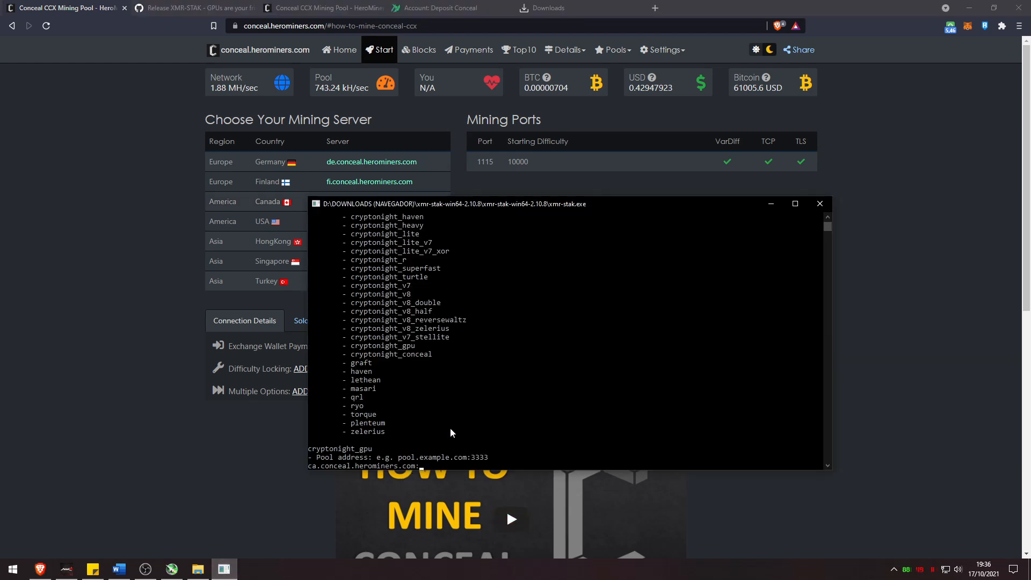
{"action": "type", "text": "1115"}
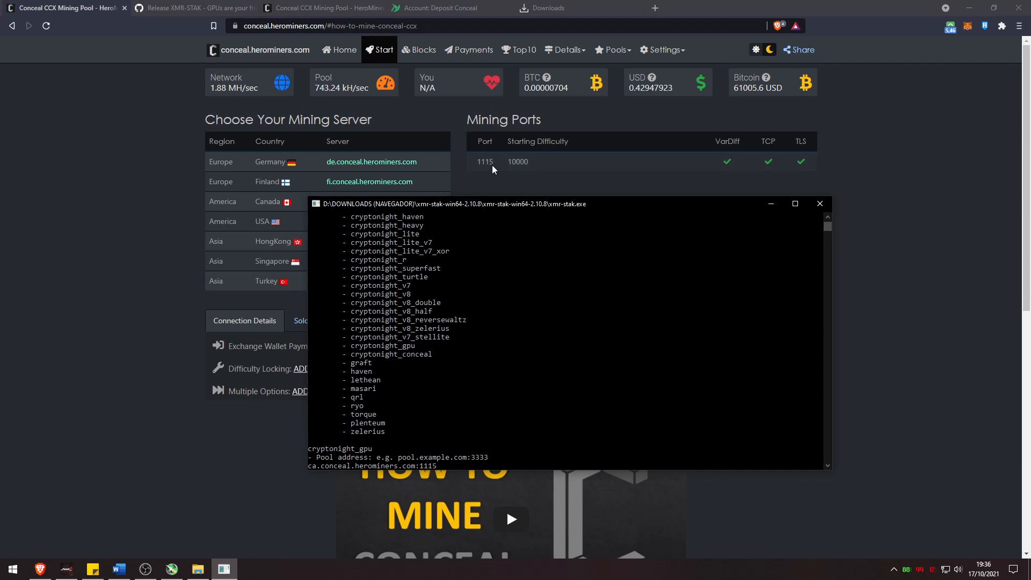
{"action": "key", "text": "Return"}
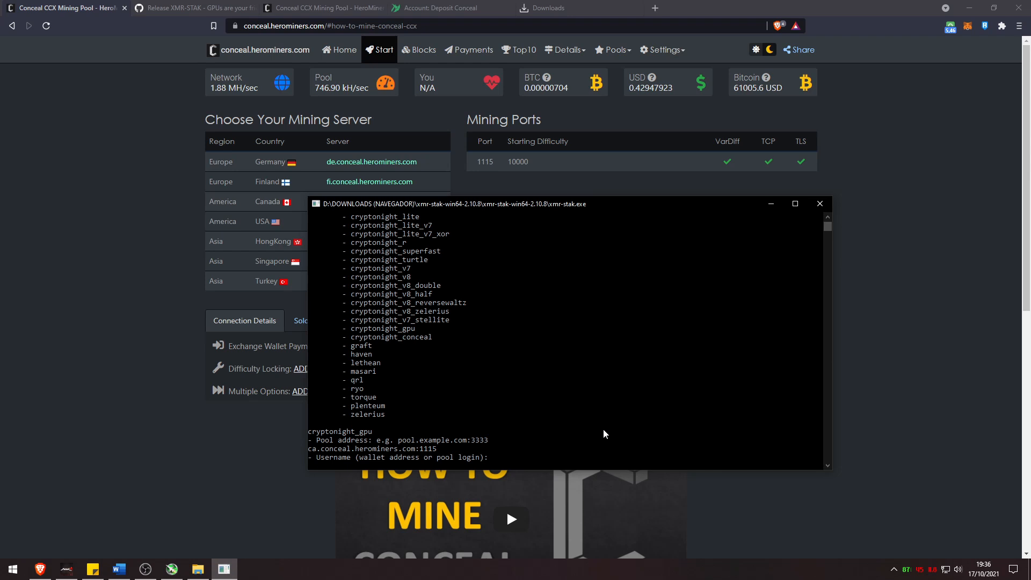
{"action": "left_click", "coordinate": [438, 8]}
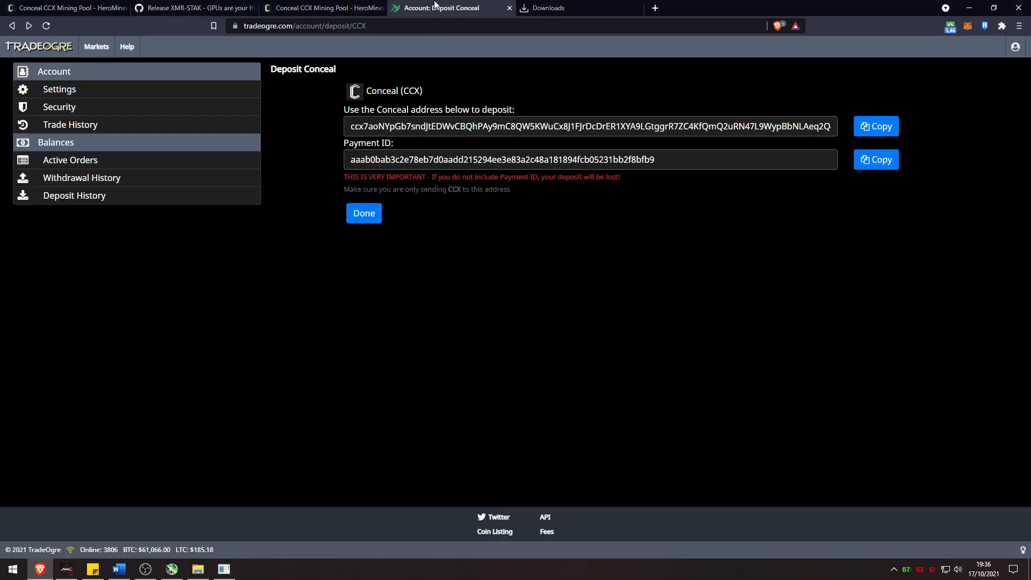
Enter the TradeOgre deposit address plus payment ID as the pool username
{"action": "left_click", "coordinate": [443, 131]}
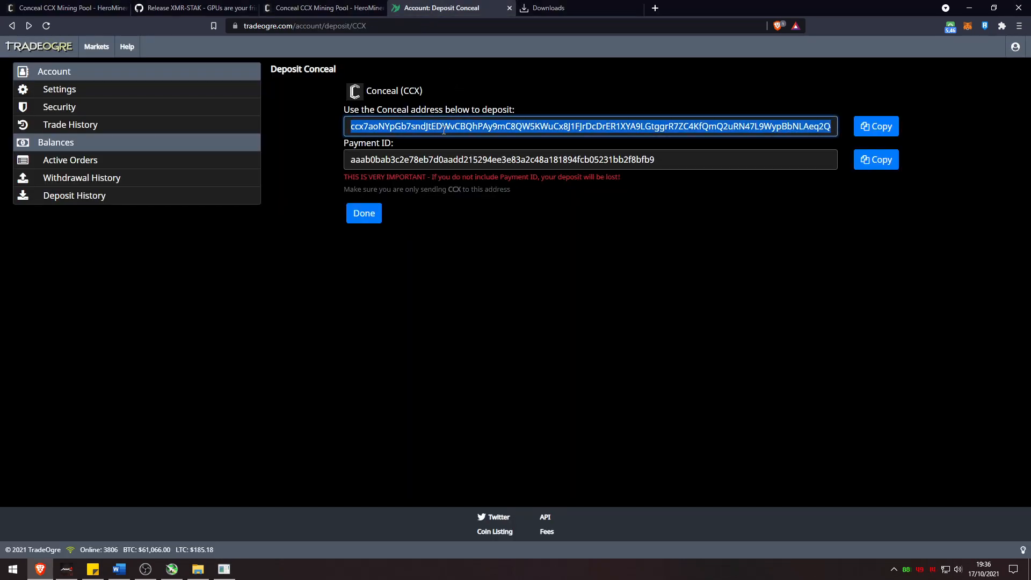
{"action": "left_click", "coordinate": [224, 569]}
{"action": "right_click", "coordinate": [404, 414]}
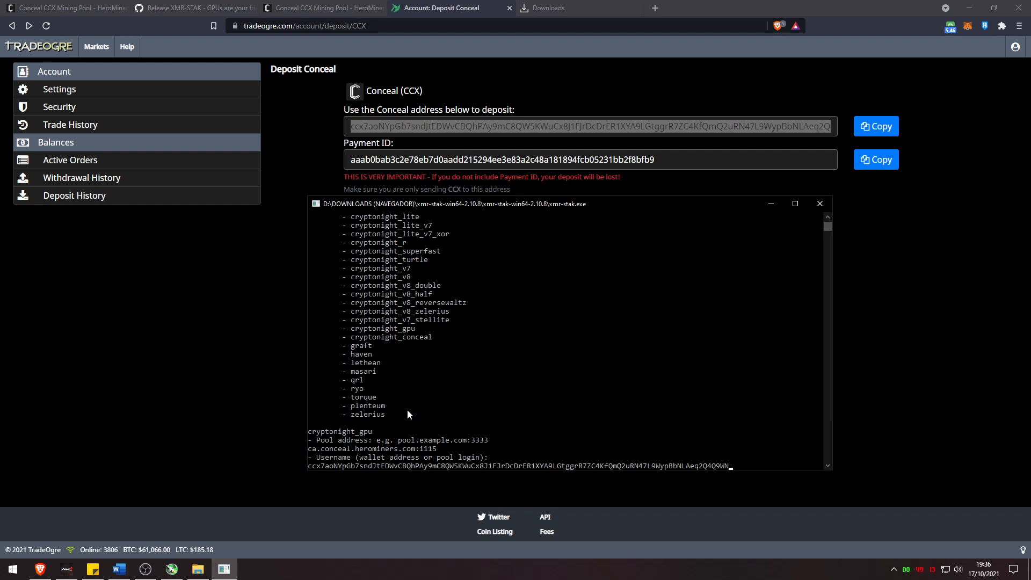
{"action": "left_click", "coordinate": [394, 160]}
{"action": "key", "text": "ctrl+c"}
{"action": "left_click", "coordinate": [221, 571]}
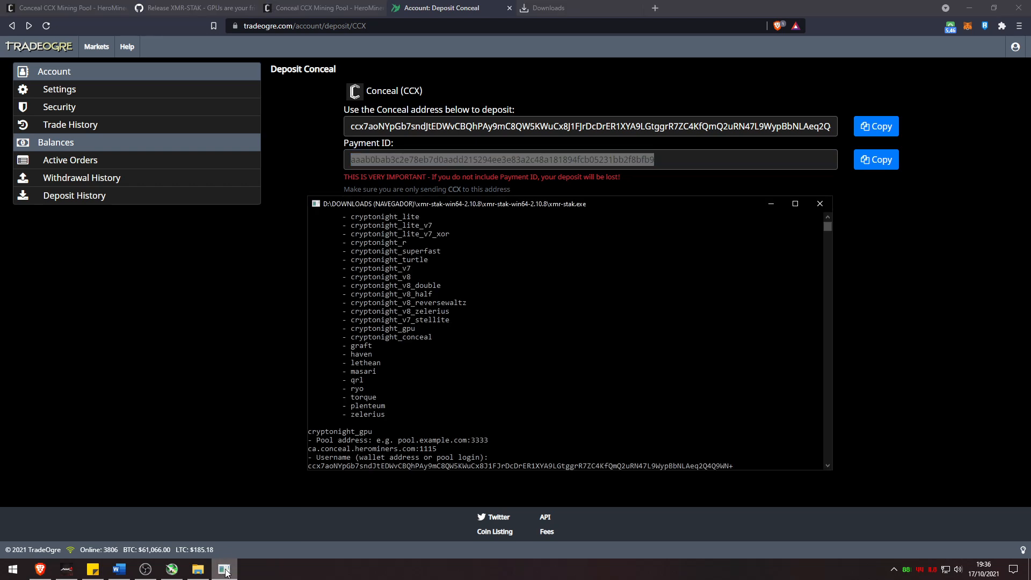
{"action": "type", "text": "+"}
{"action": "key", "text": "ctrl+v"}
{"action": "key", "text": "Return"}
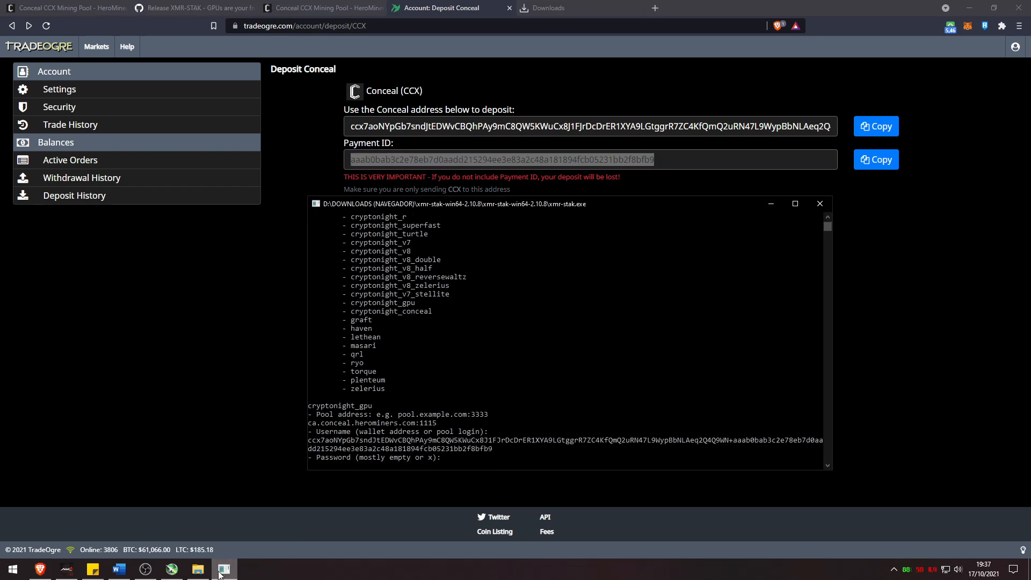
Give x as the pool password and answer n to TLS so mining starts
{"action": "type", "text": "x"}
{"action": "key", "text": "Return"}
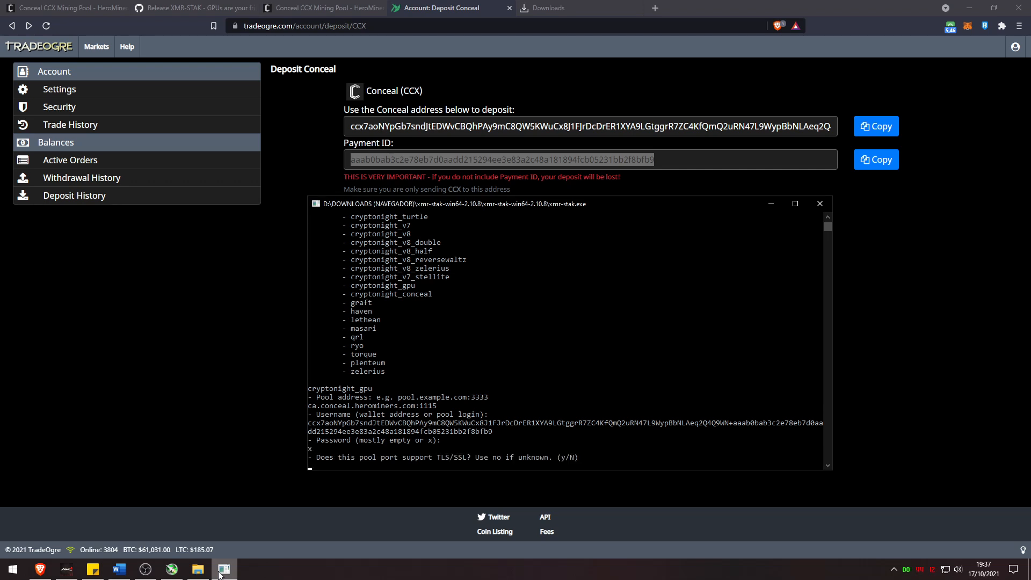
{"action": "left_click", "coordinate": [101, 11]}
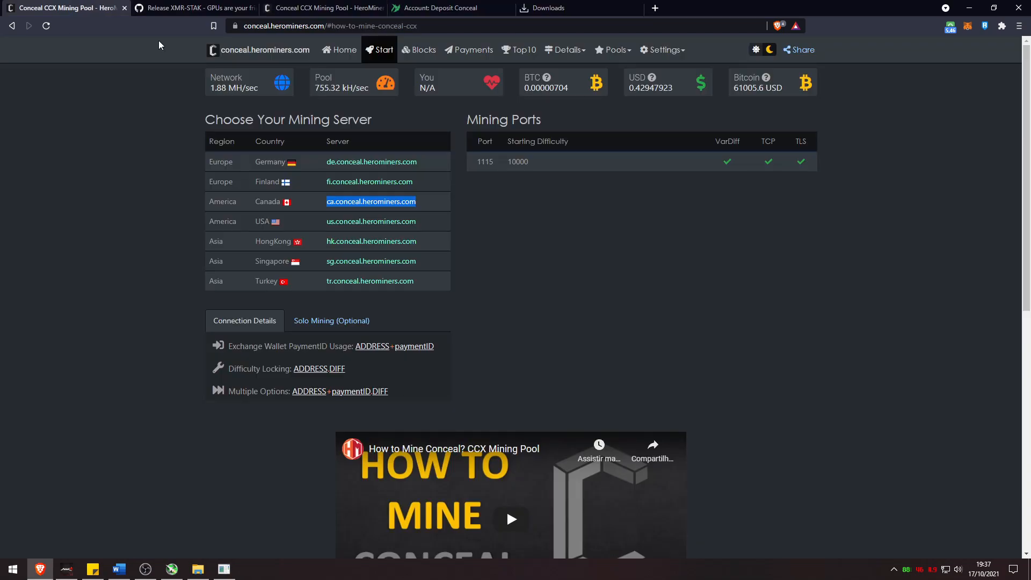
{"action": "left_click", "coordinate": [790, 167]}
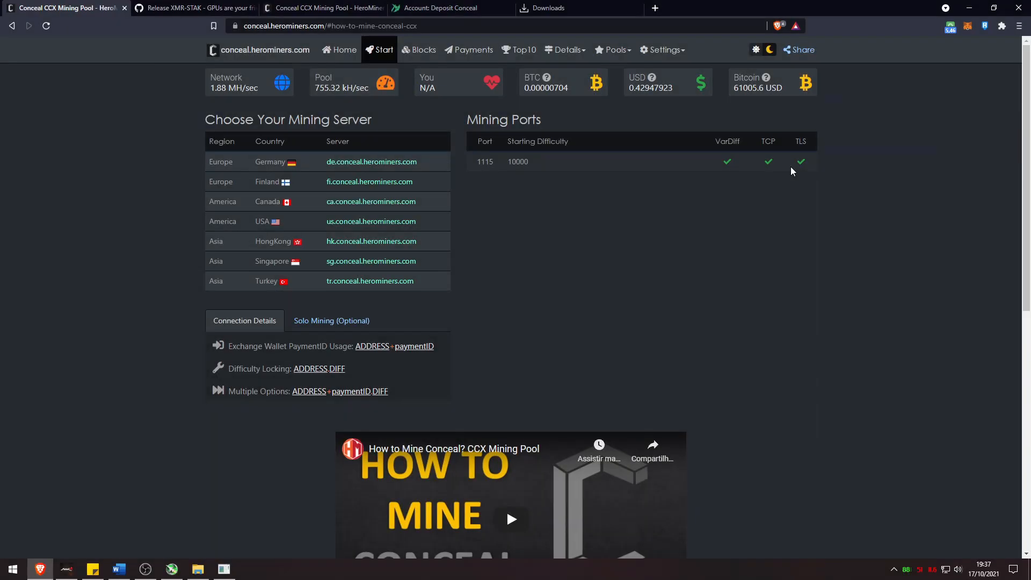
{"action": "left_click", "coordinate": [225, 571]}
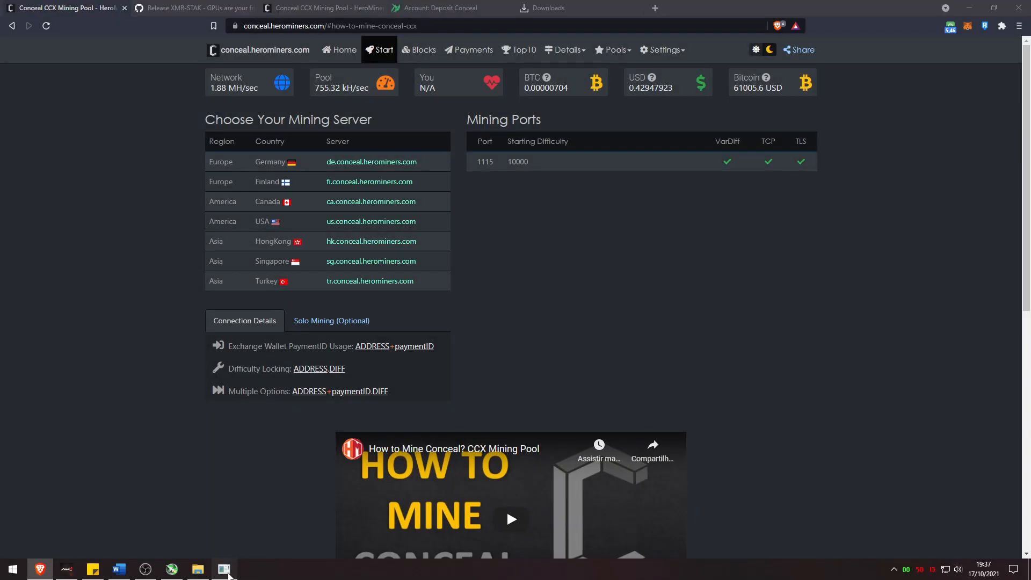
{"action": "type", "text": "n"}
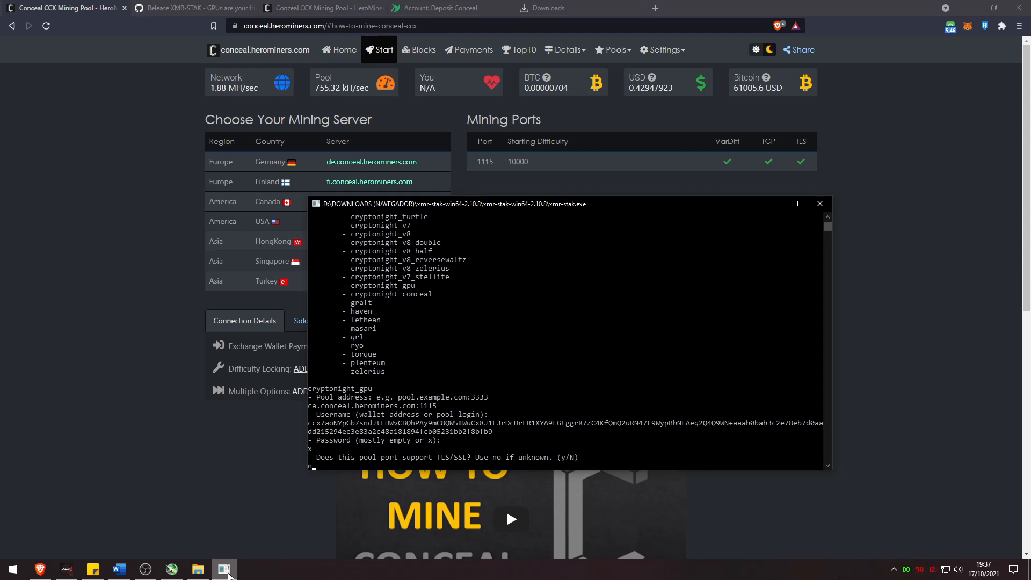
{"action": "key", "text": "Return"}
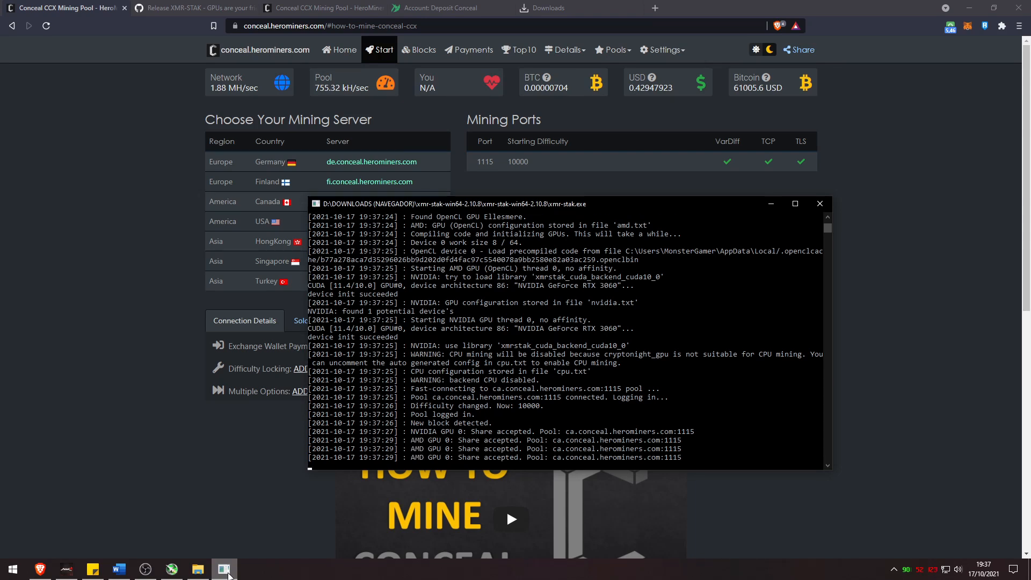
Close the running xmr-stak console, leaving the xmr-stak-win64-2.10.8 folder and MSI Afterburner on screen
{"action": "left_click", "coordinate": [198, 569]}
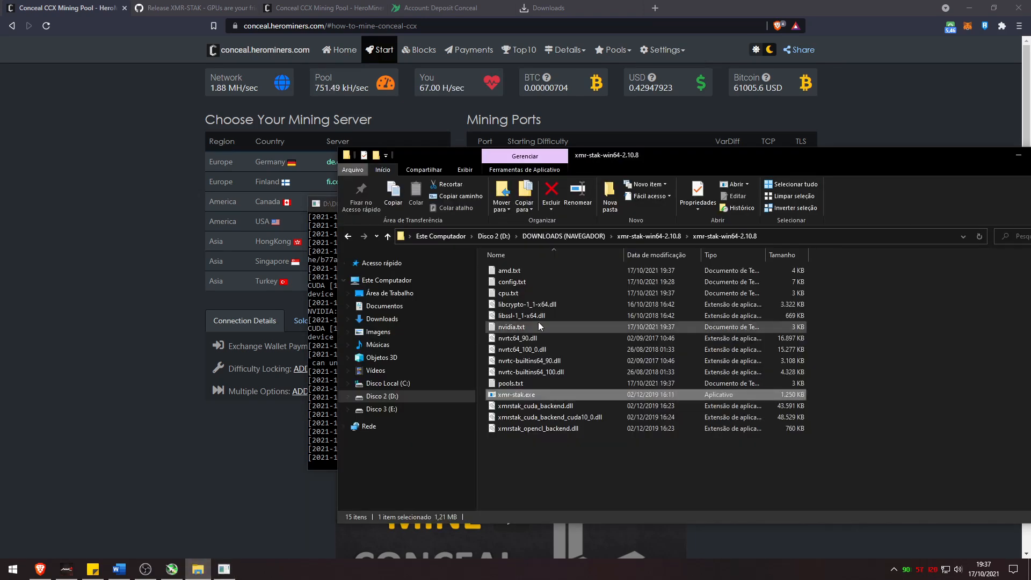
{"action": "left_click", "coordinate": [509, 270]}
{"action": "left_click", "coordinate": [508, 293], "text": "shift"}
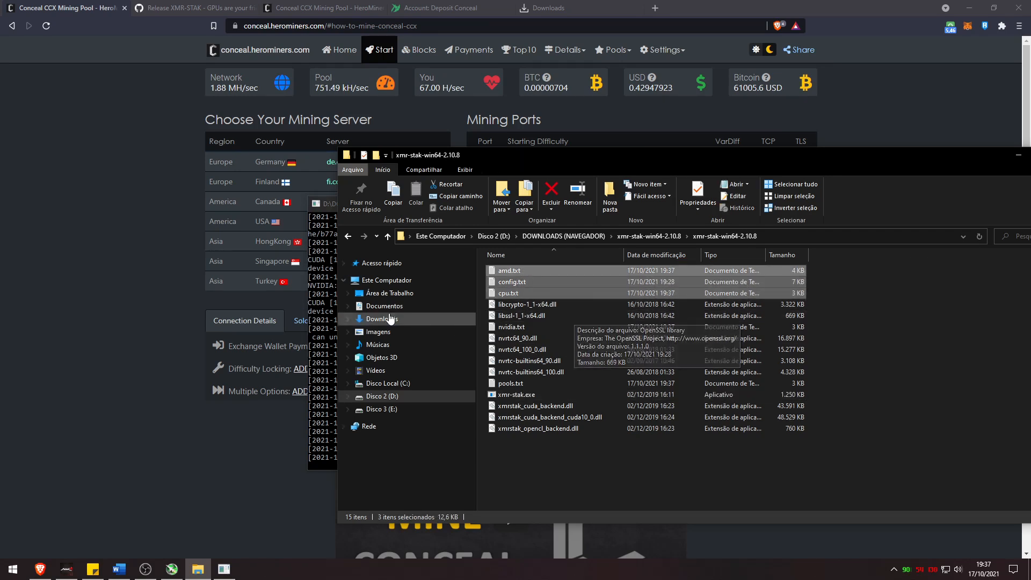
{"action": "left_click", "coordinate": [324, 308]}
{"action": "left_click", "coordinate": [670, 242]}
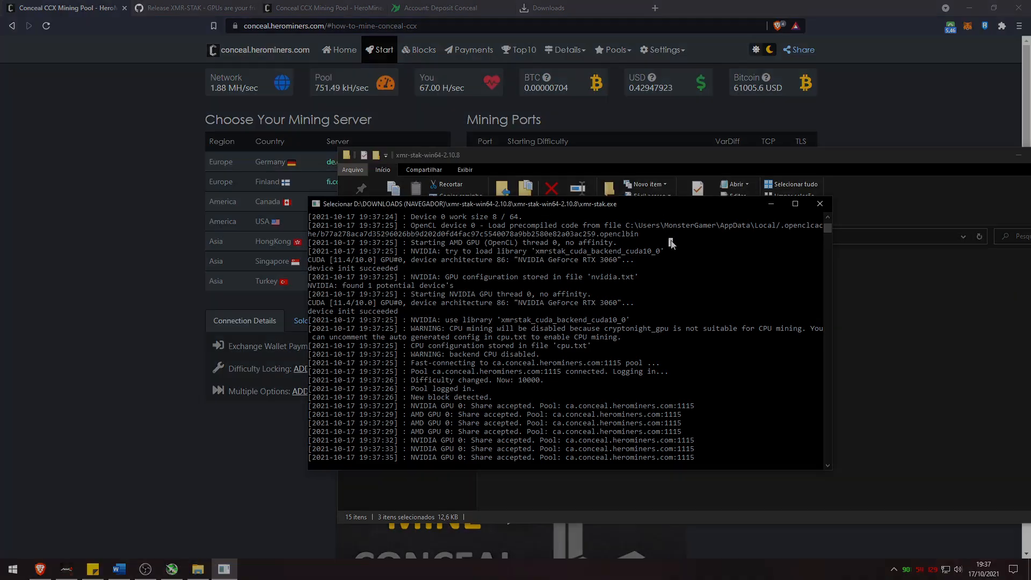
{"action": "left_click", "coordinate": [819, 203]}
{"action": "left_click", "coordinate": [973, 8]}
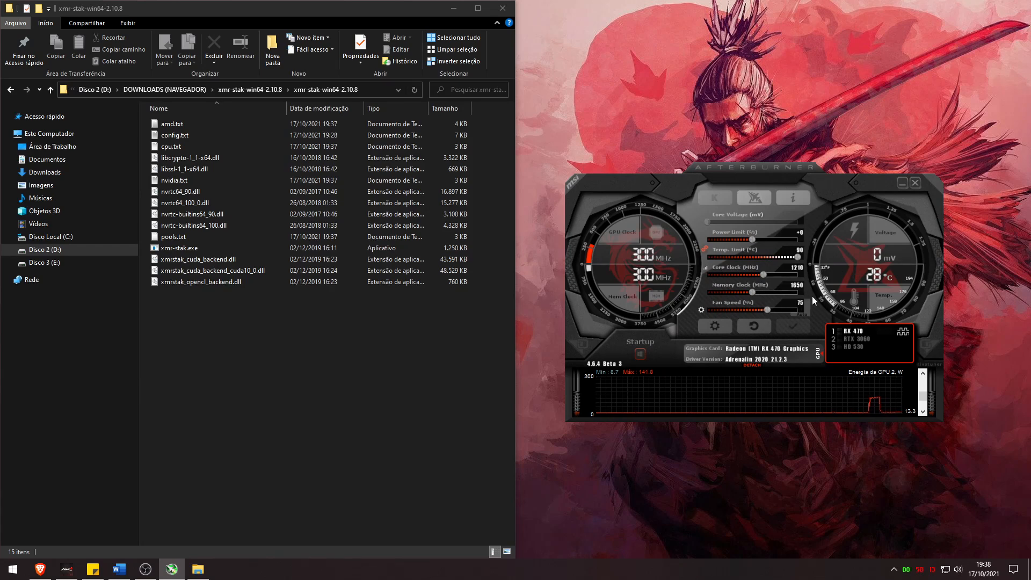
Give the RTX 3060 +0 memory, +100 core and power limit 80, then relaunch xmr-stak.exe
{"action": "left_click", "coordinate": [859, 337]}
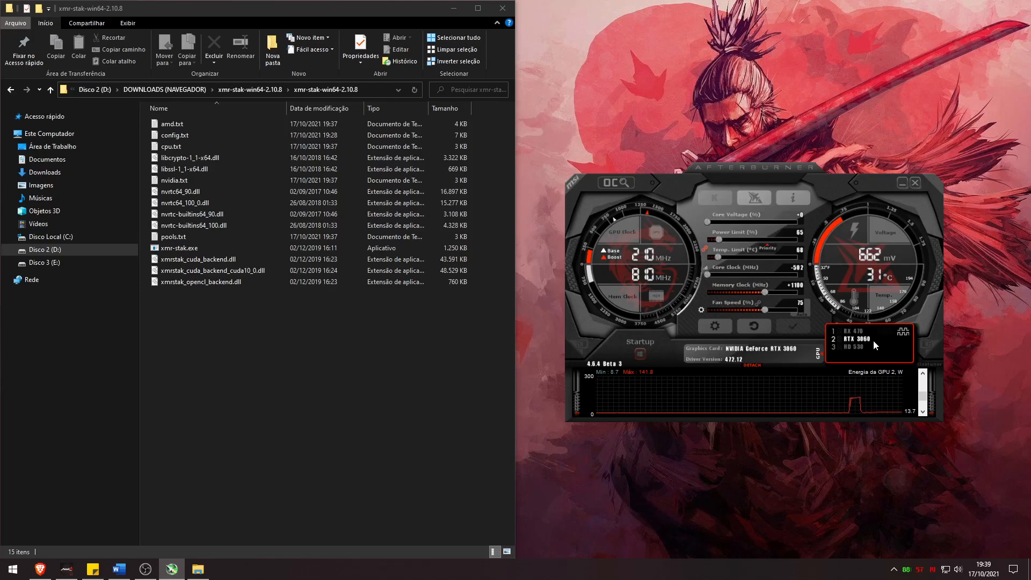
{"action": "left_click", "coordinate": [799, 285]}
{"action": "type", "text": "0"}
{"action": "key", "text": "Return"}
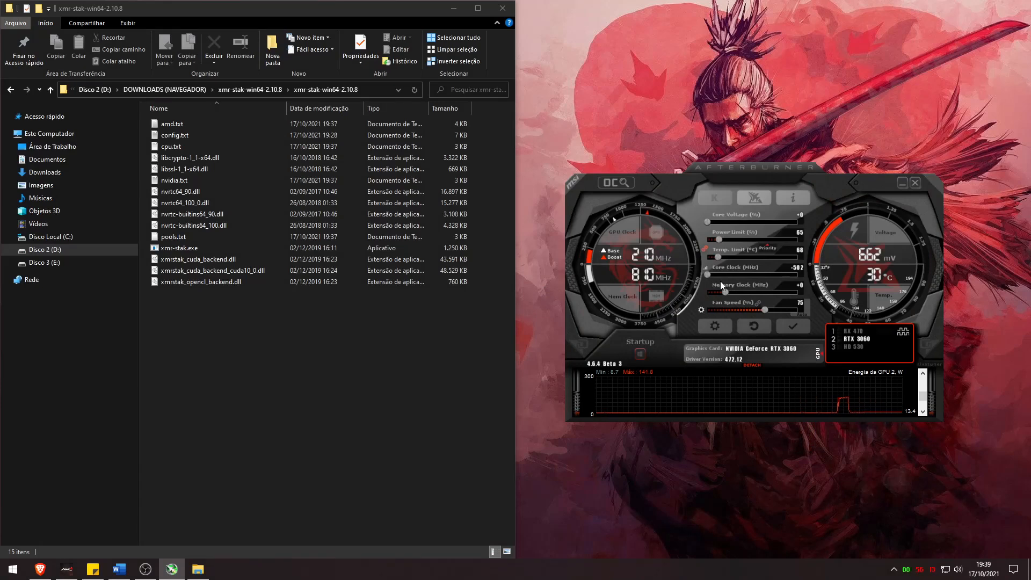
{"action": "left_click", "coordinate": [800, 267]}
{"action": "type", "text": "100"}
{"action": "key", "text": "Return"}
{"action": "type", "text": "80"}
{"action": "key", "text": "Return"}
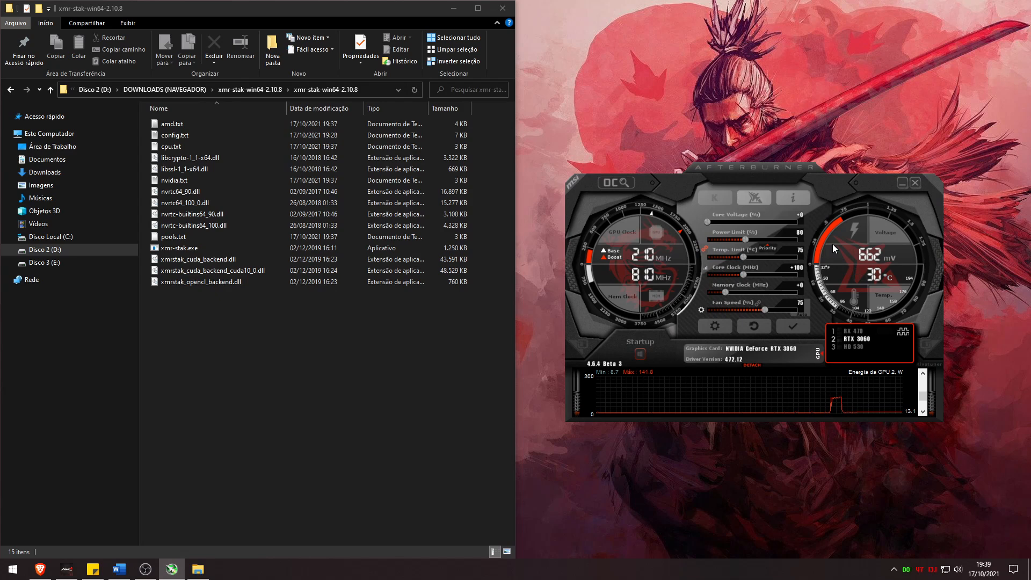
{"action": "left_click", "coordinate": [796, 331]}
{"action": "double_click", "coordinate": [187, 249]}
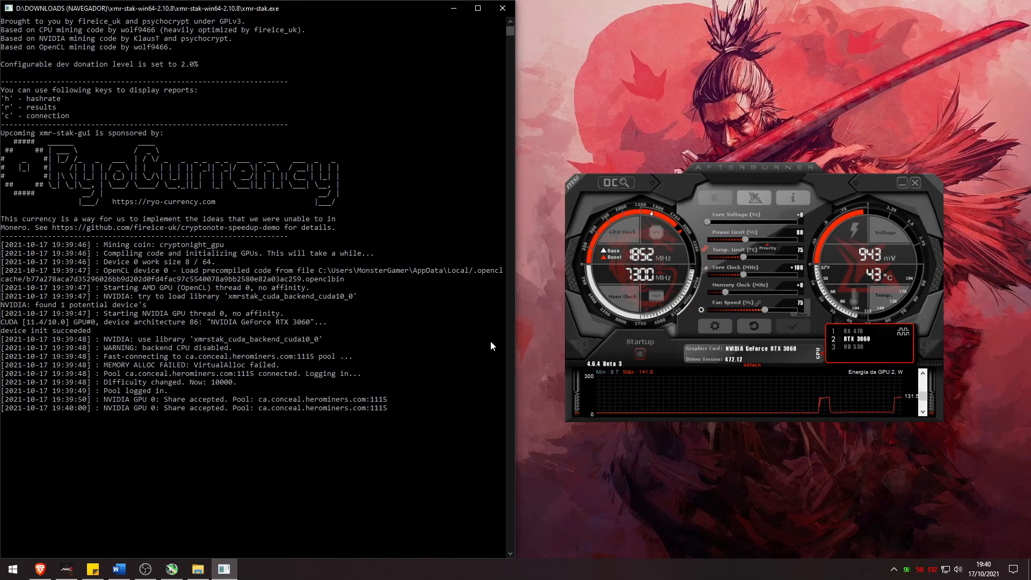
Print the xmr-stak hashrate report, showing about 2620 H/s across AMD and NVIDIA GPUs
{"action": "key", "text": "h"}
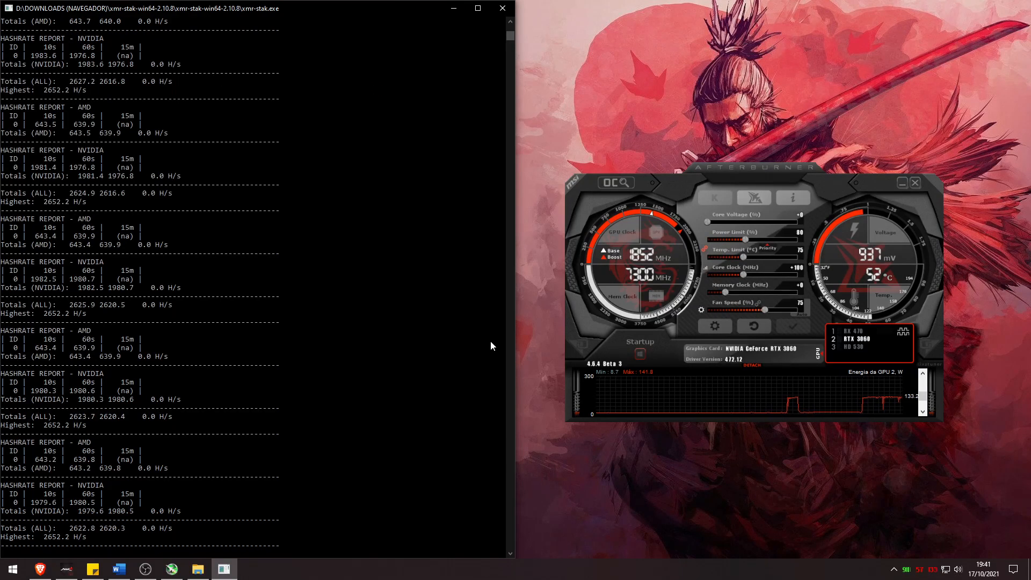
{"action": "left_click", "coordinate": [145, 569]}
{"action": "left_click", "coordinate": [974, 9]}
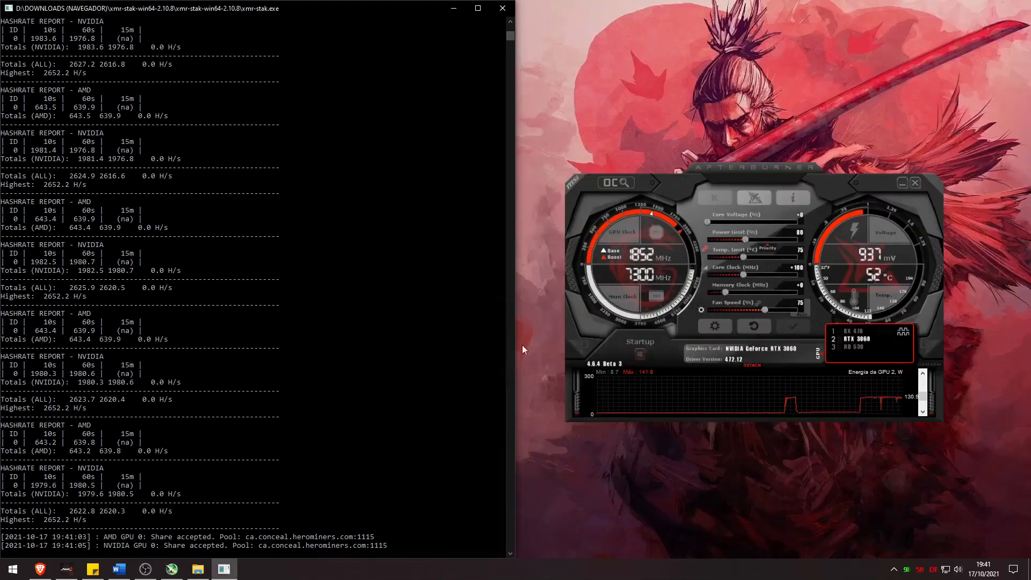
Minimize the Mir4G game window and bring the HeroMiners pool page forward
{"action": "left_click", "coordinate": [68, 573]}
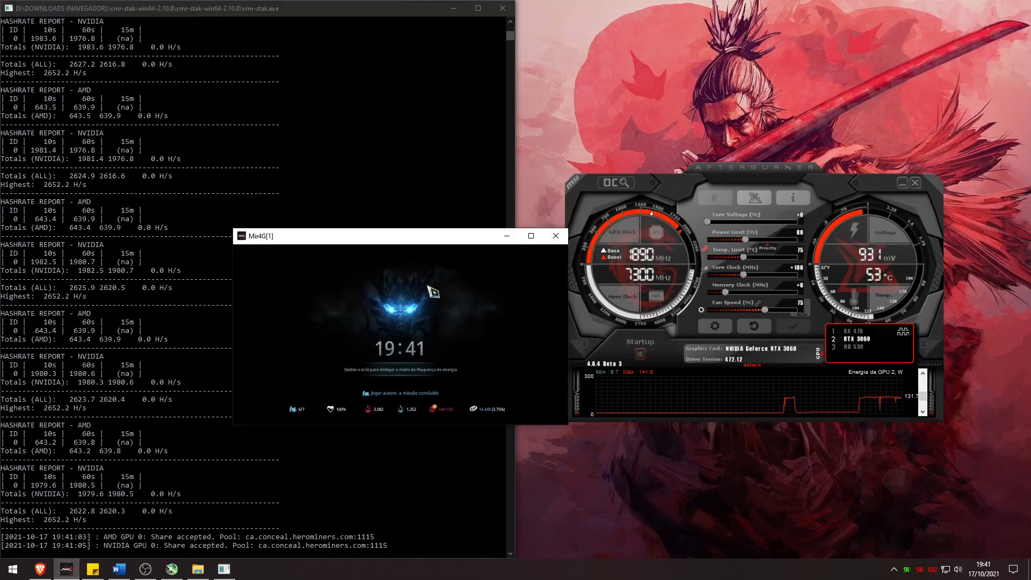
{"action": "left_click", "coordinate": [510, 238]}
{"action": "left_click", "coordinate": [362, 417]}
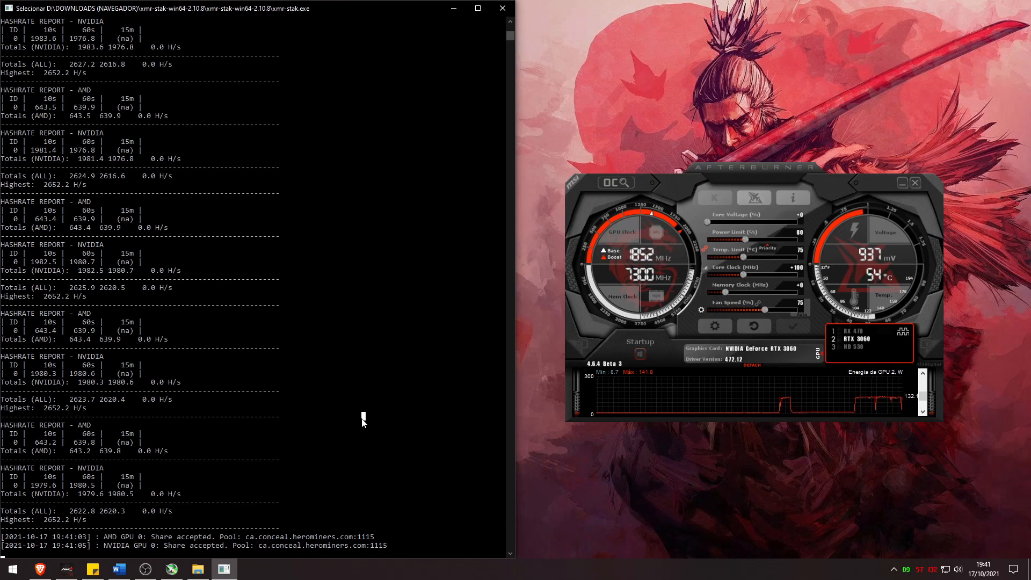
{"action": "left_click", "coordinate": [40, 570]}
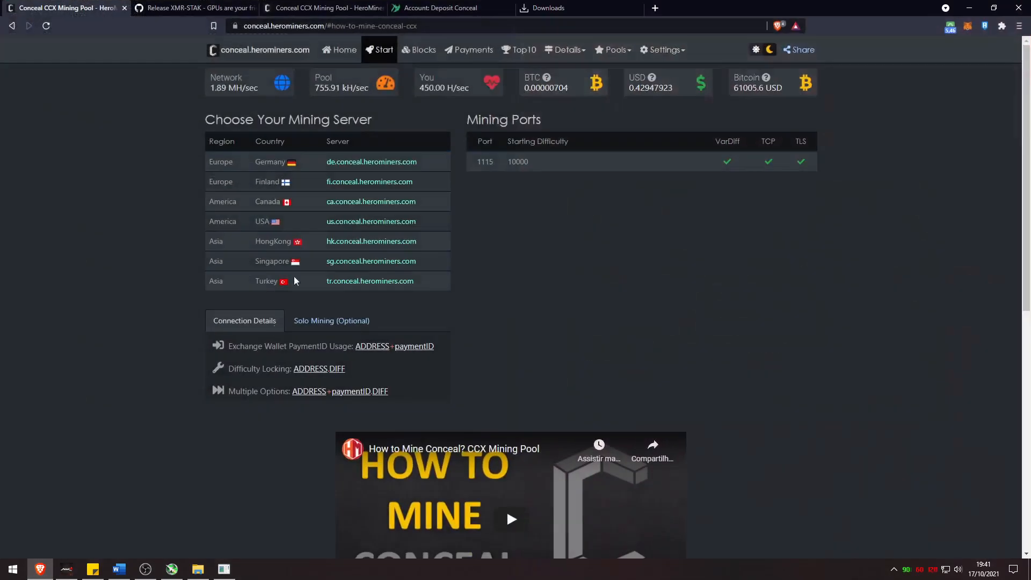
Check HeroMiners' Workers Statistics showing the Undefined worker at 450 H/s, then go to Hive OS workers
{"action": "left_click", "coordinate": [334, 51]}
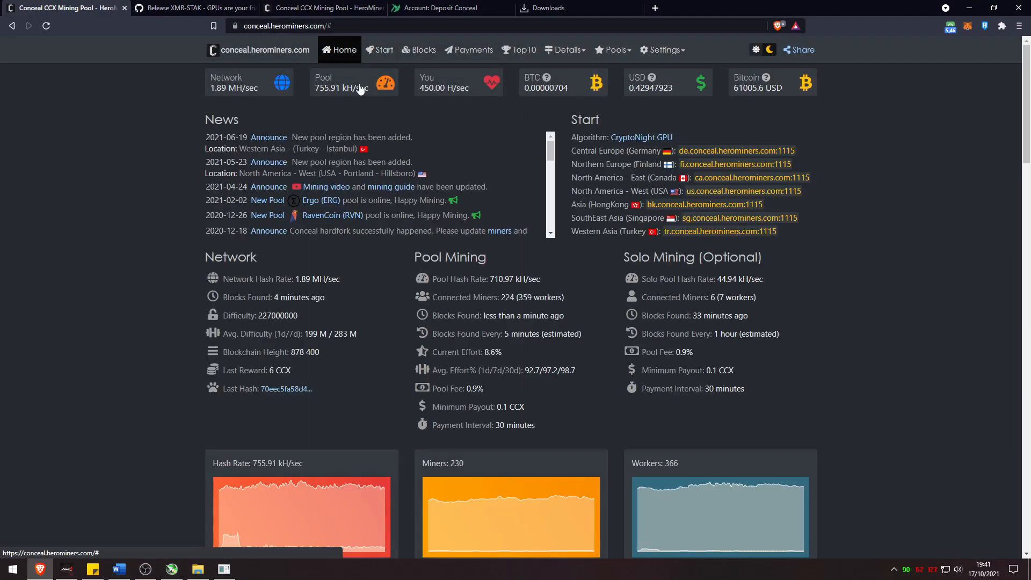
{"action": "scroll", "coordinate": [369, 270], "scroll_direction": "down", "scroll_amount": 10}
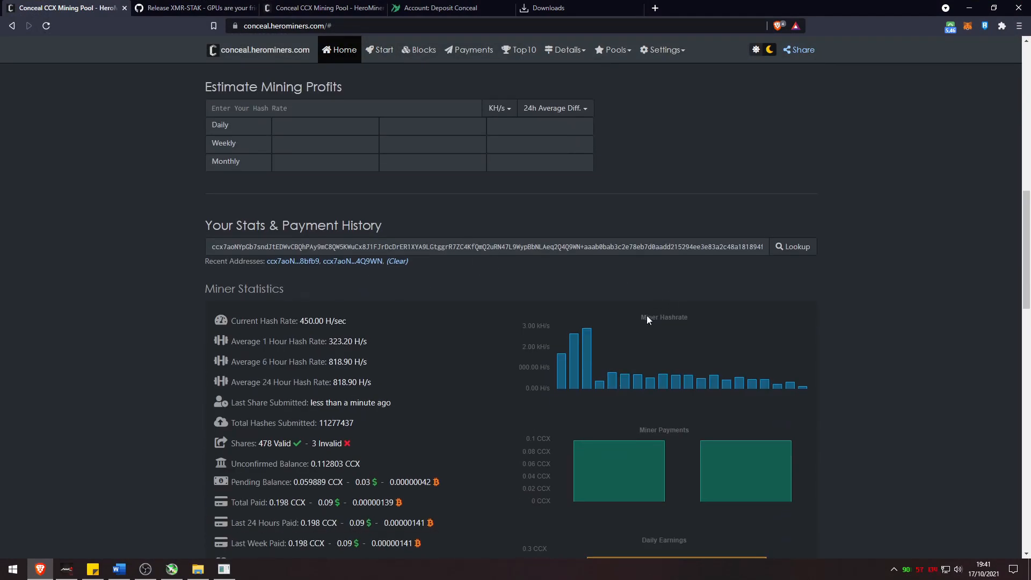
{"action": "scroll", "coordinate": [646, 314], "scroll_direction": "down", "scroll_amount": 10}
{"action": "double_click", "coordinate": [300, 378]}
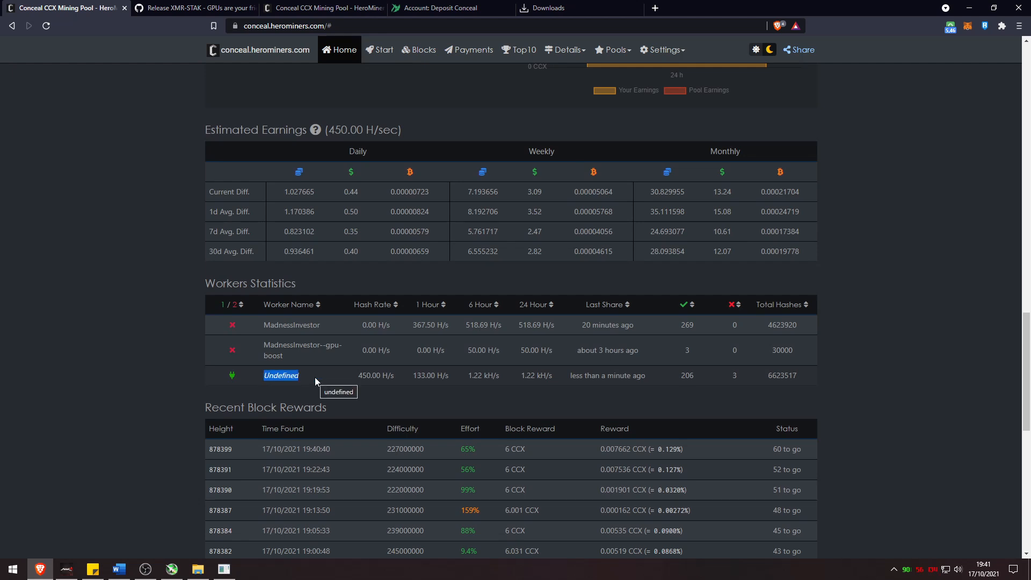
{"action": "left_click", "coordinate": [315, 376]}
{"action": "scroll", "coordinate": [314, 377], "scroll_direction": "up", "scroll_amount": 1}
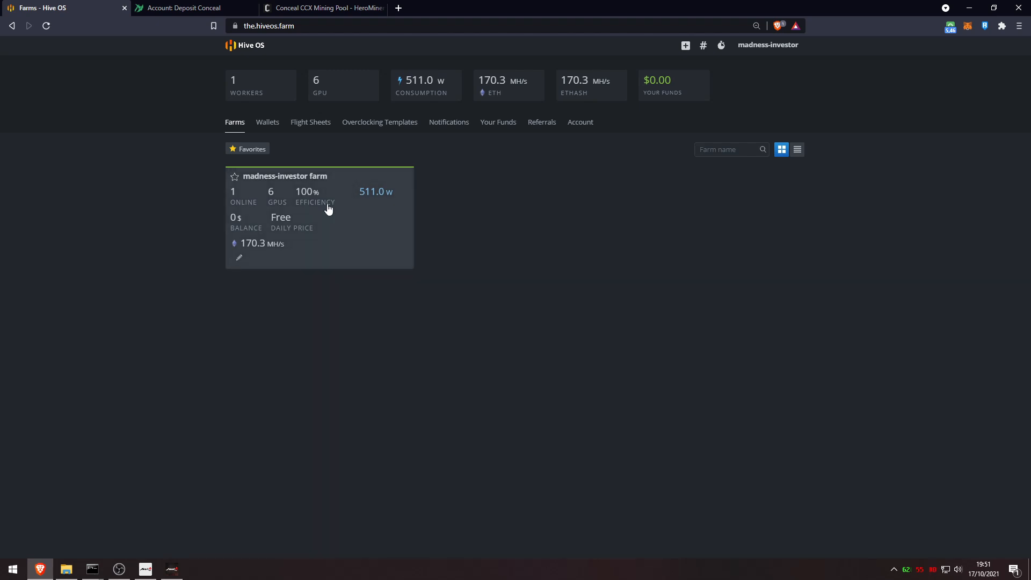
{"action": "left_click", "coordinate": [340, 222]}
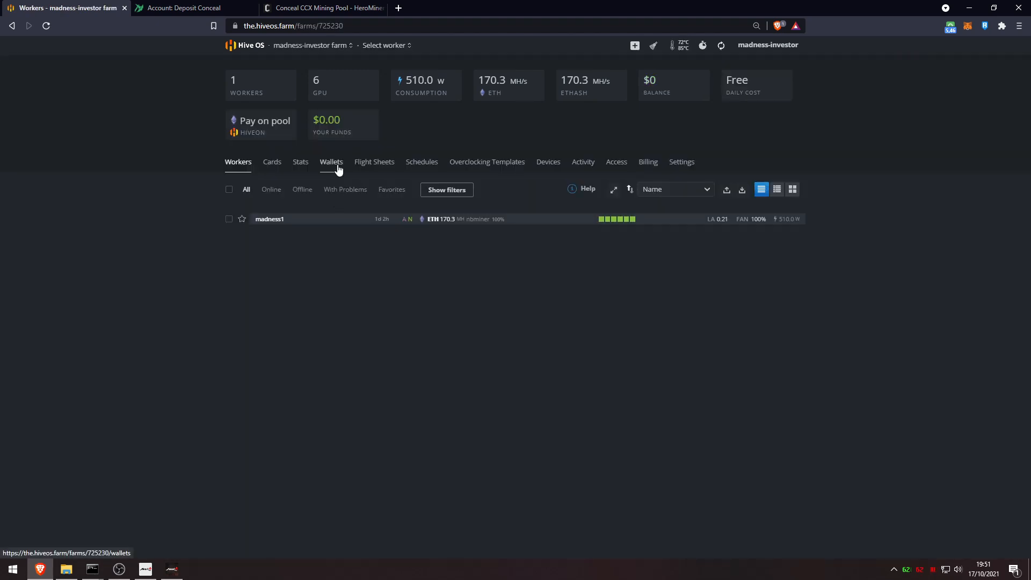
Start a new CCX wallet in the Hive OS farm's wallet list
{"action": "left_click", "coordinate": [332, 163]}
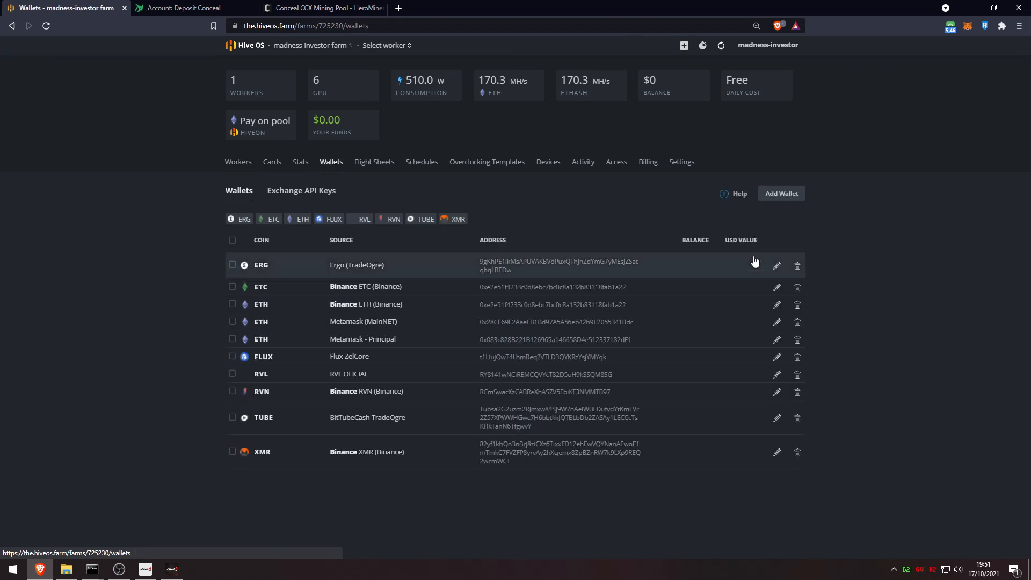
{"action": "left_click", "coordinate": [780, 196]}
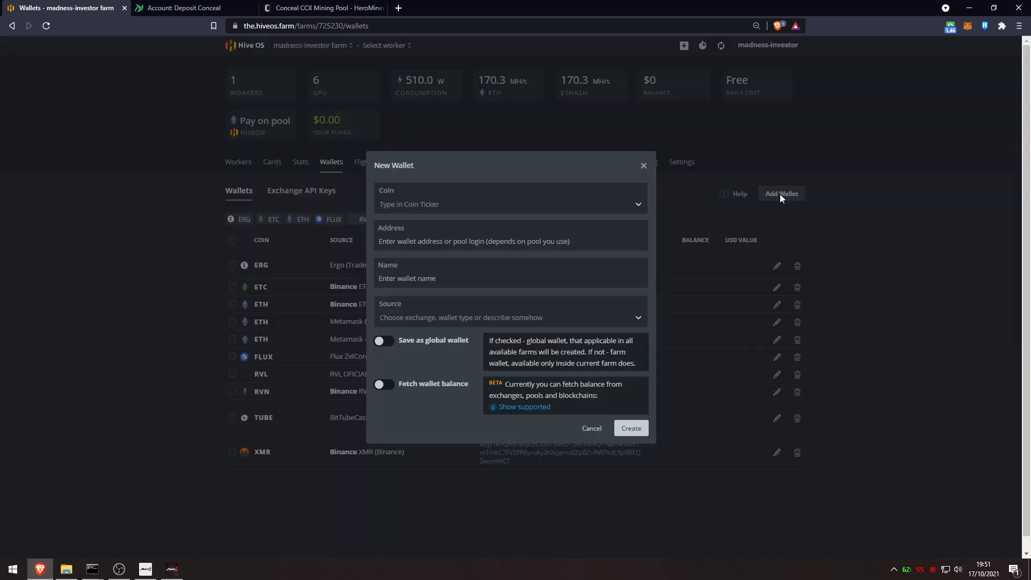
{"action": "left_click", "coordinate": [460, 205]}
{"action": "type", "text": "ccx"}
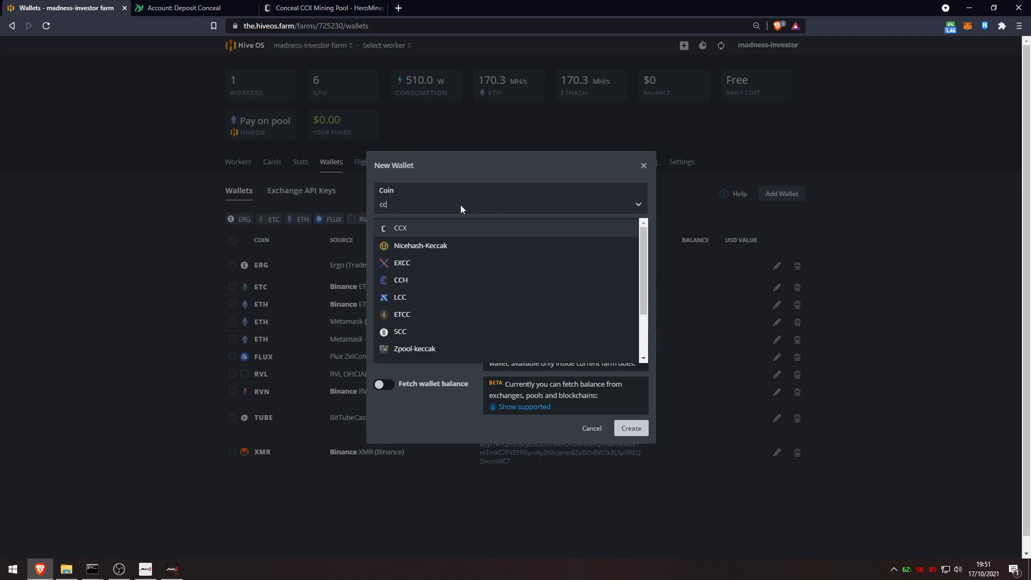
{"action": "left_click", "coordinate": [404, 229]}
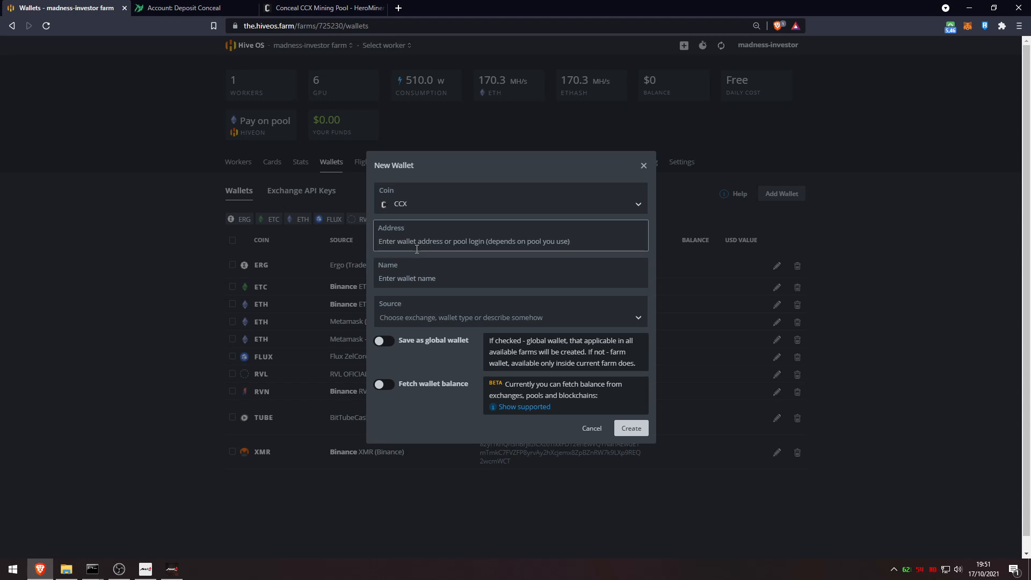
Paste the TradeOgre Conceal deposit address as the wallet address, followed by a plus sign
{"action": "left_click", "coordinate": [177, 7]}
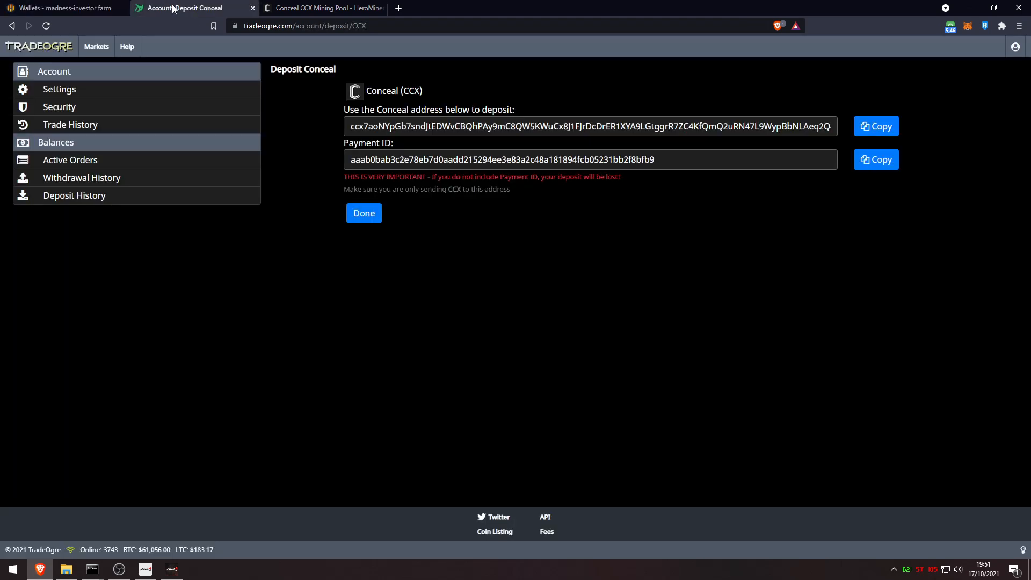
{"action": "double_click", "coordinate": [540, 129]}
{"action": "key", "text": "ctrl+c"}
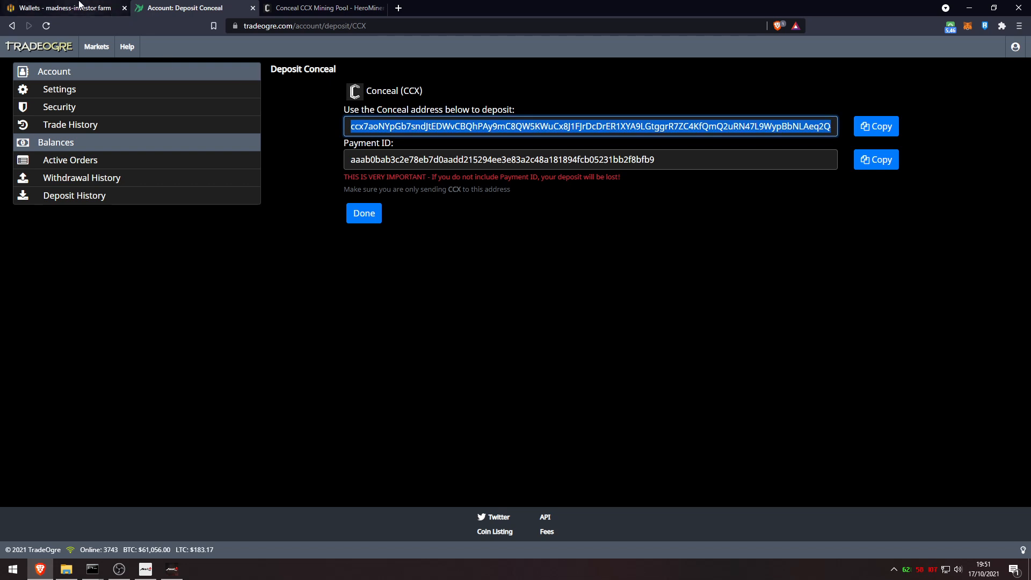
{"action": "left_click", "coordinate": [64, 7]}
{"action": "key", "text": "ctrl+v"}
{"action": "type", "text": "+"}
Append the TradeOgre payment ID after the plus sign in the wallet address
{"action": "left_click", "coordinate": [177, 7]}
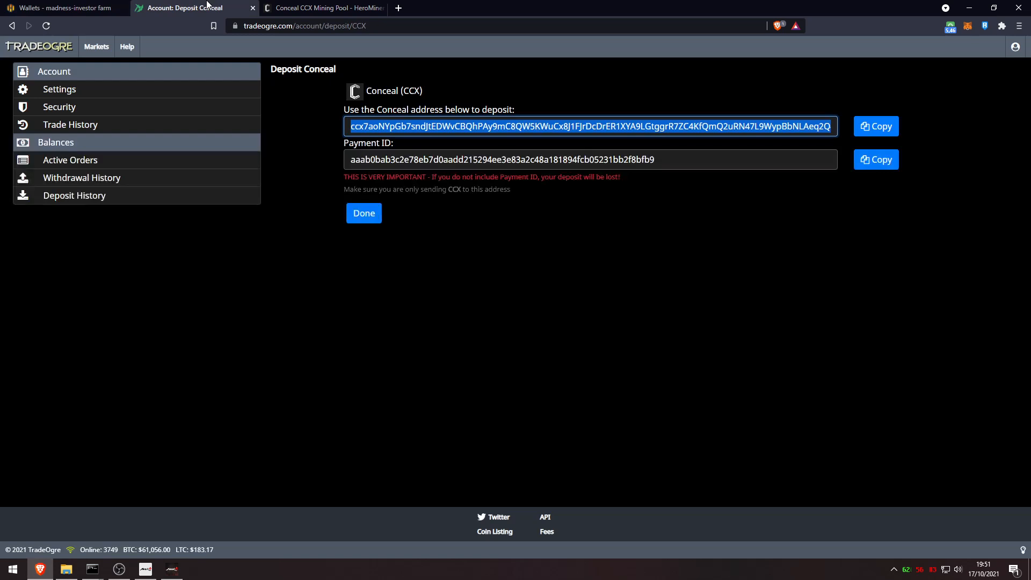
{"action": "double_click", "coordinate": [455, 159]}
{"action": "key", "text": "ctrl+c"}
{"action": "left_click", "coordinate": [64, 7]}
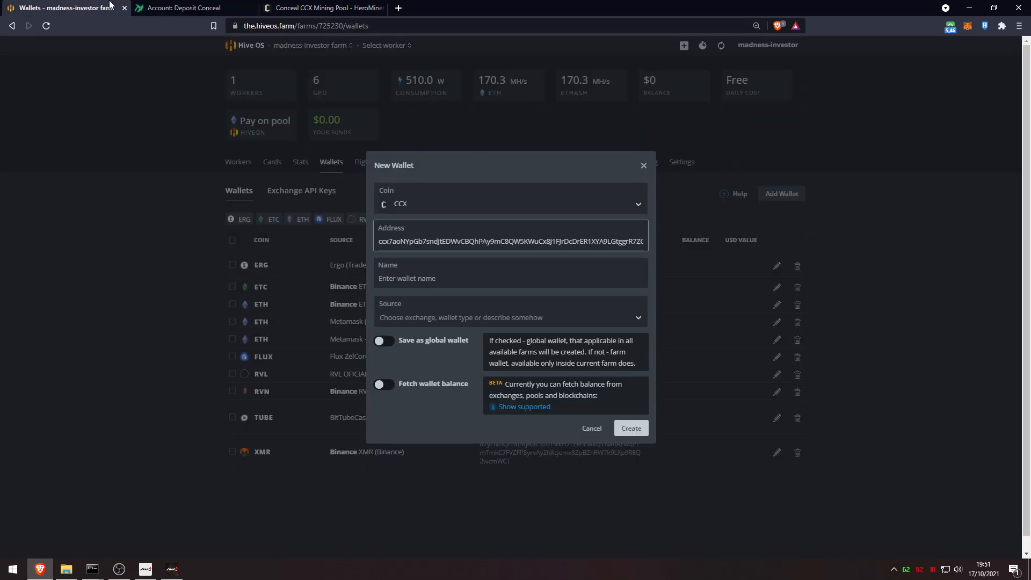
{"action": "left_click_drag", "start_coordinate": [525, 238], "coordinate": [742, 234]}
{"action": "left_click", "coordinate": [625, 240]}
{"action": "key", "text": "ctrl+v"}
Name the wallet 'Conceal Tradeogre' and create it
{"action": "left_click", "coordinate": [501, 271]}
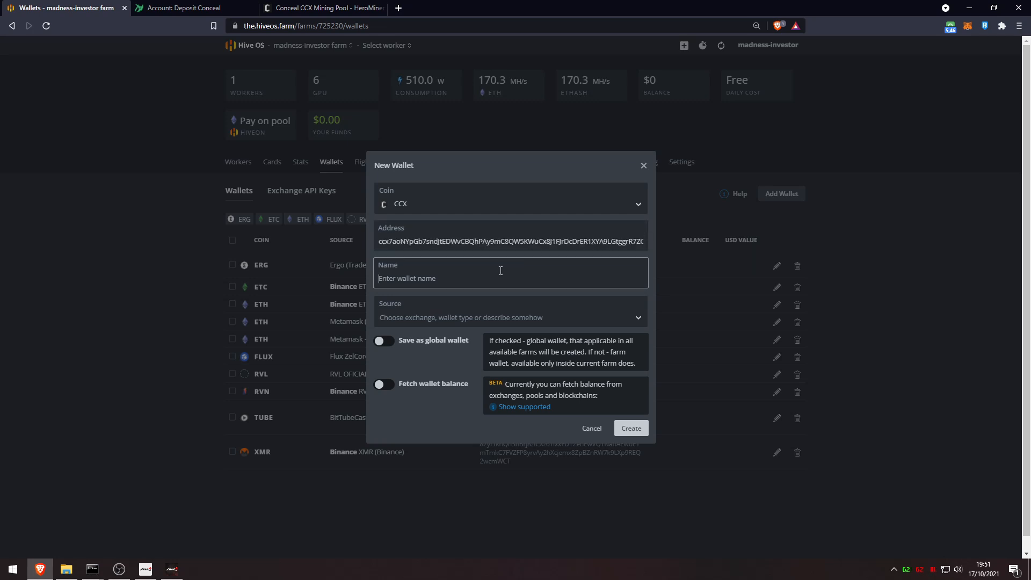
{"action": "type", "text": "Conceal Tradeogre"}
{"action": "left_click", "coordinate": [631, 428]}
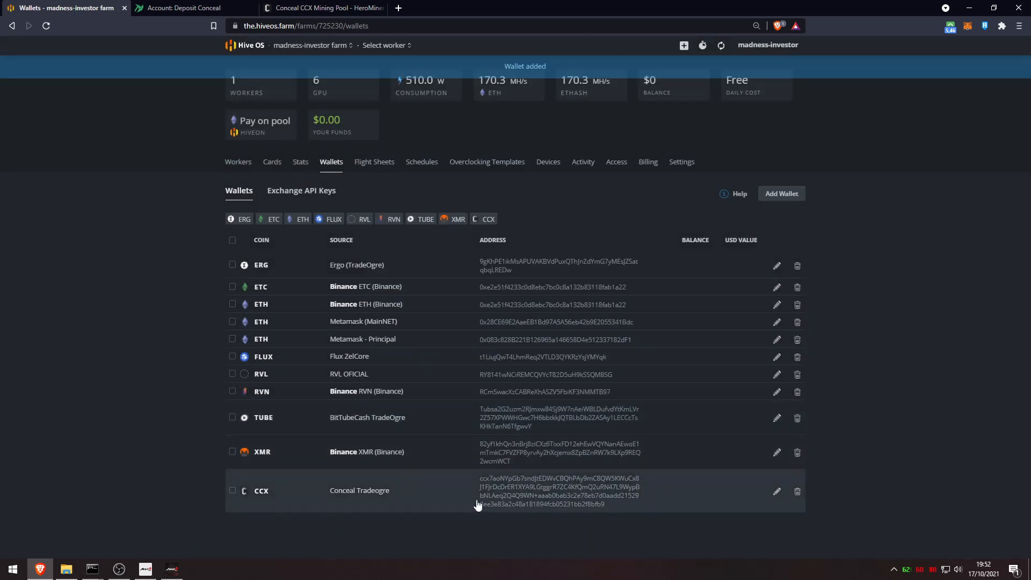
{"action": "left_click", "coordinate": [377, 166]}
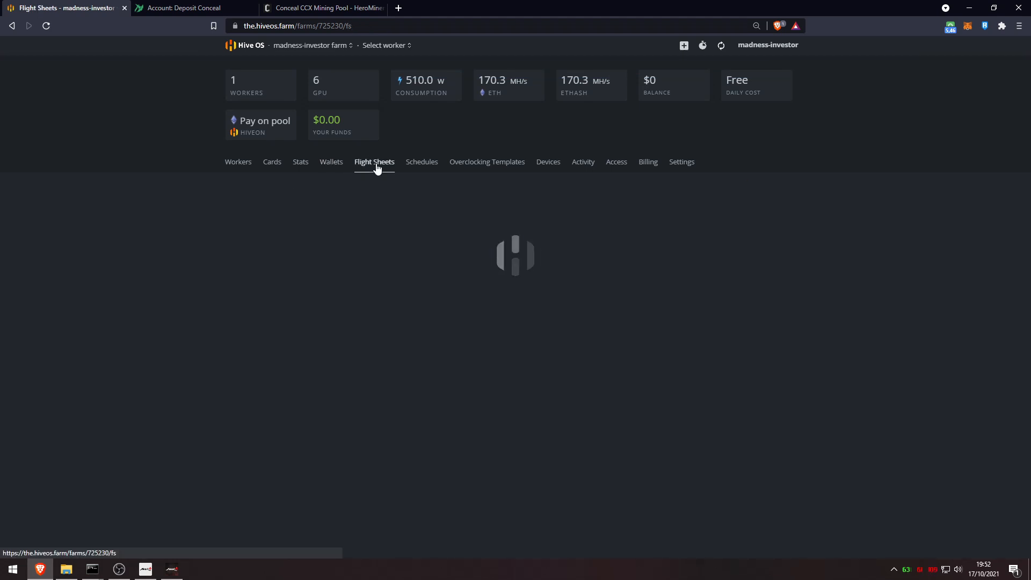
Start a CCX flight sheet using the Conceal Tradeogre wallet and the herominers pool
{"action": "left_click", "coordinate": [313, 236]}
{"action": "type", "text": "ccx"}
{"action": "left_click", "coordinate": [274, 258]}
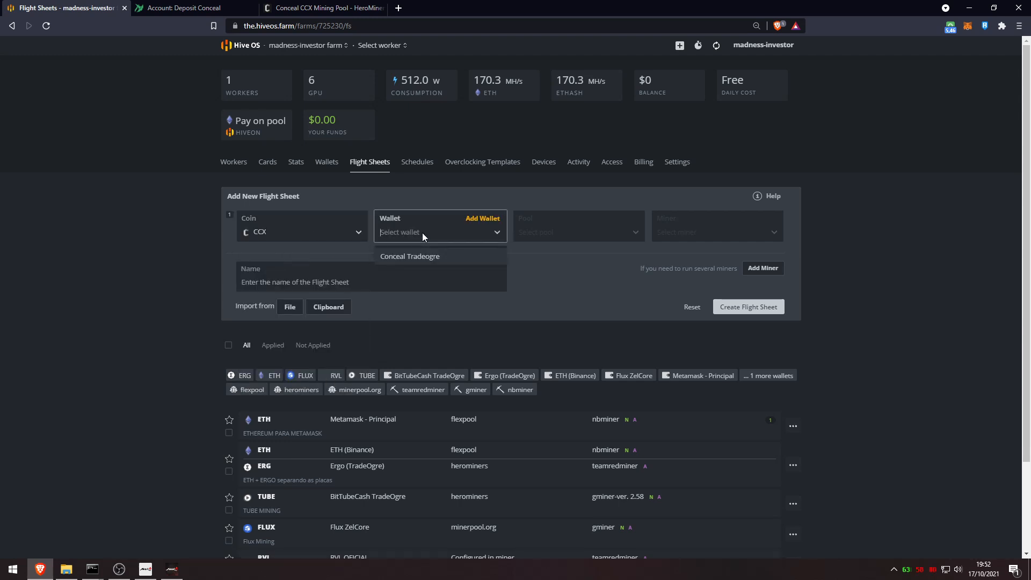
{"action": "left_click", "coordinate": [421, 256]}
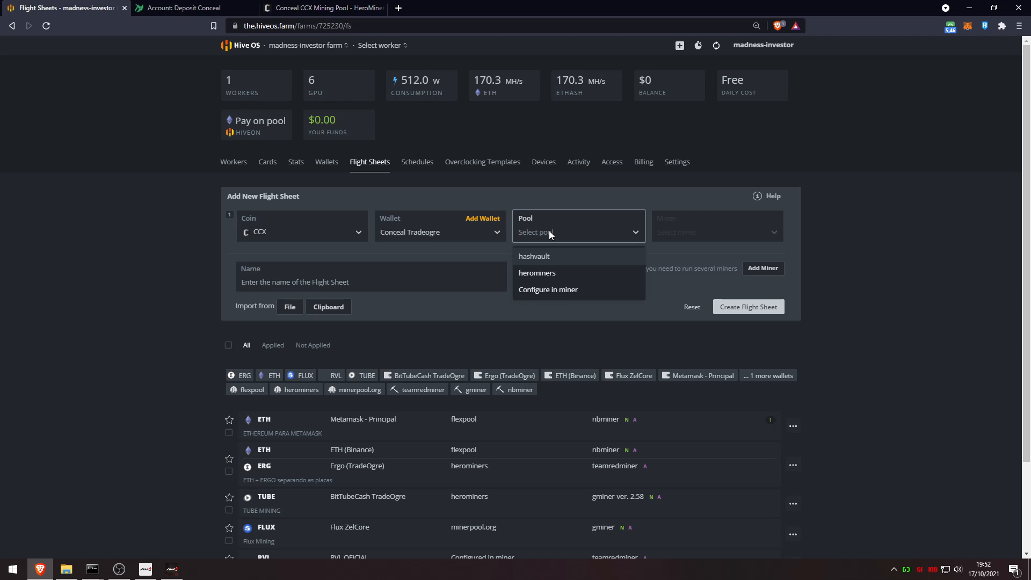
{"action": "left_click", "coordinate": [556, 272]}
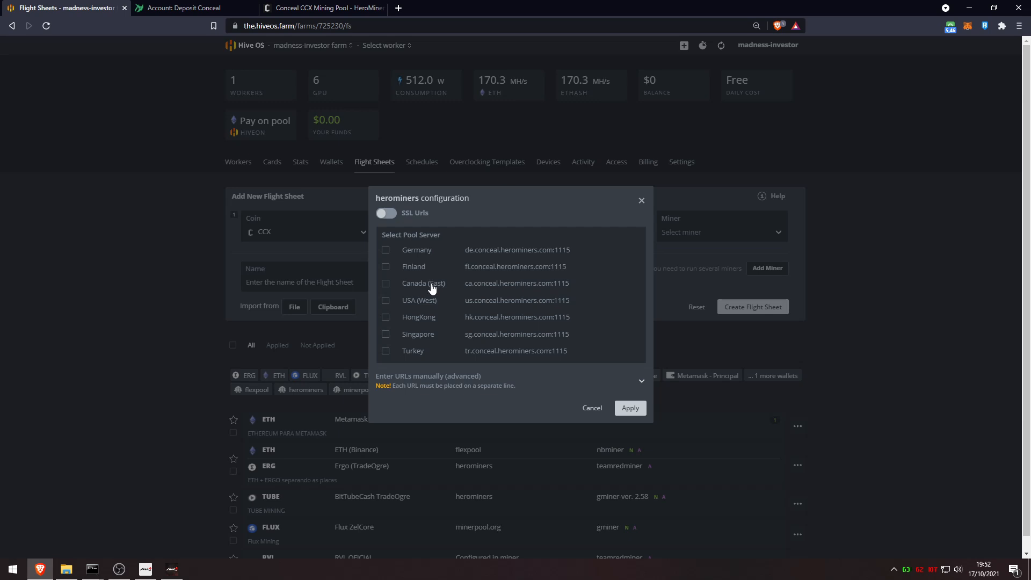
Select every herominers server: Canada (East), USA (West), Germany, Finland, HongKong, Singapore and Turkey
{"action": "left_click", "coordinate": [432, 288]}
{"action": "left_click", "coordinate": [416, 303]}
{"action": "left_click", "coordinate": [420, 289]}
{"action": "left_click", "coordinate": [418, 301]}
{"action": "left_click", "coordinate": [418, 318]}
{"action": "left_click", "coordinate": [419, 334]}
{"action": "left_click", "coordinate": [414, 351]}
{"action": "left_click", "coordinate": [631, 408]}
Choose XMR Stak as the miner, leaving its settings unchanged
{"action": "left_click", "coordinate": [712, 238]}
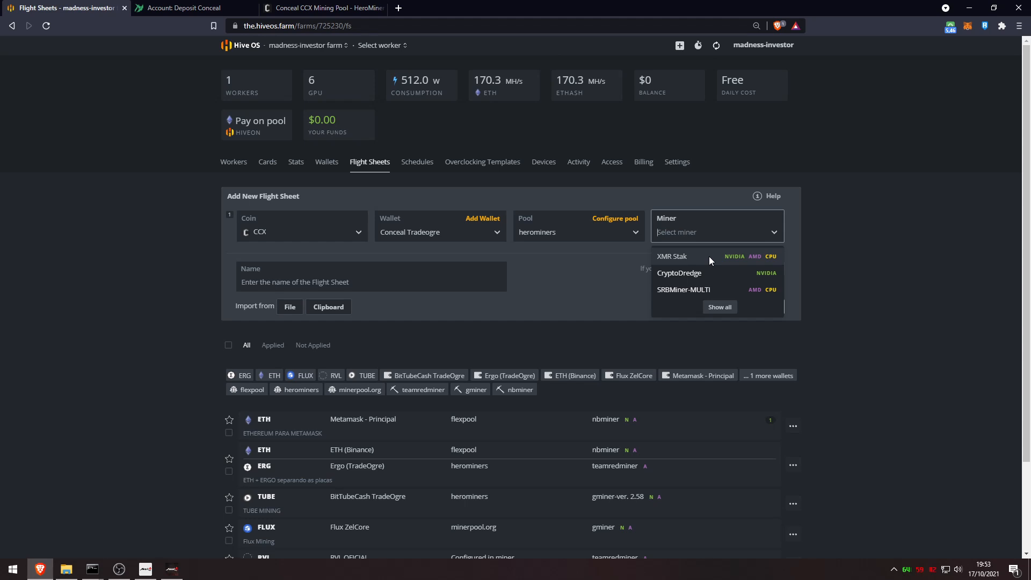
{"action": "left_click", "coordinate": [709, 256]}
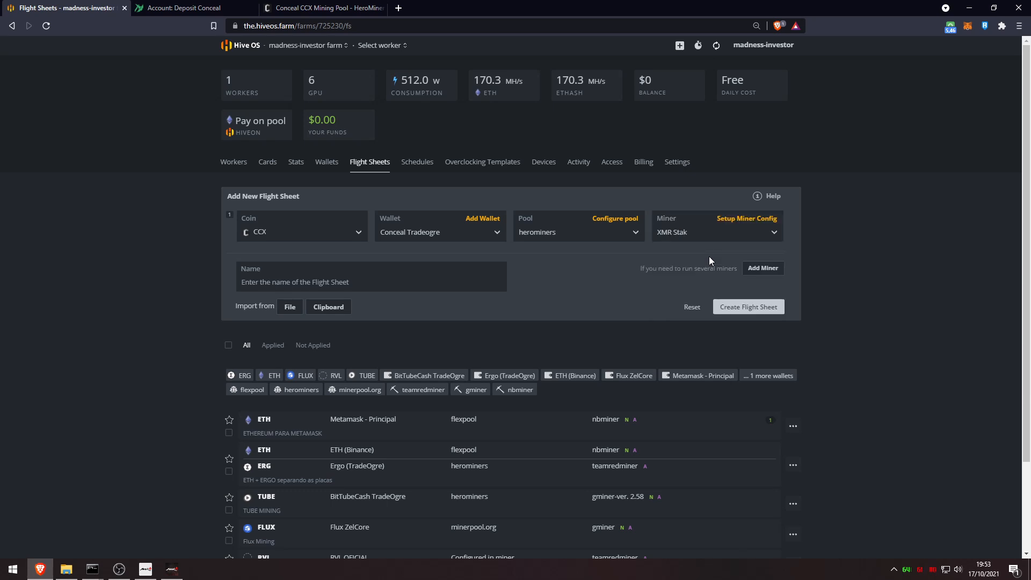
{"action": "left_click", "coordinate": [747, 220]}
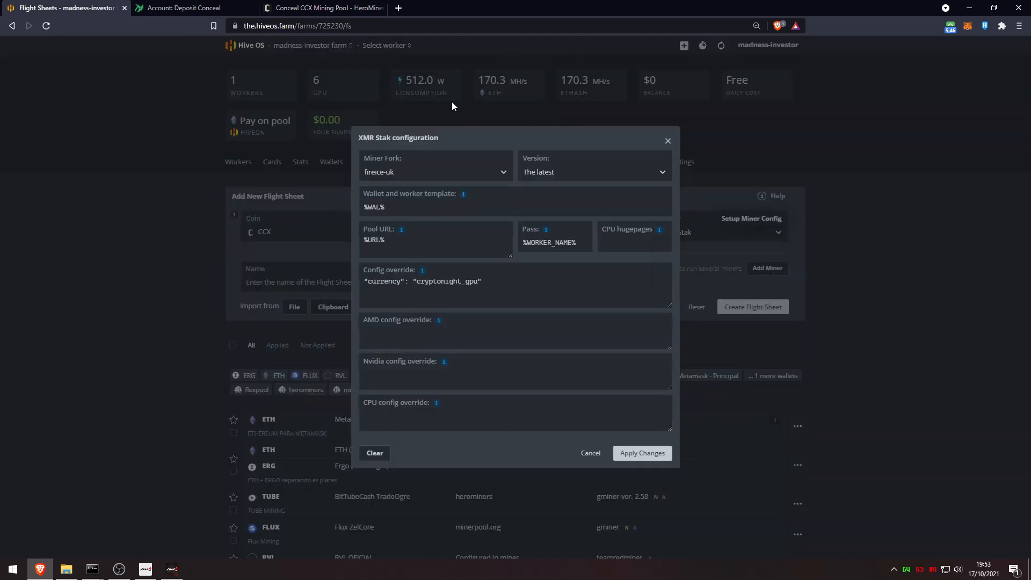
{"action": "left_click_drag", "start_coordinate": [573, 243], "coordinate": [525, 243]}
{"action": "left_click", "coordinate": [667, 141]}
Name the flight sheet 'Conceal Mining', create it and review its details
{"action": "left_click", "coordinate": [382, 45]}
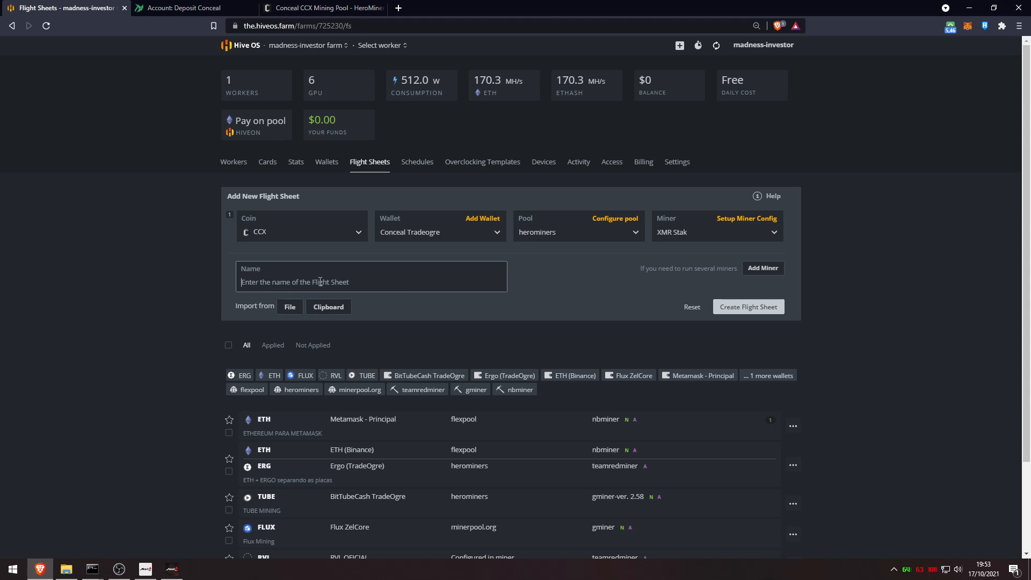
{"action": "type", "text": "Conceal Mining"}
{"action": "left_click", "coordinate": [762, 310]}
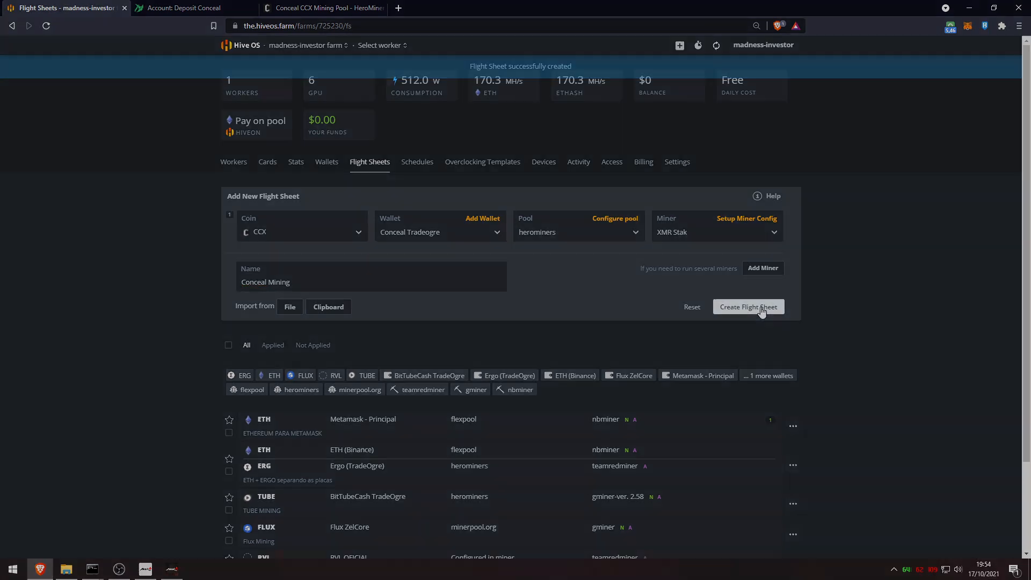
{"action": "scroll", "coordinate": [340, 336], "scroll_direction": "down", "scroll_amount": 2}
{"action": "left_click", "coordinate": [406, 333]}
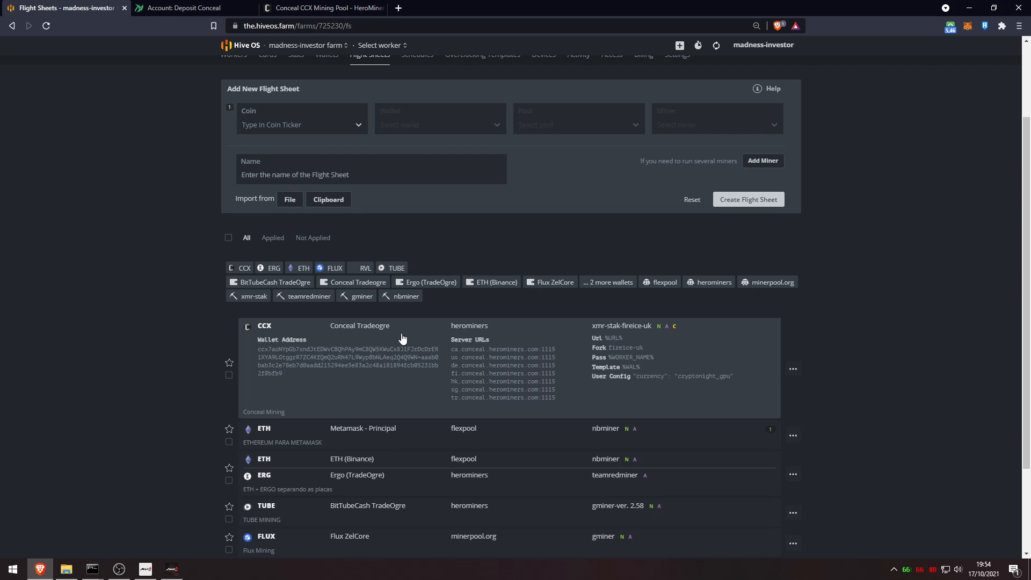
{"action": "scroll", "coordinate": [402, 322], "scroll_direction": "up", "scroll_amount": 2}
{"action": "left_click", "coordinate": [381, 45]}
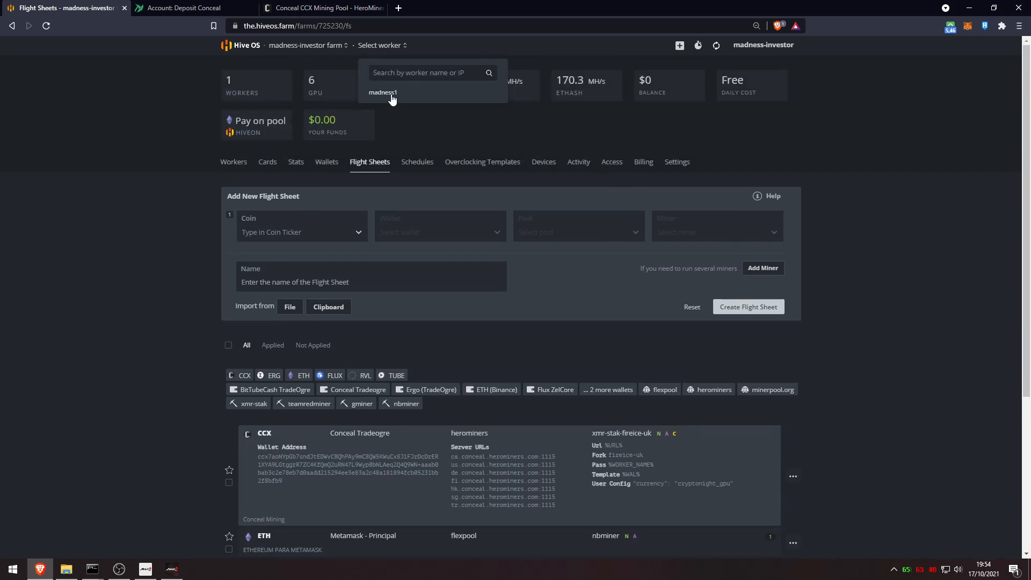
On the madness1 worker, check the RX 480's popular overclock presets for CCX, finding none
{"action": "left_click", "coordinate": [382, 93]}
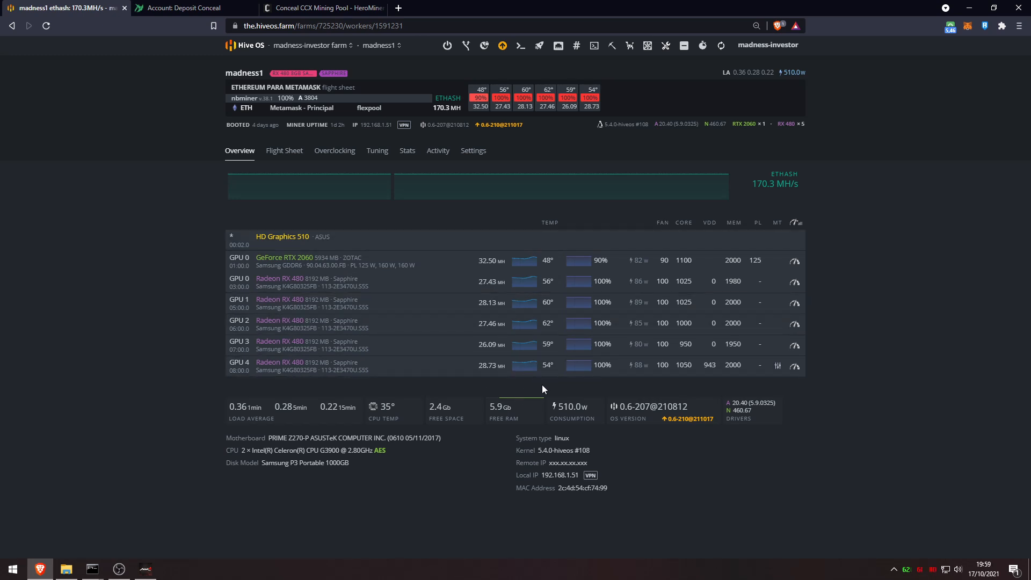
{"action": "left_click", "coordinate": [795, 366]}
{"action": "left_click", "coordinate": [414, 64]}
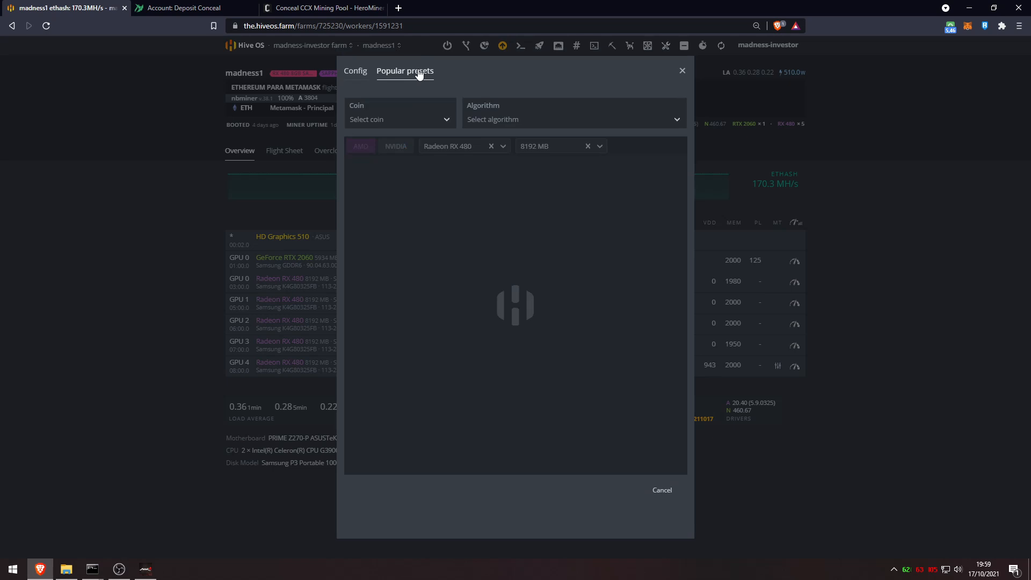
{"action": "left_click", "coordinate": [388, 118]}
{"action": "type", "text": "ccx"}
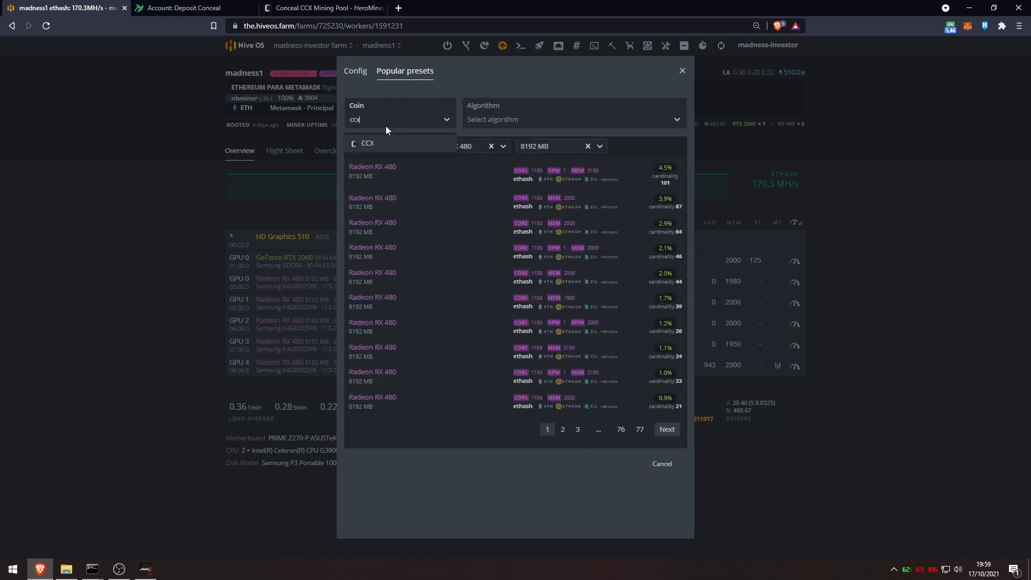
{"action": "left_click", "coordinate": [380, 140]}
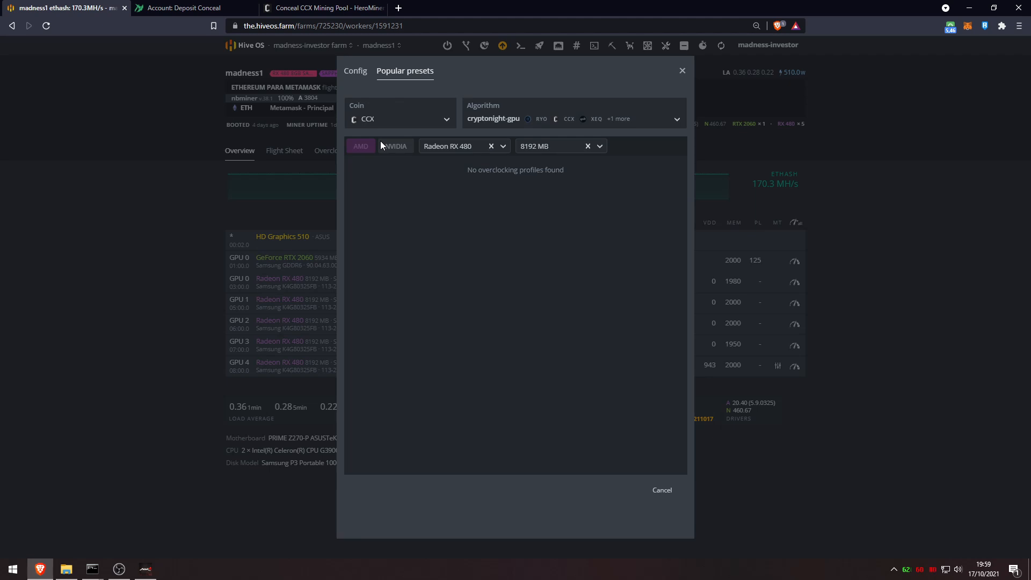
{"action": "left_click", "coordinate": [682, 71]}
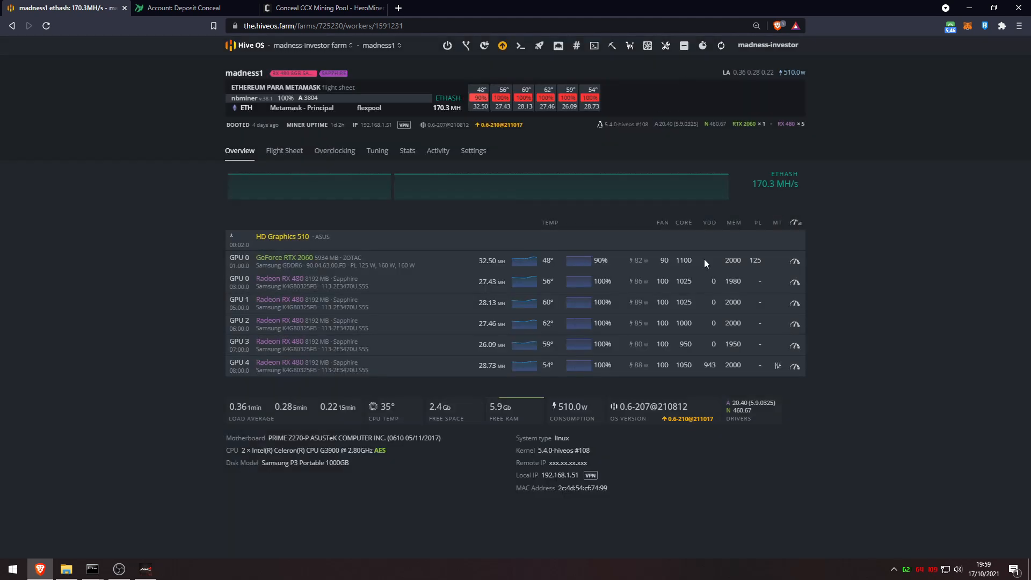
Check the RTX 2060's popular overclock presets, which likewise have nothing for CCX
{"action": "left_click", "coordinate": [794, 261]}
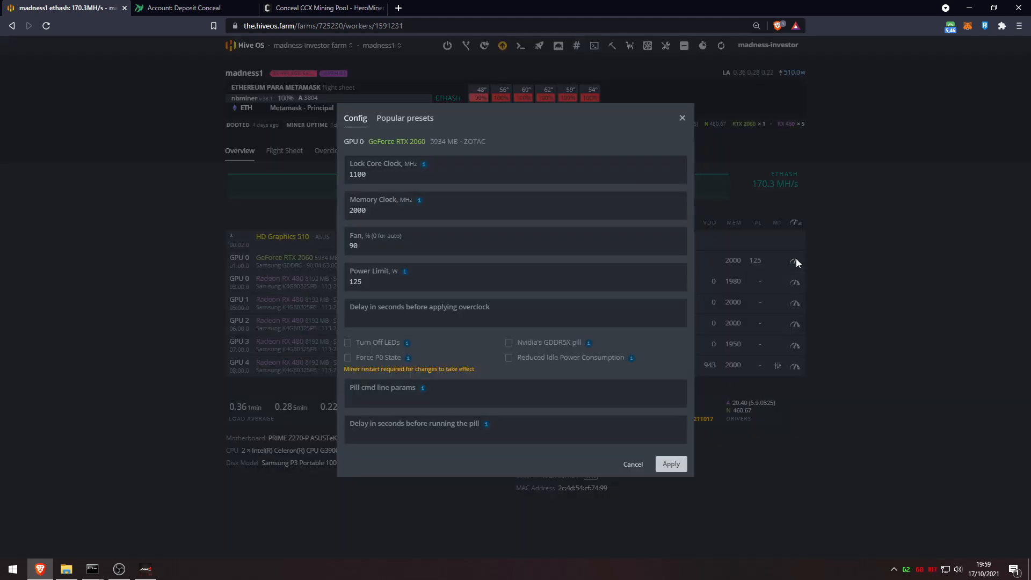
{"action": "left_click", "coordinate": [395, 120]}
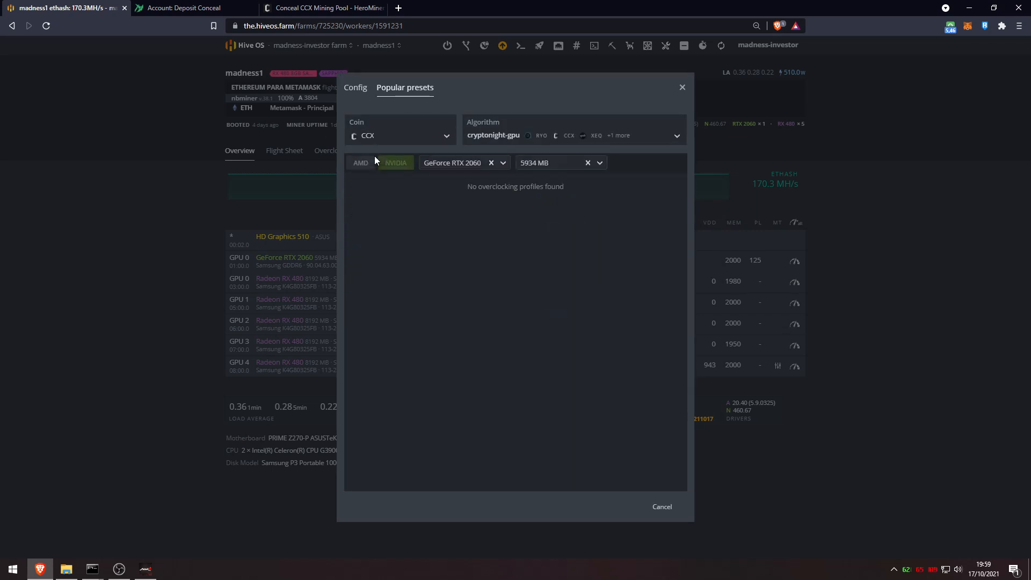
{"action": "left_click", "coordinate": [682, 87]}
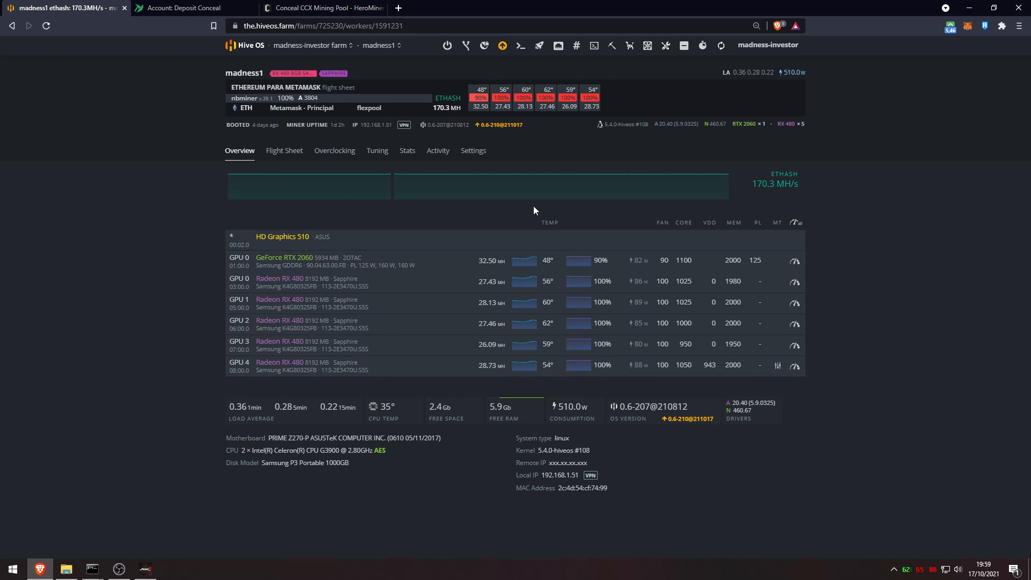
{"action": "left_click", "coordinate": [539, 50]}
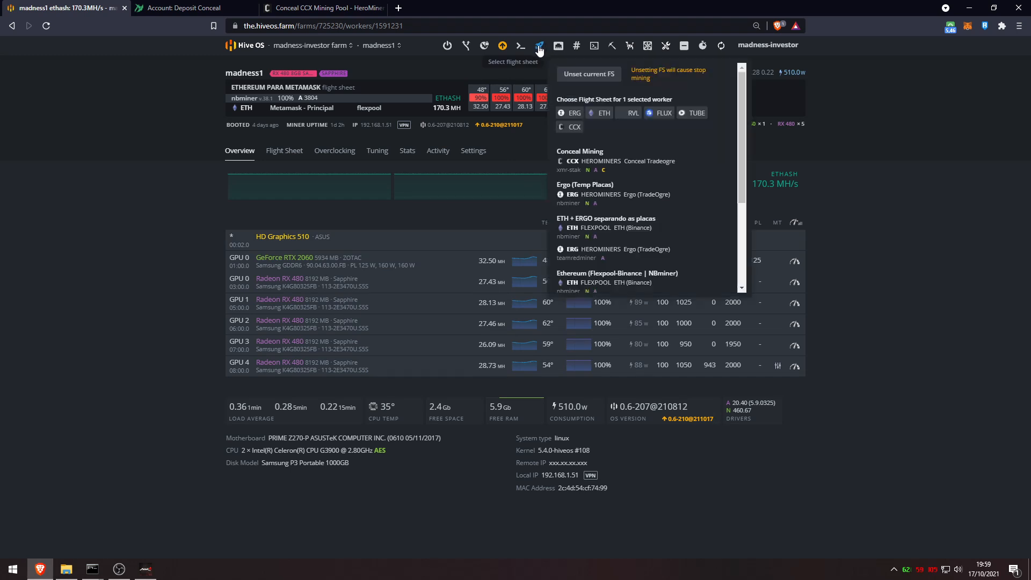
Apply the Conceal Mining flight sheet to madness1 and note its 4.524 kH hashrate
{"action": "left_click", "coordinate": [632, 162]}
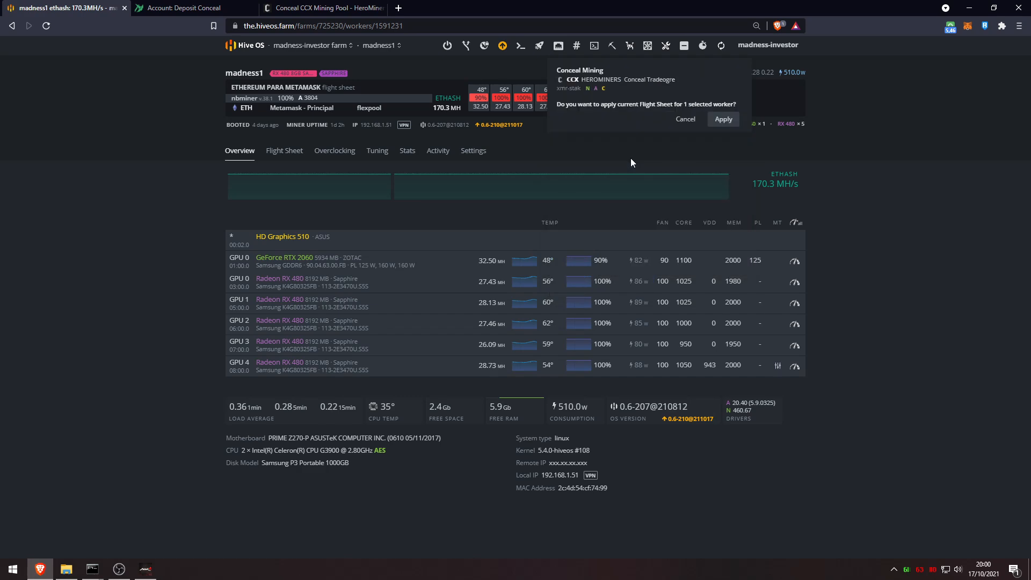
{"action": "left_click", "coordinate": [724, 119]}
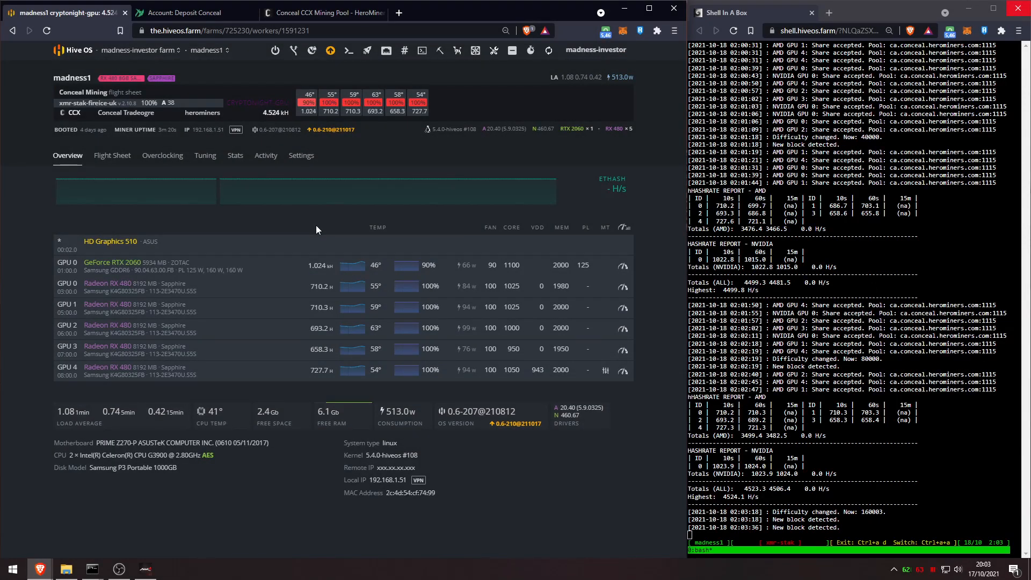
{"action": "left_click_drag", "start_coordinate": [259, 113], "coordinate": [290, 116]}
{"action": "left_click", "coordinate": [319, 266]}
{"action": "left_click", "coordinate": [310, 15]}
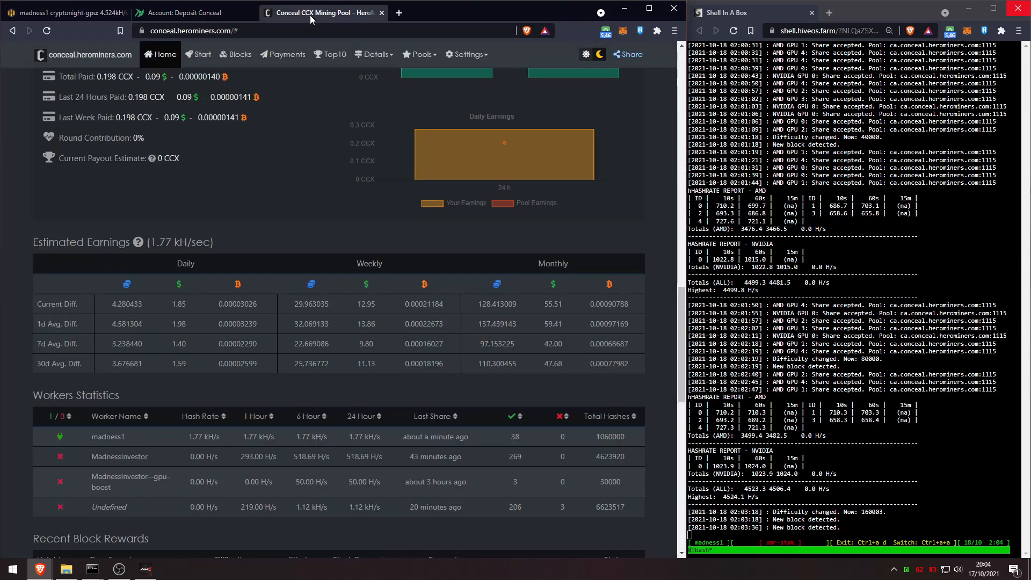
Find madness1 in HeroMiners' Workers Statistics hashing at 1.77 kH/s
{"action": "scroll", "coordinate": [619, 299], "scroll_direction": "down", "scroll_amount": 9}
{"action": "scroll", "coordinate": [602, 326], "scroll_direction": "up", "scroll_amount": 2}
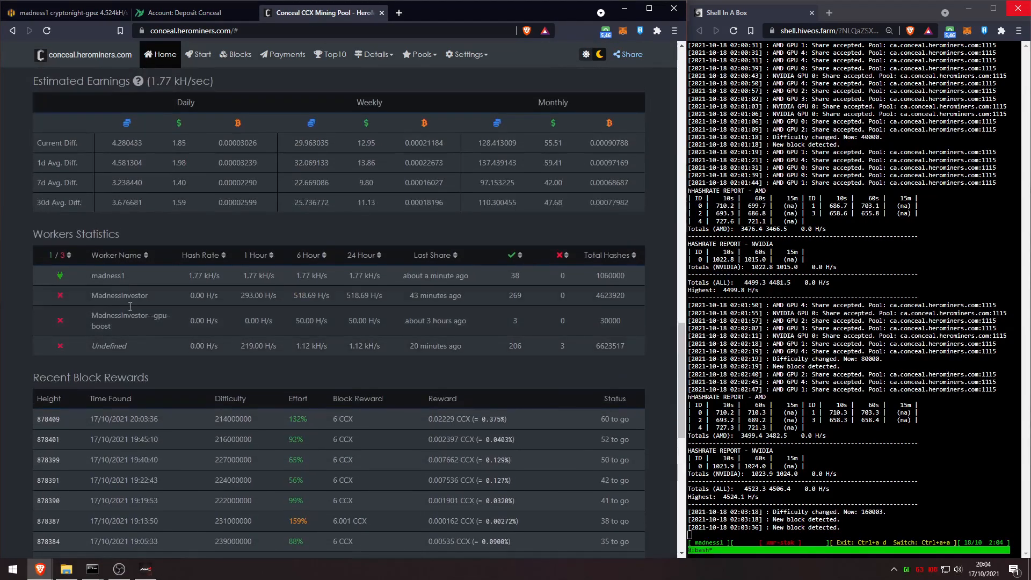
{"action": "double_click", "coordinate": [100, 277]}
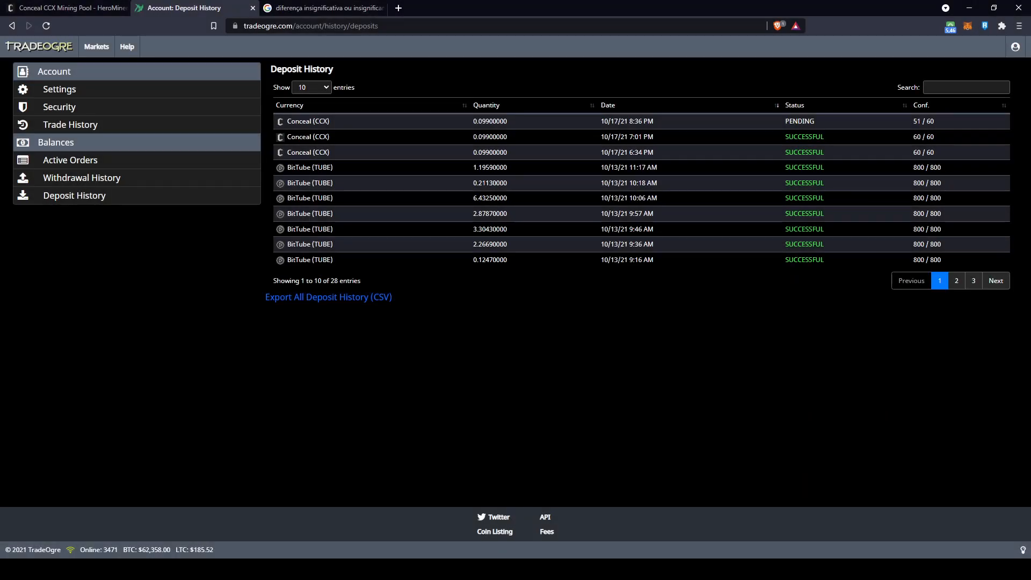
Reveal TXIDs of the 6:34 PM and 7:01 PM CCX deposits and check the pending one's 51/60 confirmations
{"action": "left_click", "coordinate": [317, 152]}
{"action": "left_click", "coordinate": [316, 136]}
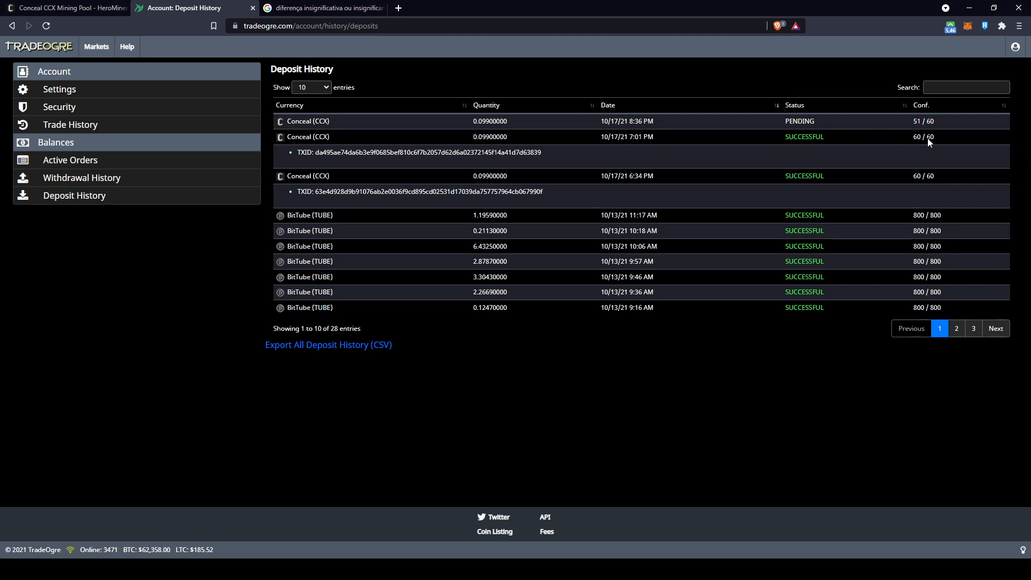
{"action": "left_click_drag", "start_coordinate": [911, 121], "coordinate": [936, 123]}
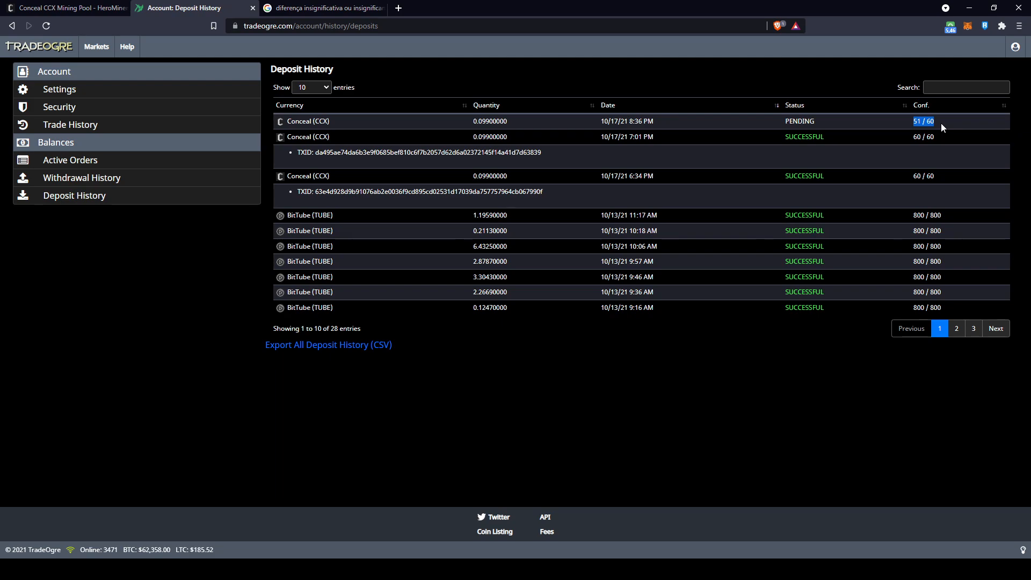